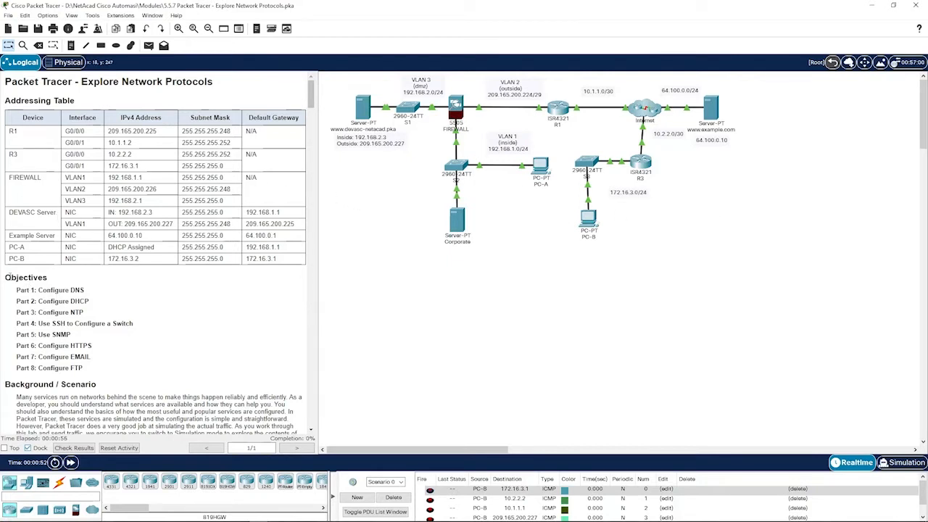
- Read through the activity objectives, Part 1 DNS through Part 8 FTP
drag(18, 289, 94, 290)
click(93, 288)
drag(17, 301, 100, 305)
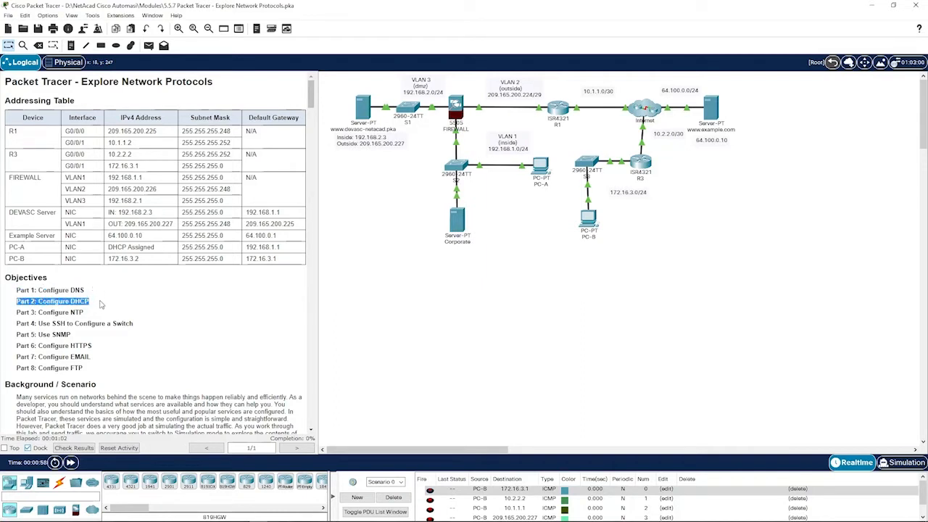
click(99, 293)
drag(16, 312, 103, 315)
click(103, 314)
drag(17, 323, 141, 326)
click(81, 328)
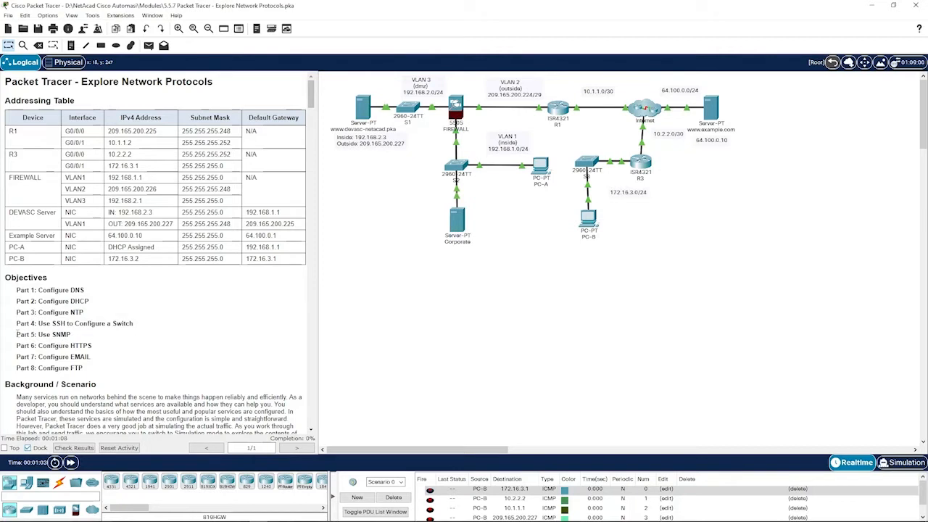
drag(16, 335, 98, 336)
click(98, 337)
drag(16, 346, 97, 348)
click(111, 348)
drag(16, 356, 105, 359)
click(121, 359)
drag(18, 368, 95, 371)
click(98, 371)
- Scroll the instructions down to the local DNS server configuration step
scroll(145, 305, down, 4)
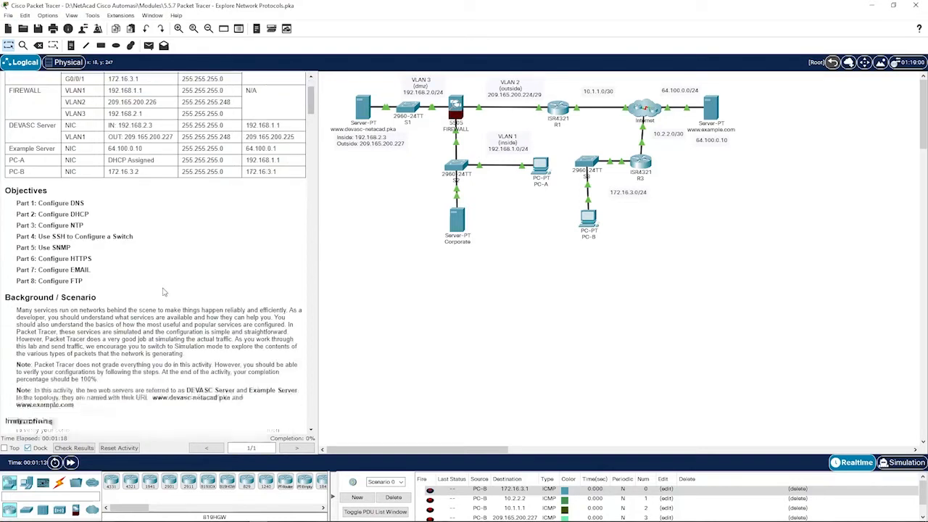
scroll(146, 288, down, 1)
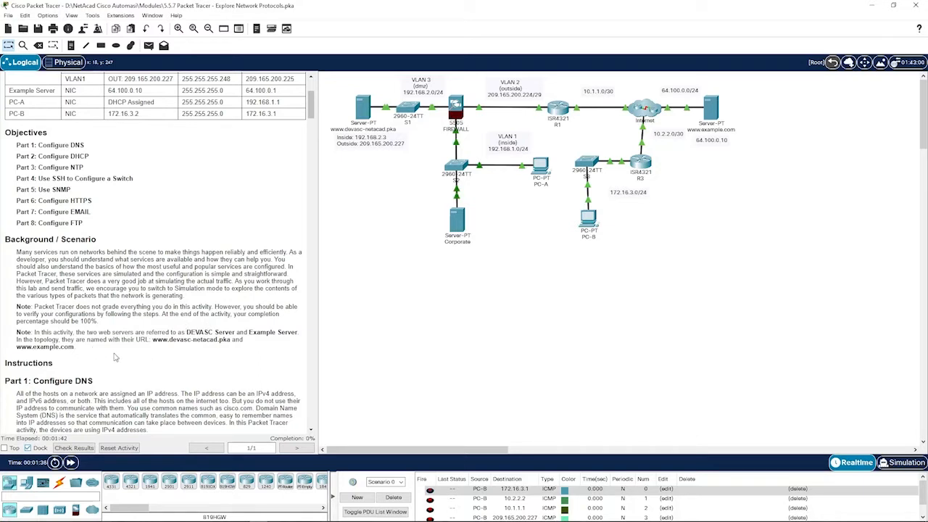
scroll(113, 357, down, 4)
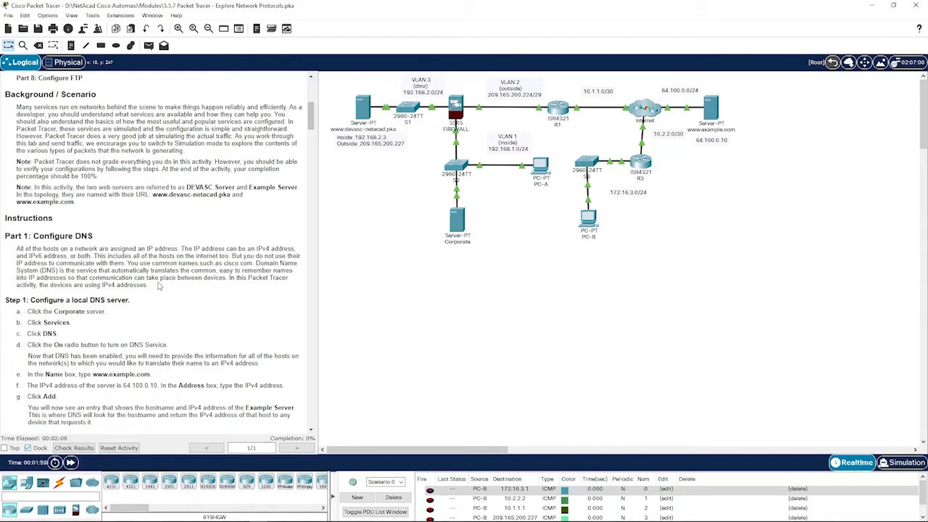
drag(7, 300, 105, 301)
click(105, 306)
scroll(105, 309, down, 2)
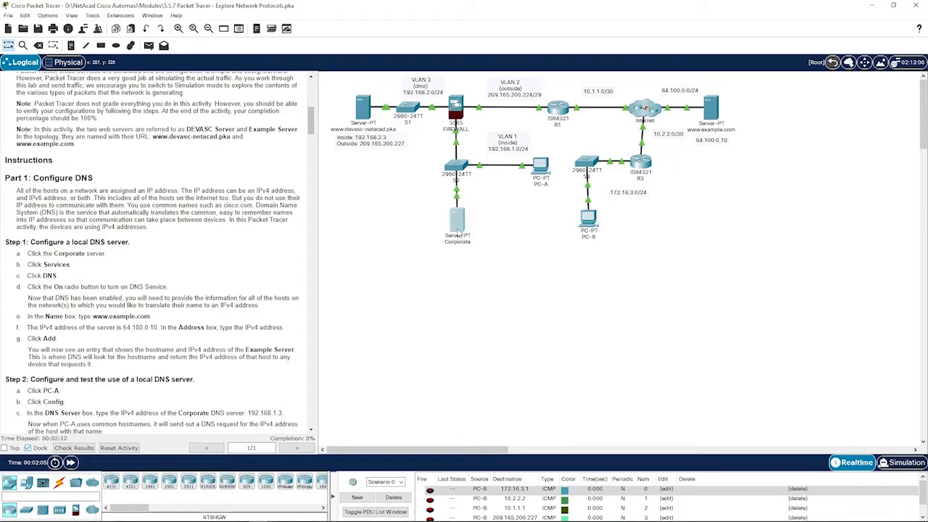
click(457, 219)
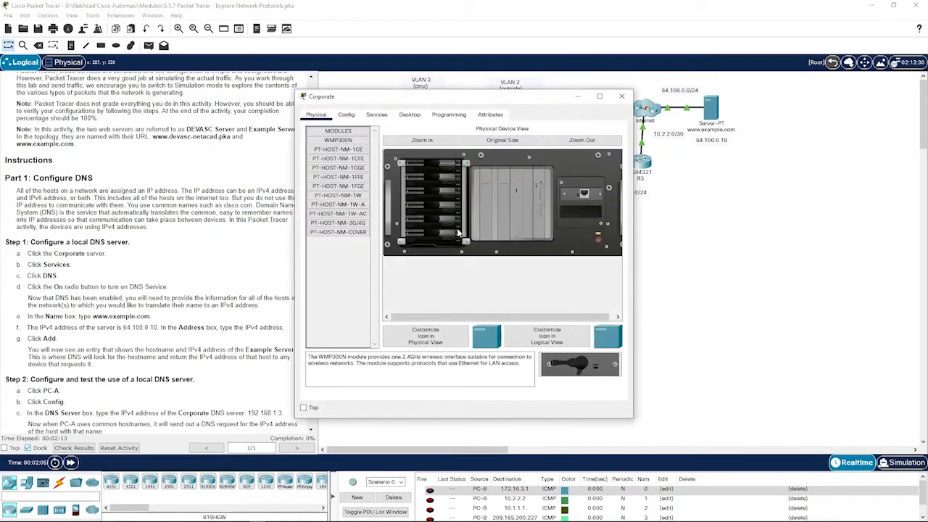
click(377, 114)
click(333, 178)
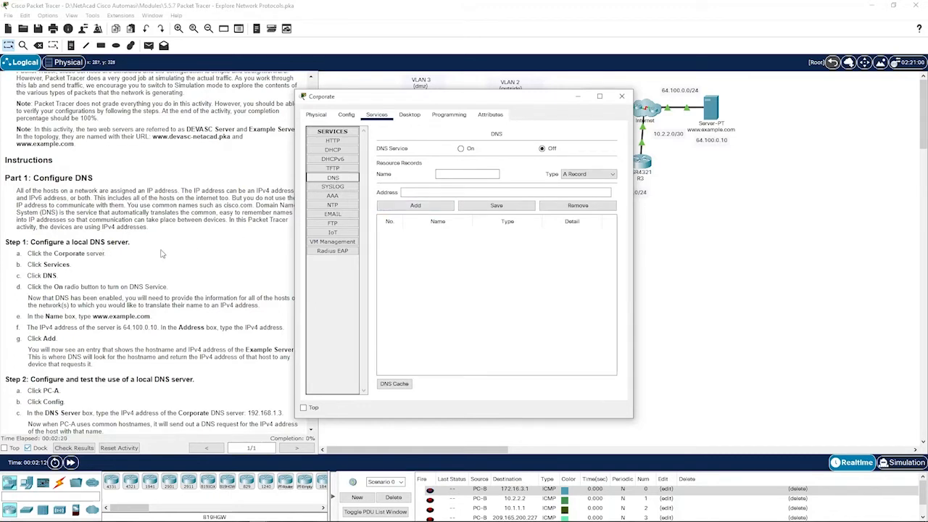
scroll(166, 282, down, 2)
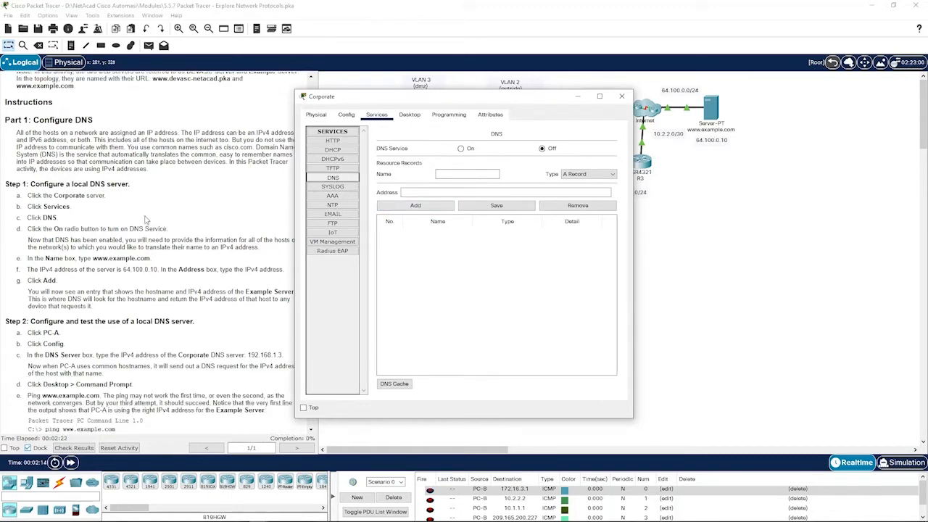
drag(425, 99, 456, 100)
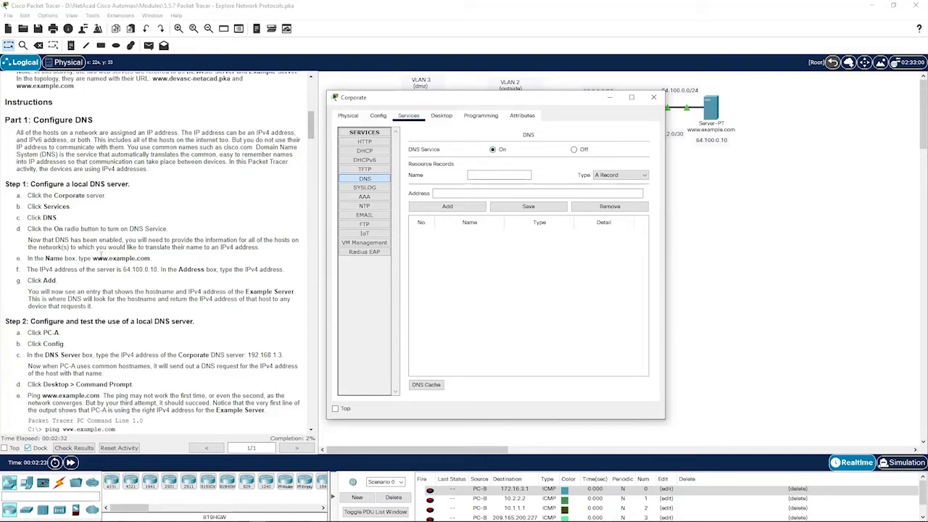
click(478, 173)
text(www.example.com)
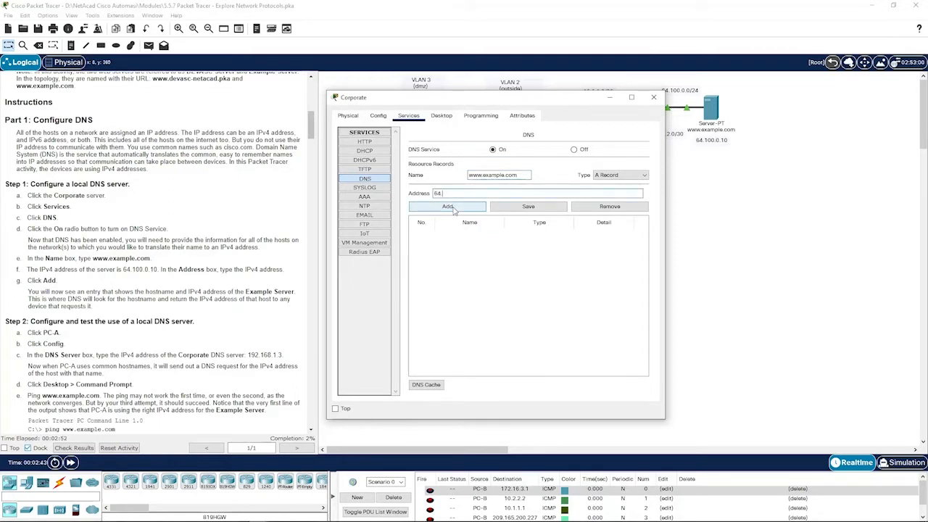
text(0.0.10)
click(453, 207)
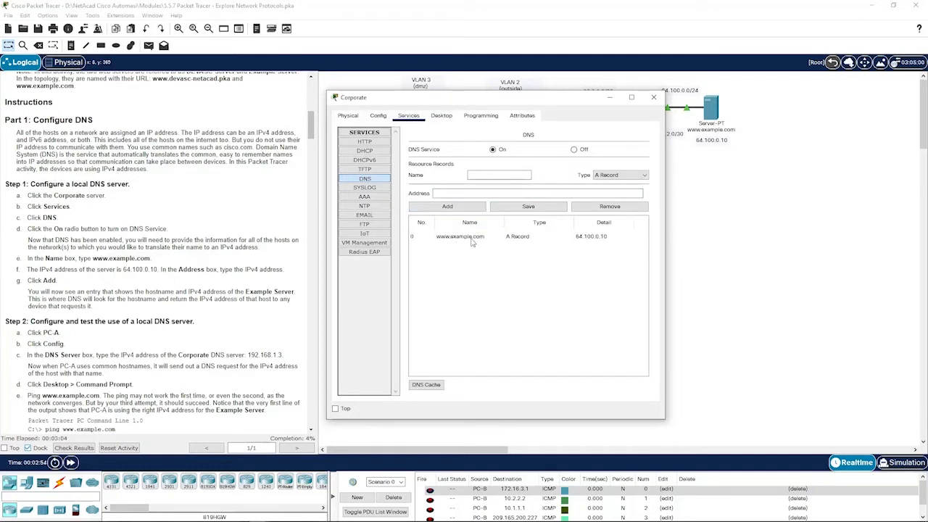
scroll(145, 254, down, 1)
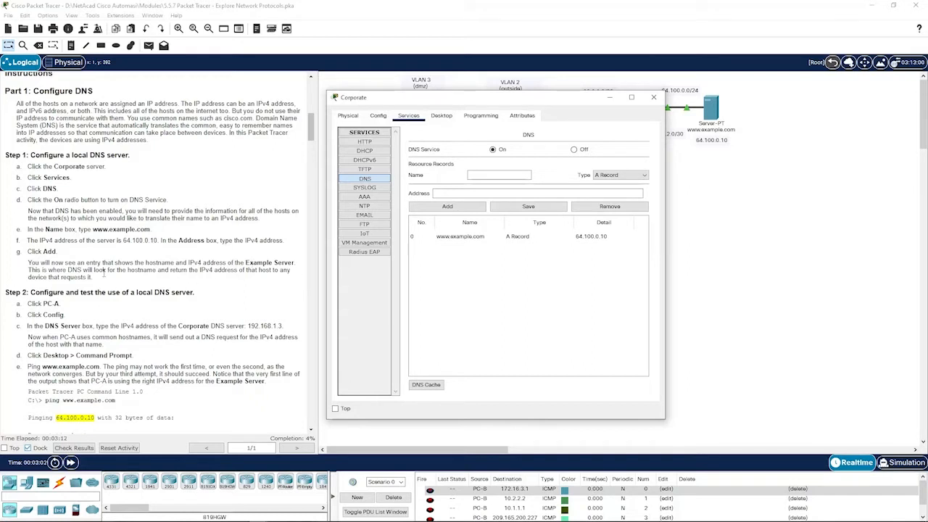
- Close the Corporate server and set PC-A's DNS server to 192.168.1.3
click(711, 284)
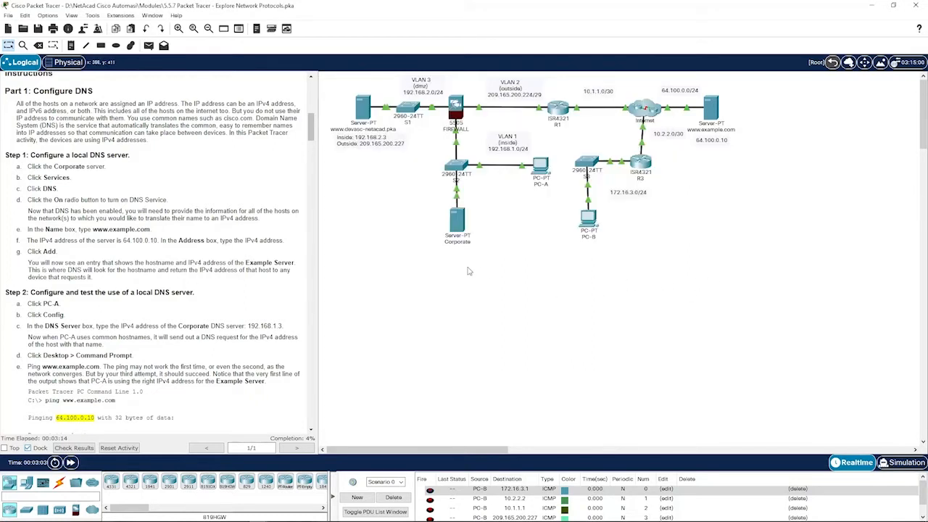
click(541, 168)
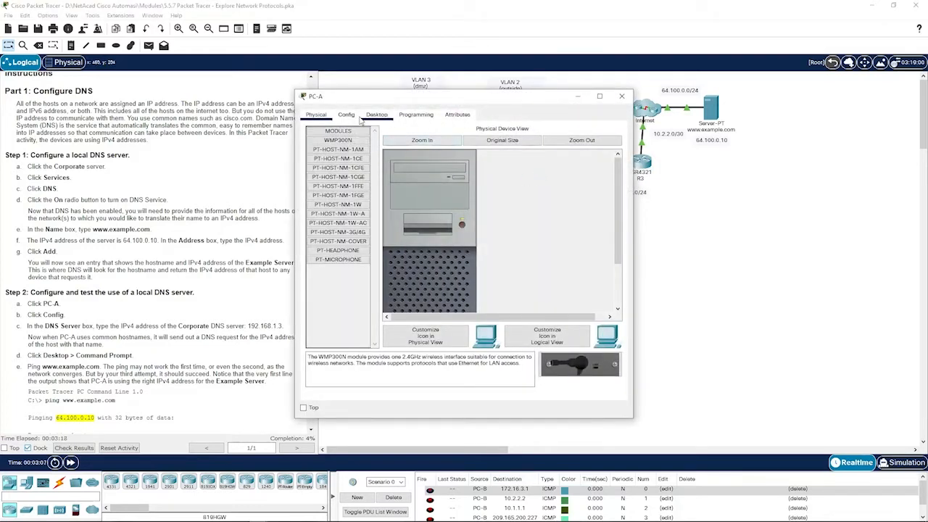
click(347, 116)
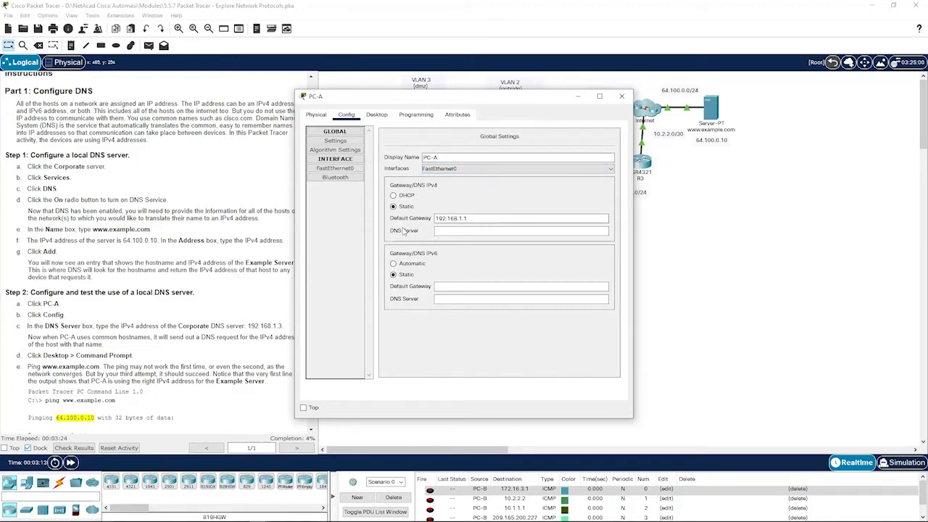
click(455, 232)
drag(477, 102, 539, 108)
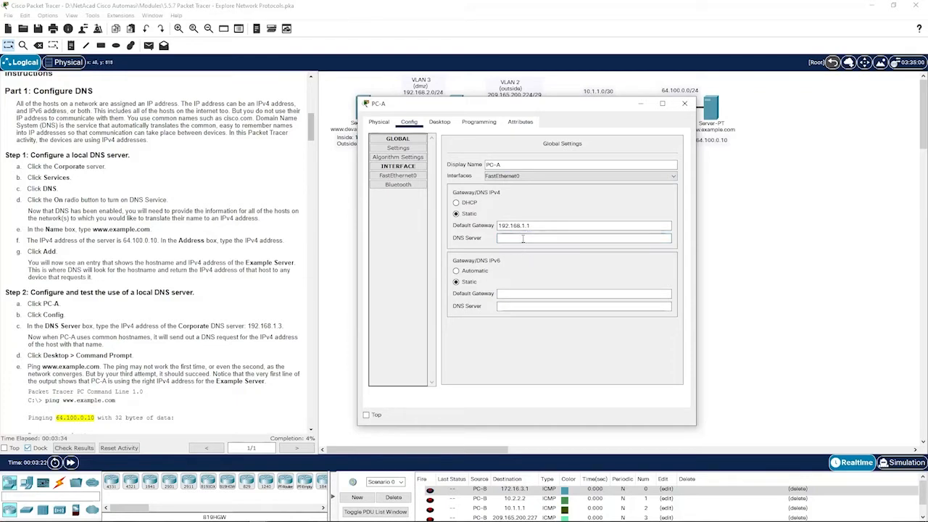
text(192.168.1.3)
click(441, 124)
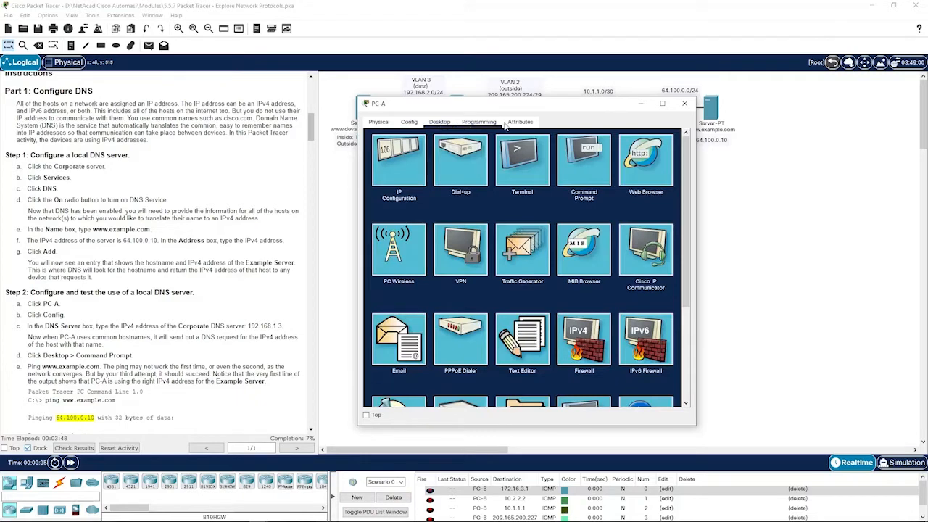
click(594, 177)
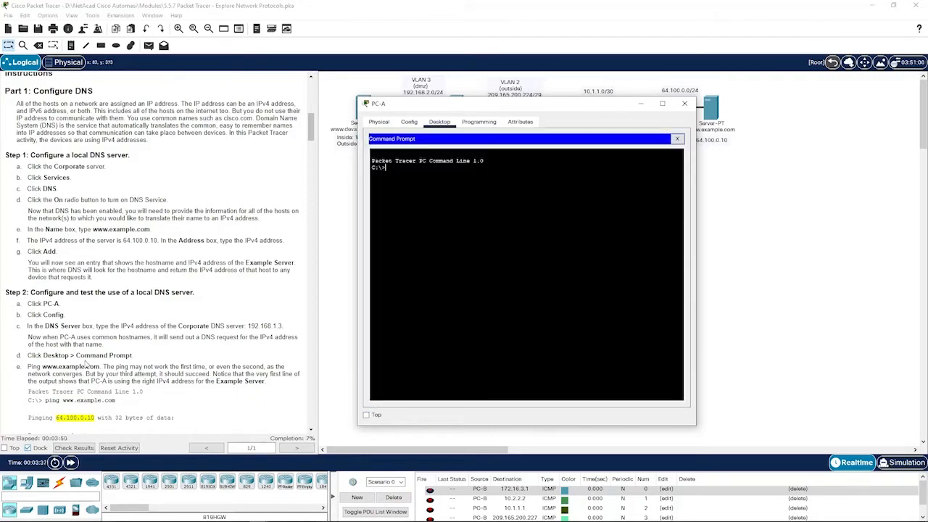
scroll(195, 365, down, 1)
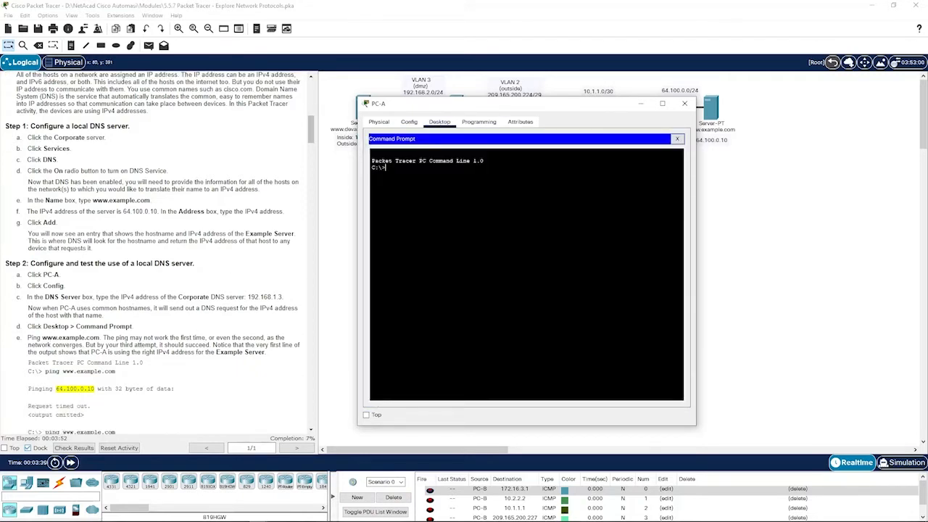
text(ping www.exa)
text(mple.com)
key(Return)
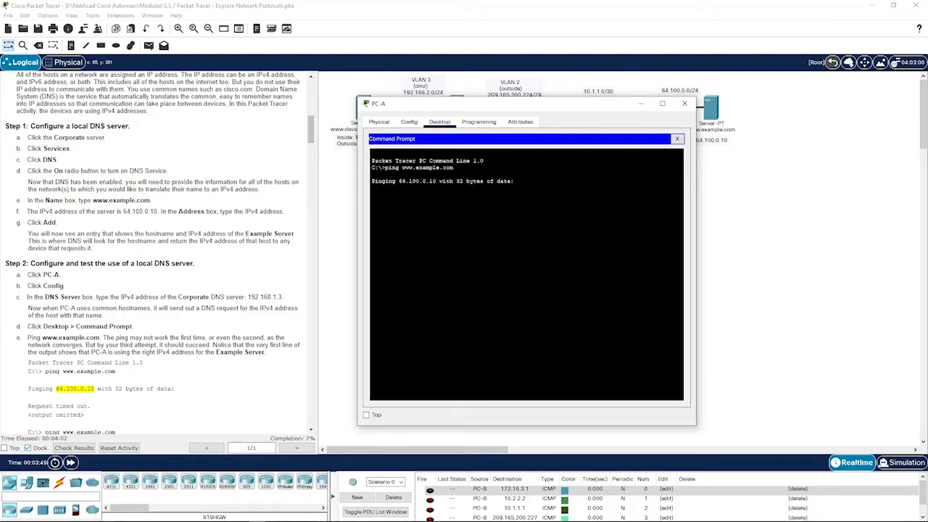
drag(398, 181, 438, 181)
scroll(193, 285, down, 2)
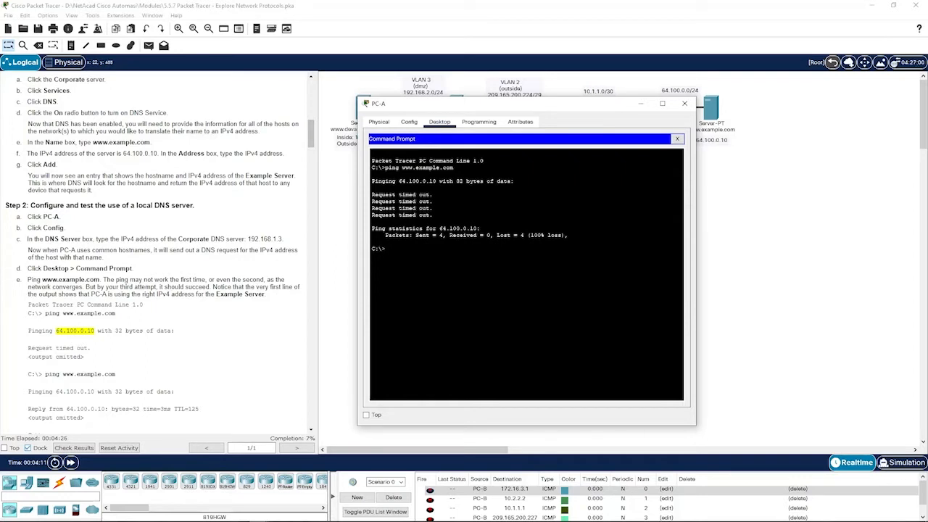
key(Up)
key(Return)
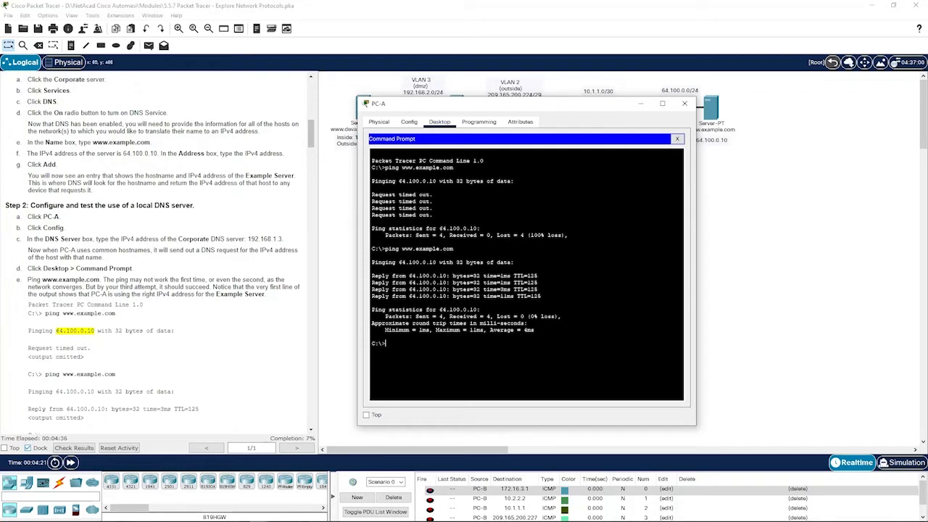
scroll(282, 326, down, 2)
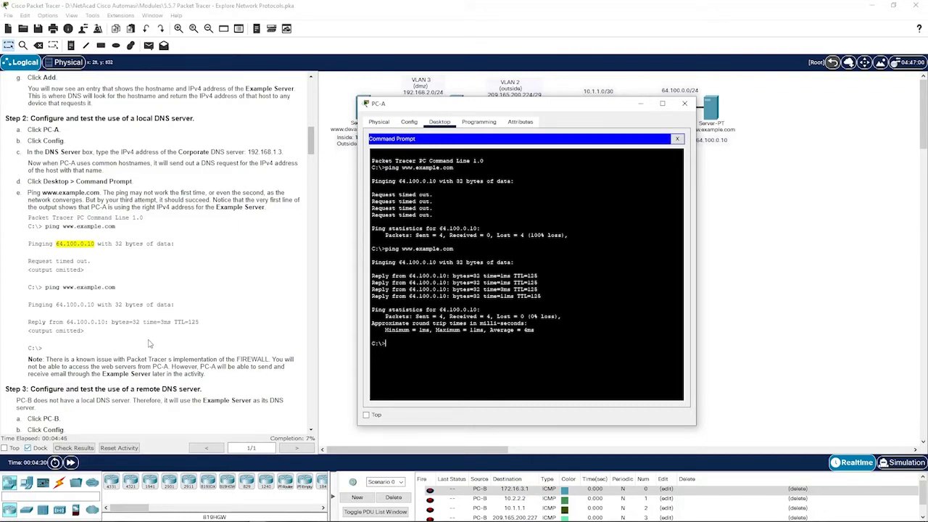
scroll(162, 280, down, 5)
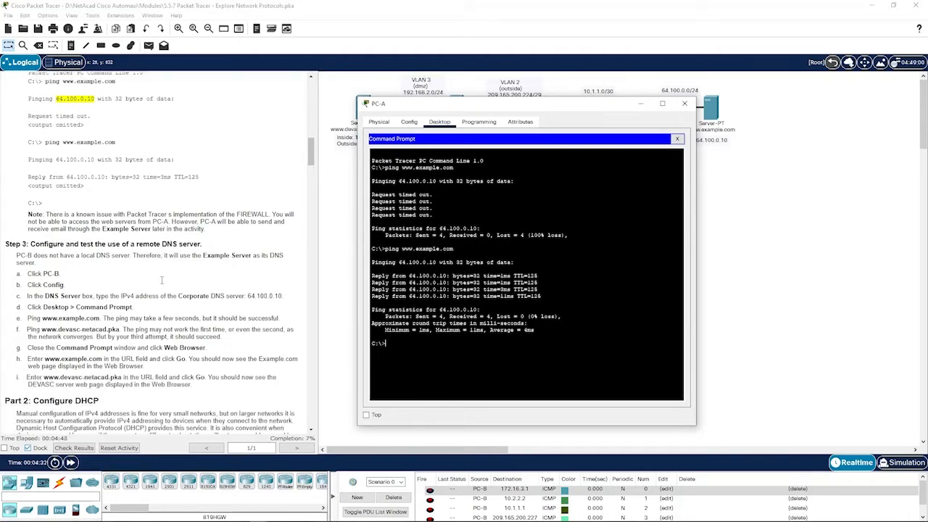
click(343, 269)
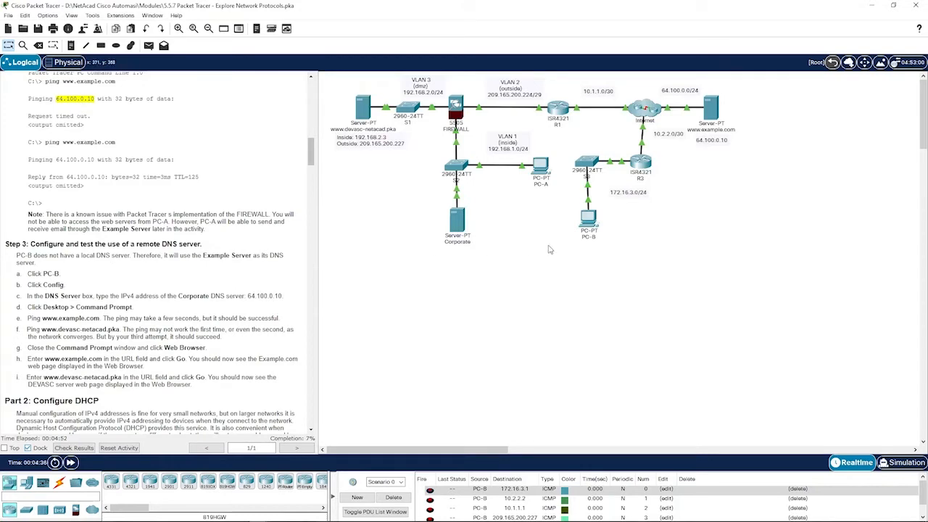
- Enter 64.100.0.10 as the DNS server in PC-B's Config settings
click(588, 218)
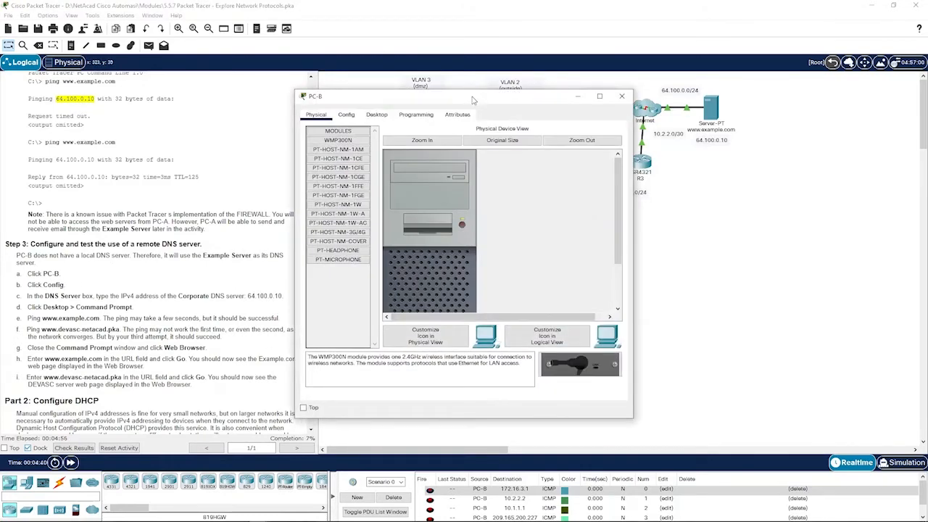
drag(472, 100, 496, 100)
click(371, 117)
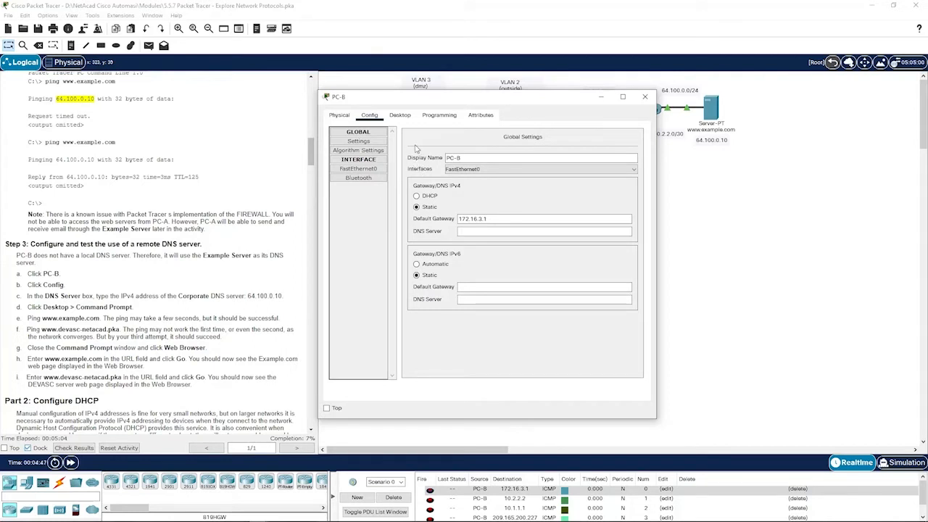
click(461, 232)
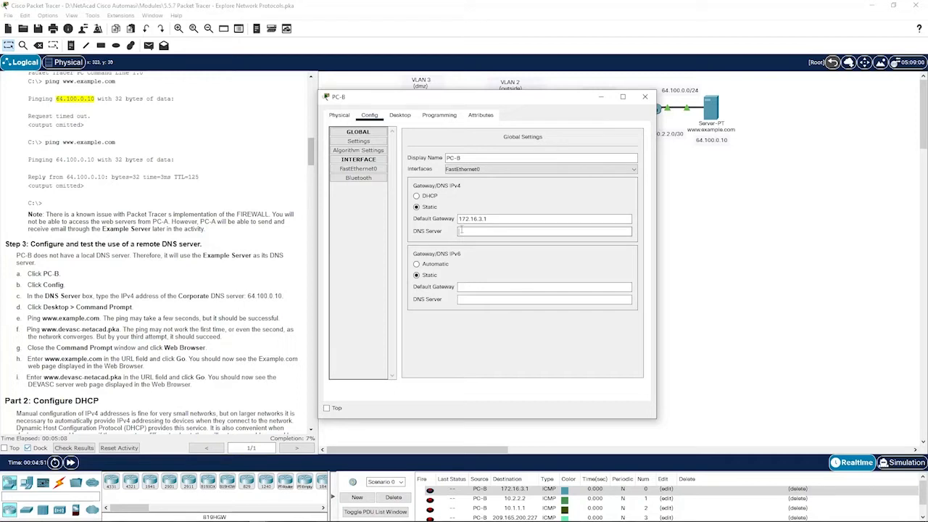
text(64.100.0.10)
click(400, 116)
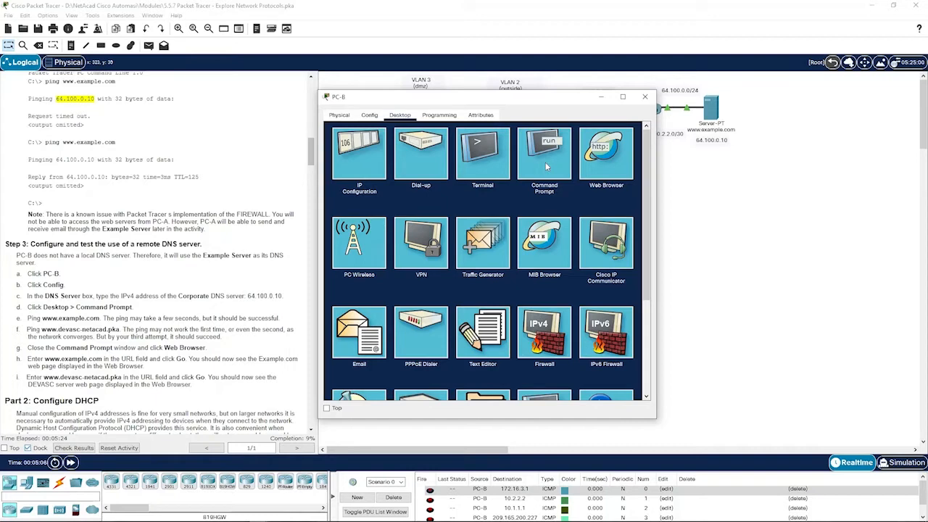
click(546, 166)
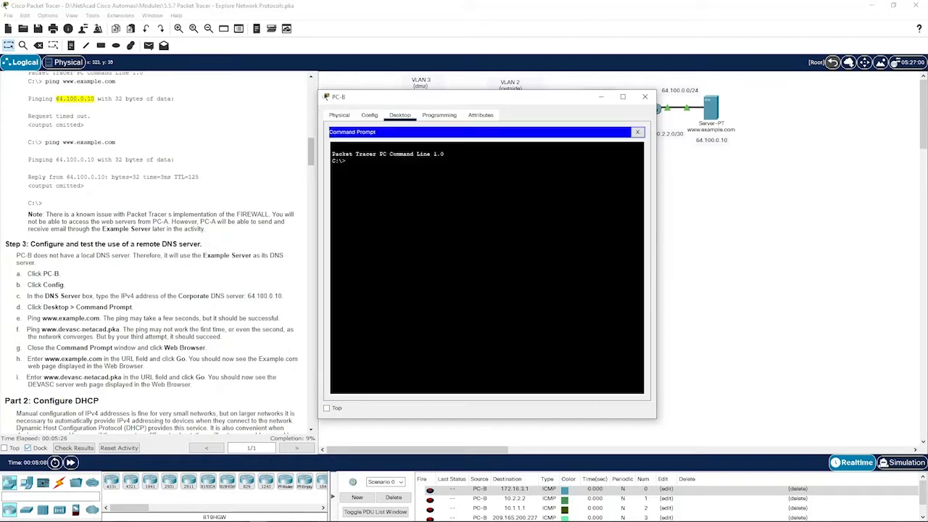
text(ping www.example.com)
key(ctrl+c)
key(Up)
key(Return)
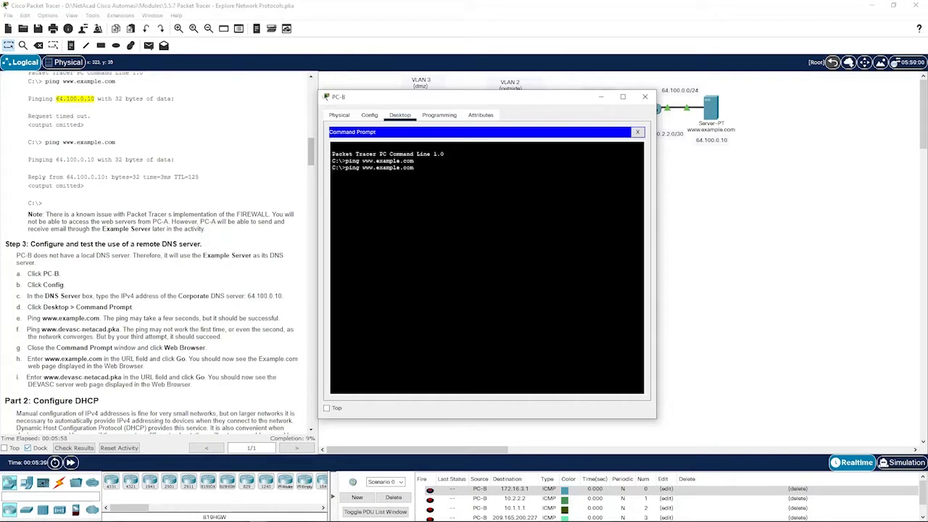
text(ping)
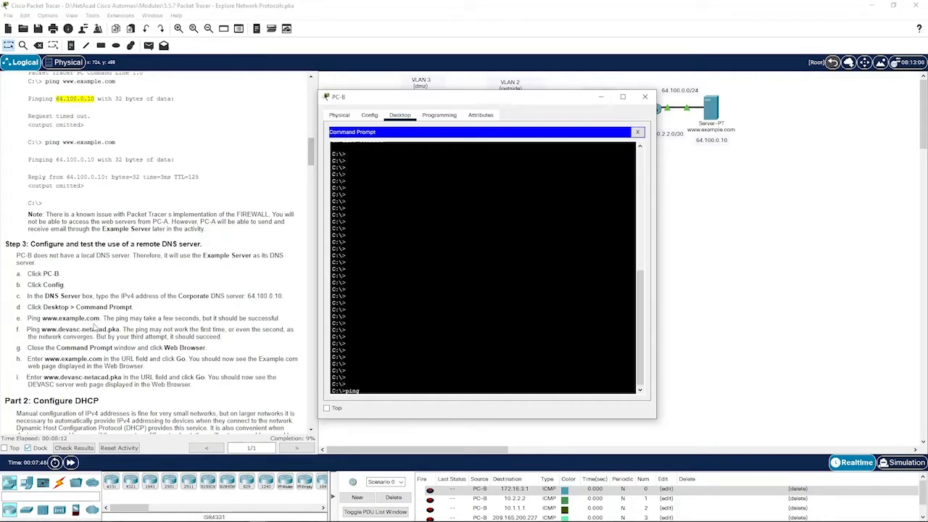
text( www.example.com)
key(Return)
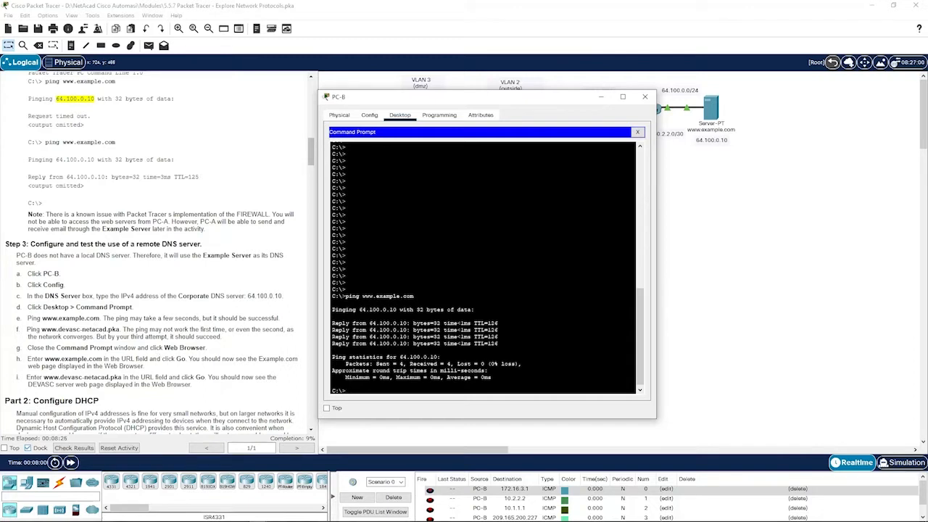
- Recall the ping command and start editing it toward the devasc server name
key(Up)
key(BackSpace)
key(BackSpace)
key(BackSpace)
key(BackSpace)
key(BackSpace)
key(BackSpace)
key(BackSpace)
key(BackSpace)
key(BackSpace)
text(devassc)
key(BackSpace)
key(BackSpace)
key(BackSpace)
key(BackSpace)
key(BackSpace)
key(BackSpace)
key(BackSpace)
key(BackSpace)
key(BackSpace)
key(BackSpace)
click(637, 133)
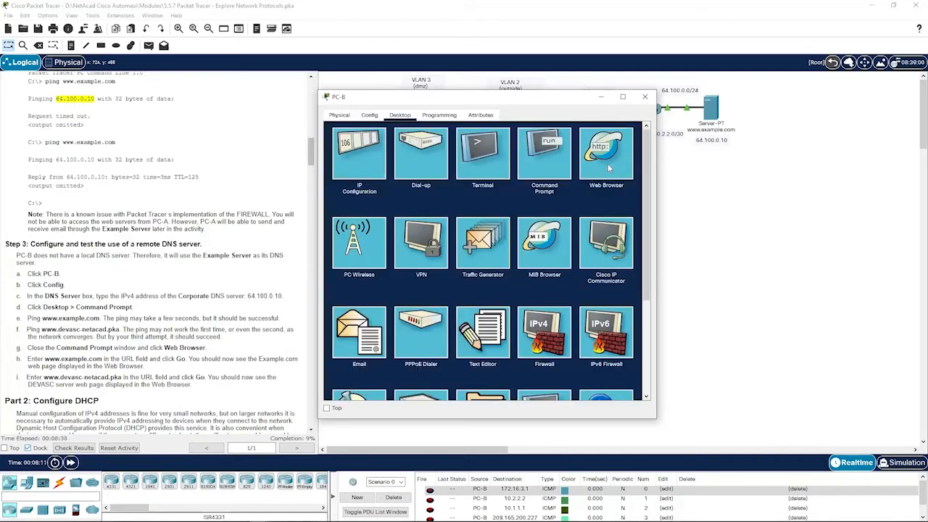
click(607, 167)
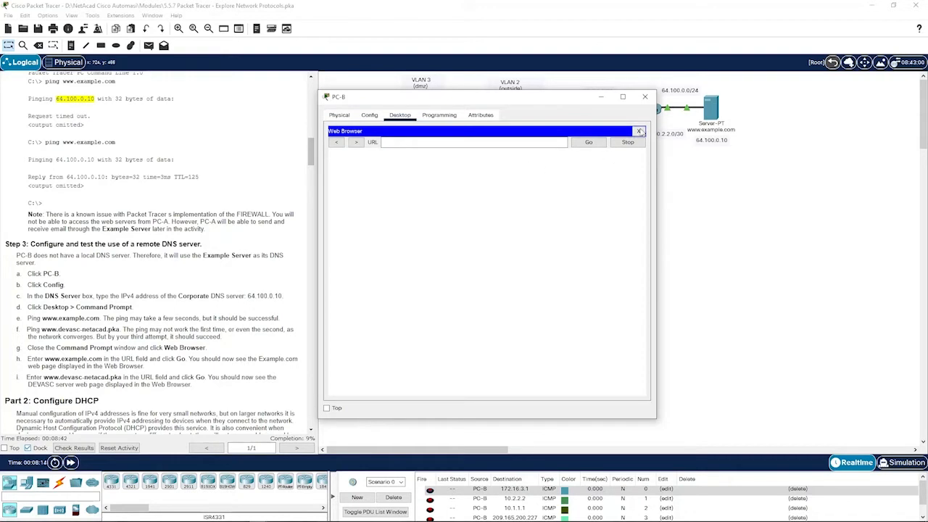
click(639, 131)
click(544, 154)
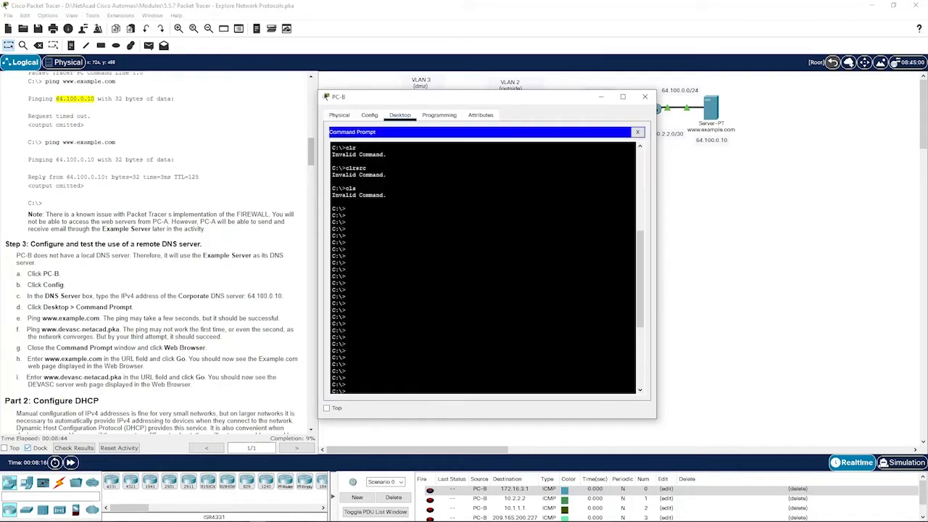
text(ping www)
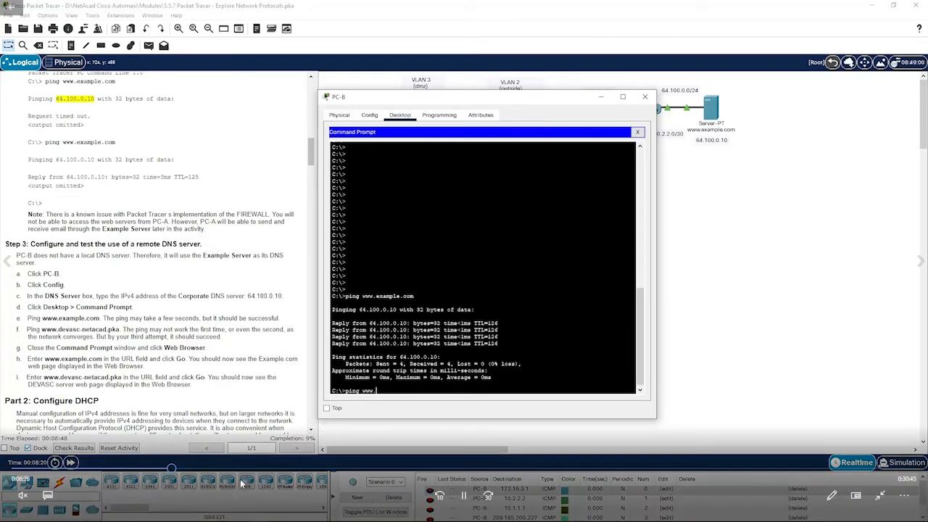
text(.com)
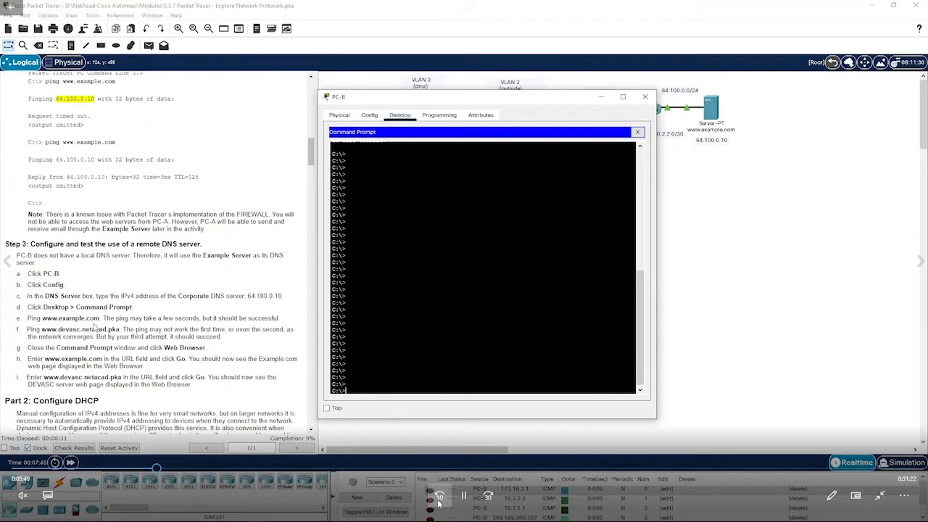
text(ping)
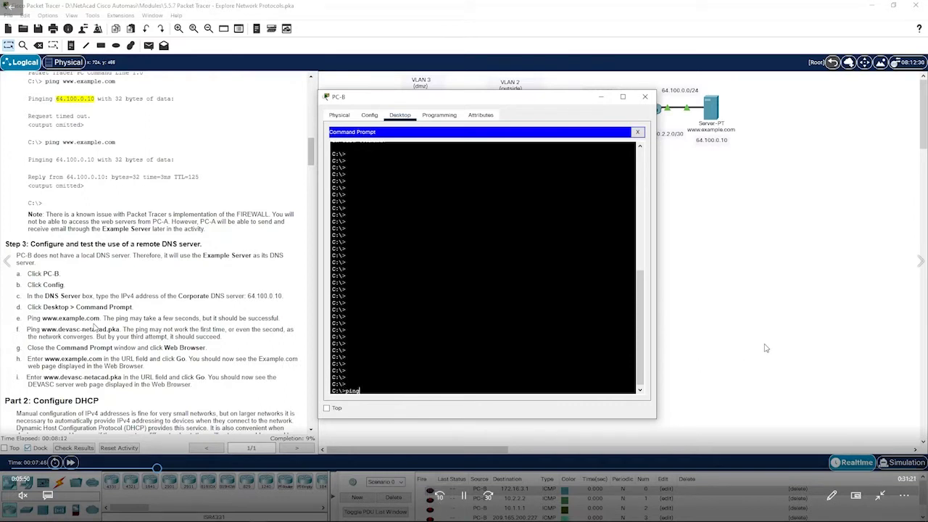
text( www.example.com)
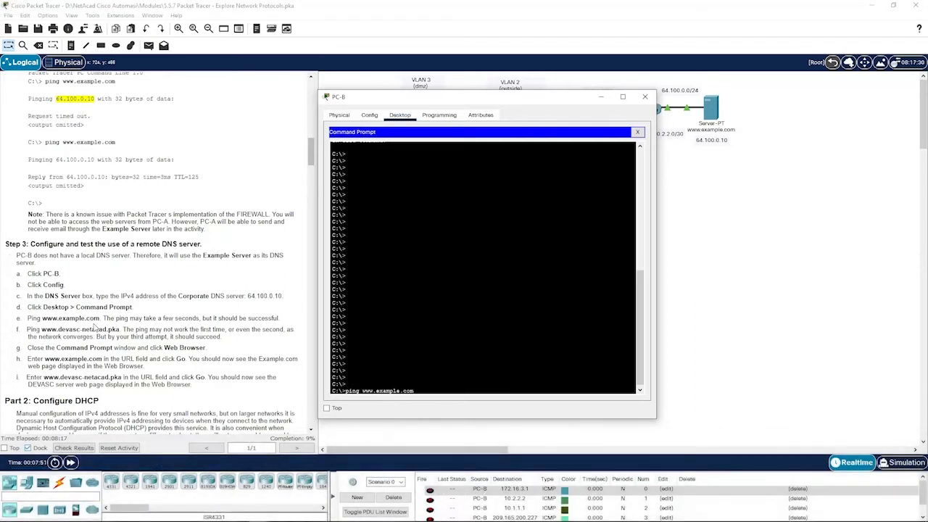
key(Return)
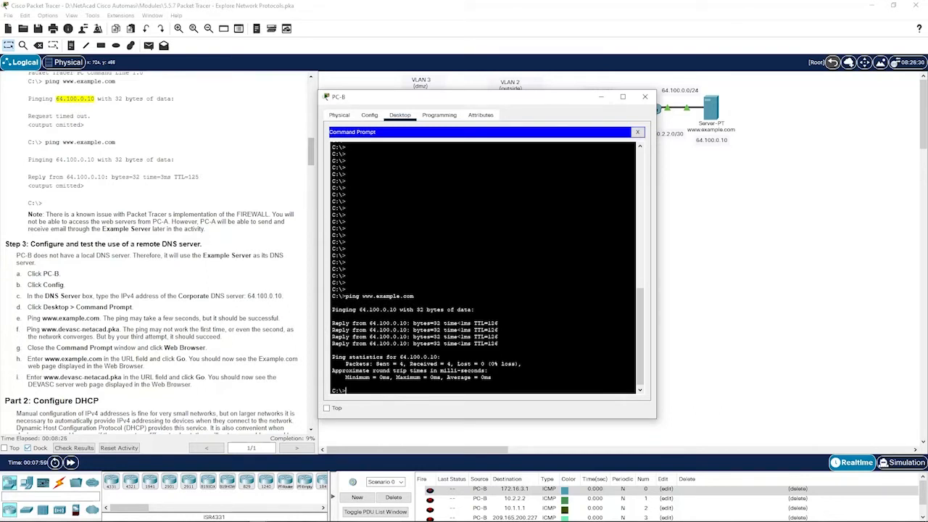
key(Up)
key(BackSpace)
key(BackSpace)
key(BackSpace)
key(BackSpace)
key(BackSpace)
key(BackSpace)
key(BackSpace)
key(BackSpace)
key(BackSpace)
key(BackSpace)
key(BackSpace)
text(devassc)
key(BackSpace)
key(BackSpace)
key(BackSpace)
key(BackSpace)
key(BackSpace)
key(BackSpace)
key(BackSpace)
key(BackSpace)
key(BackSpace)
key(BackSpace)
key(BackSpace)
key(BackSpace)
key(BackSpace)
key(BackSpace)
key(BackSpace)
click(637, 132)
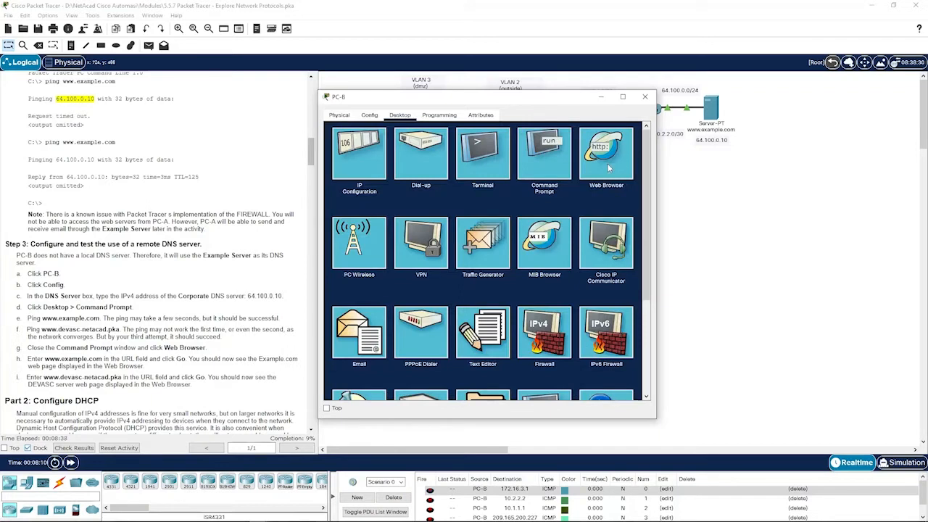
click(606, 156)
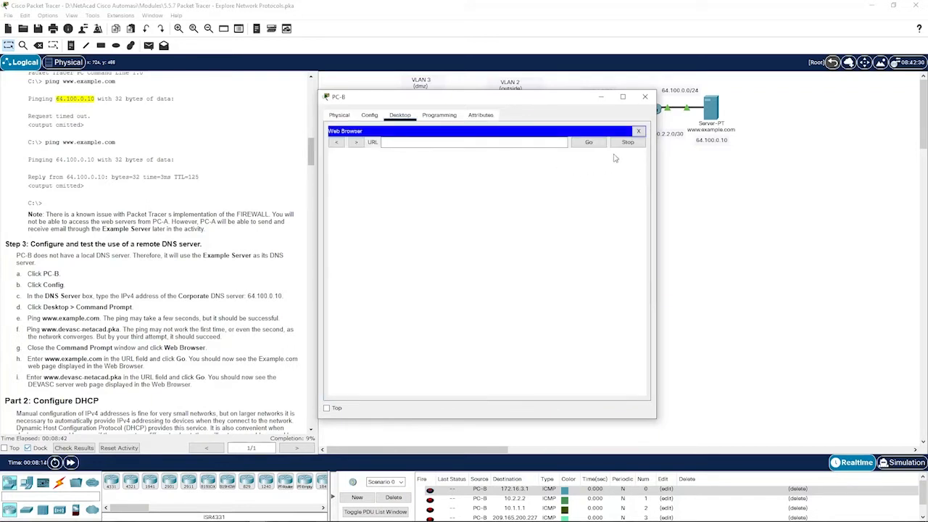
click(638, 131)
click(545, 171)
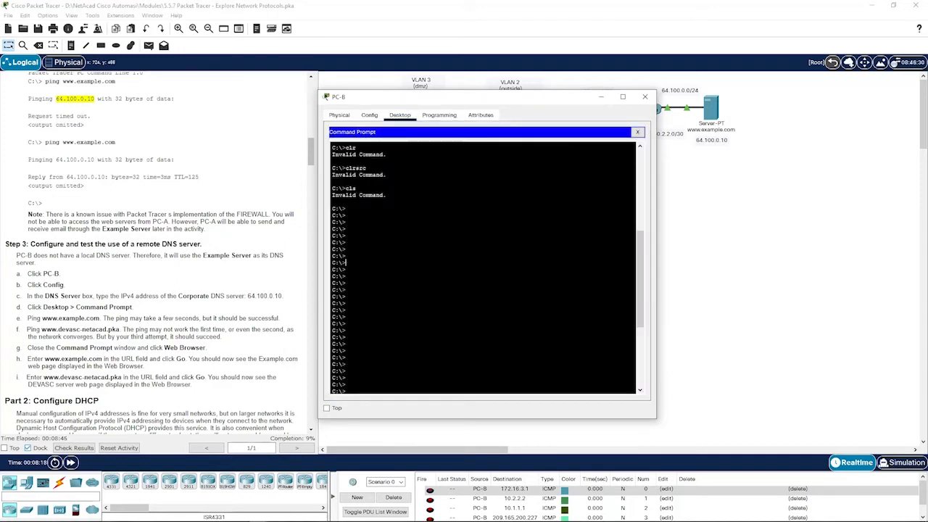
text(ping www)
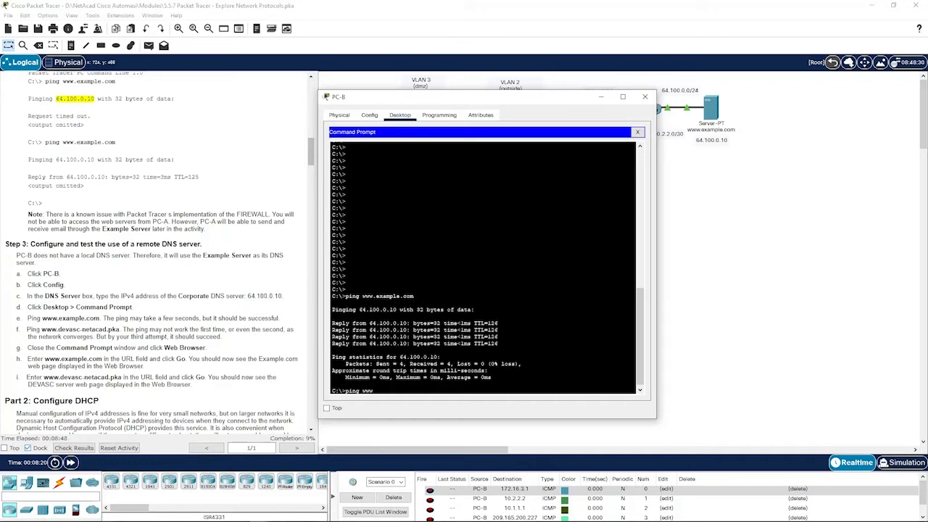
text(devasc-netacad.pka)
key(Return)
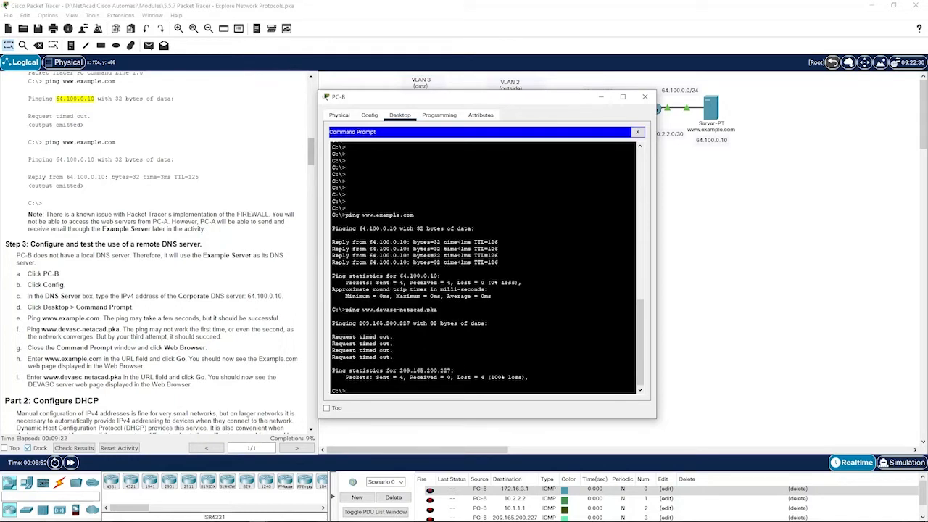
key(Up)
key(Return)
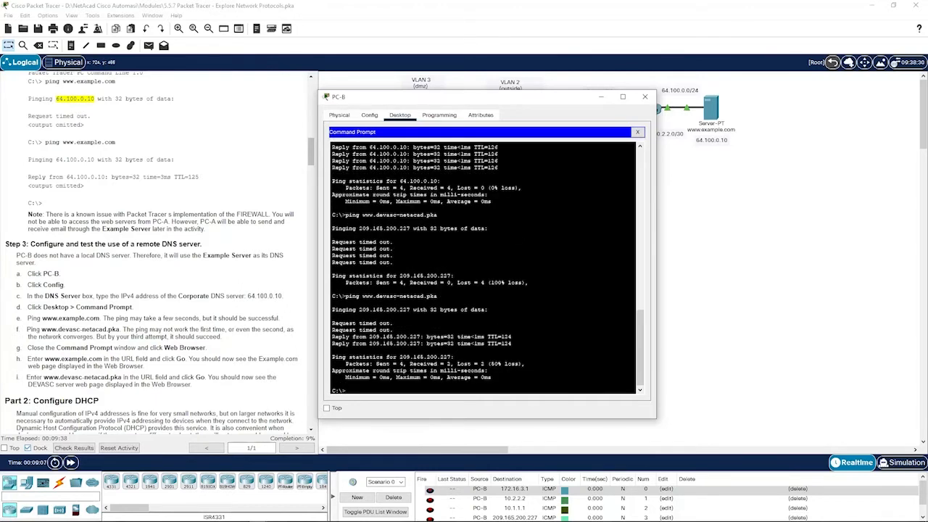
key(Up)
key(Return)
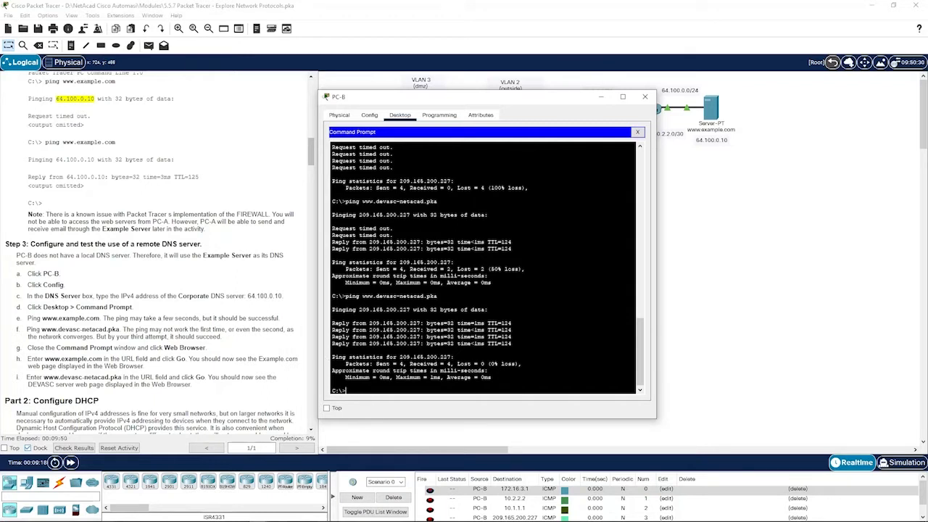
click(638, 132)
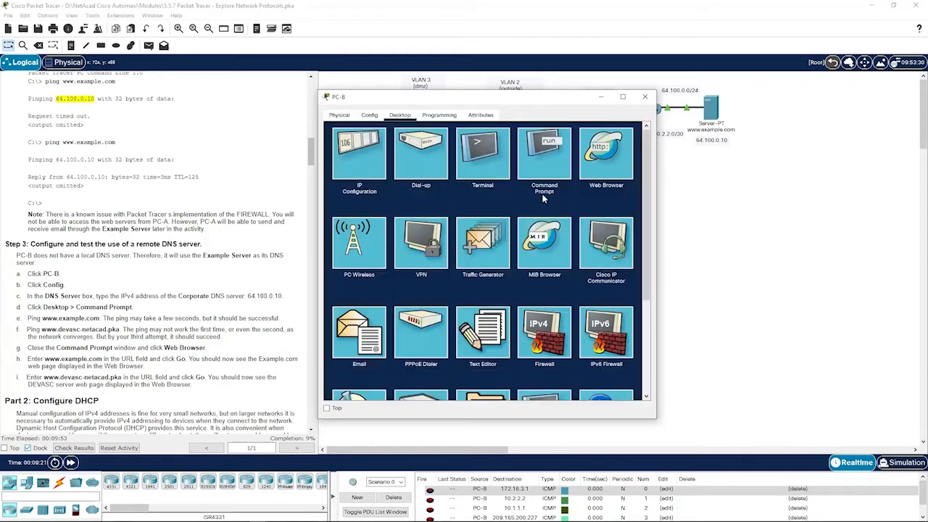
click(605, 164)
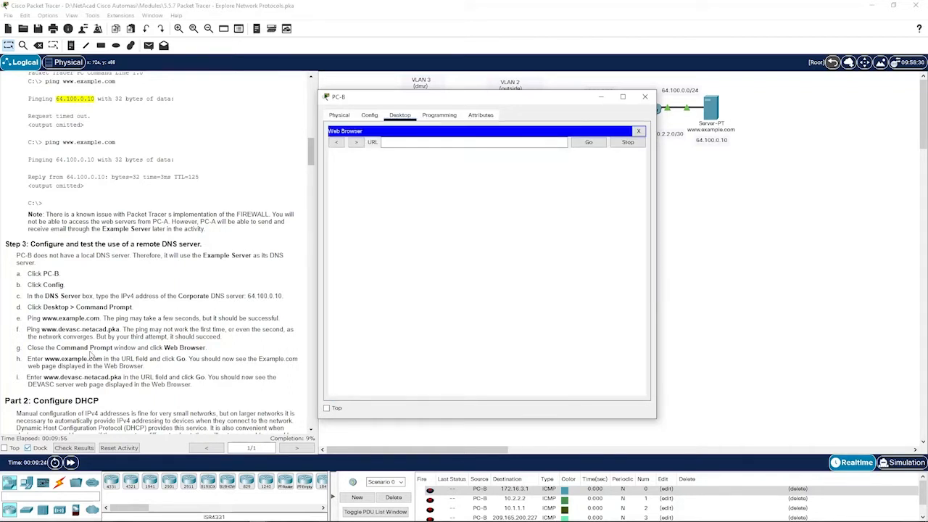
click(469, 143)
text(www.example.com)
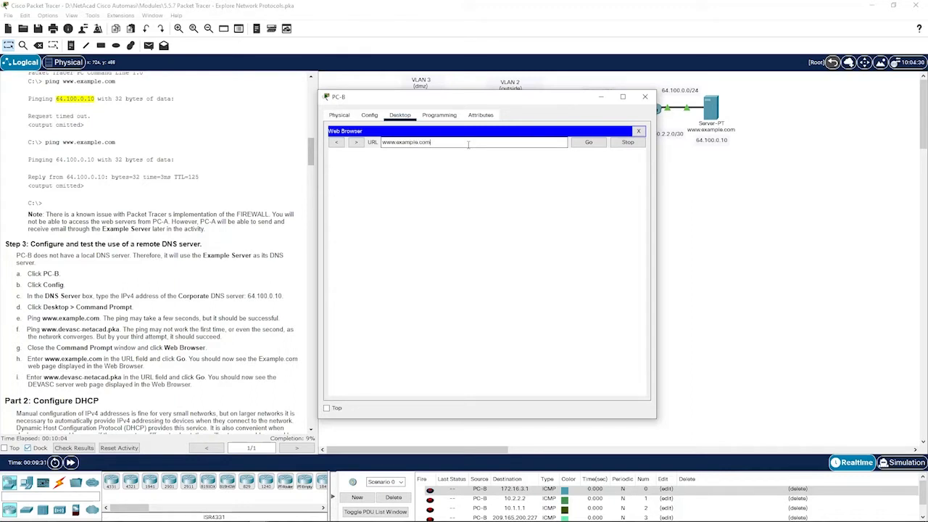
key(Return)
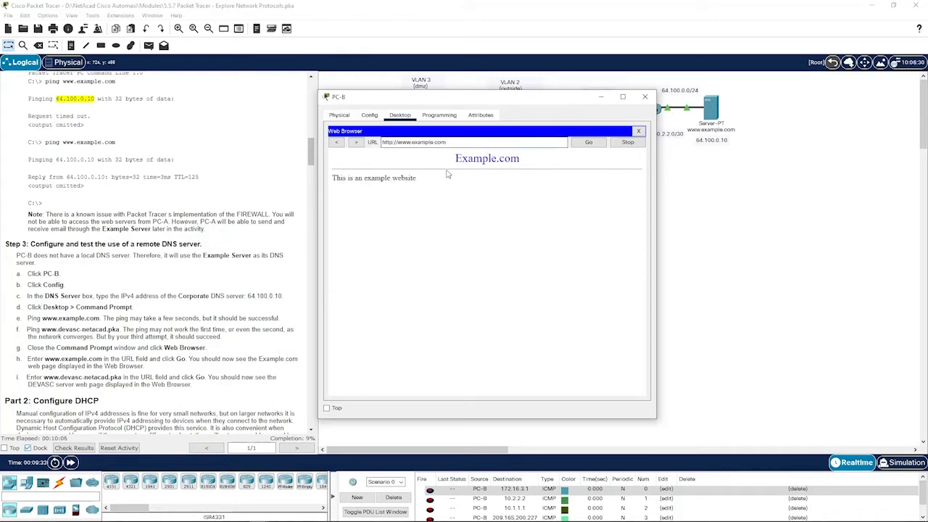
drag(446, 142, 412, 142)
text(devasc-netacad.pka)
key(Return)
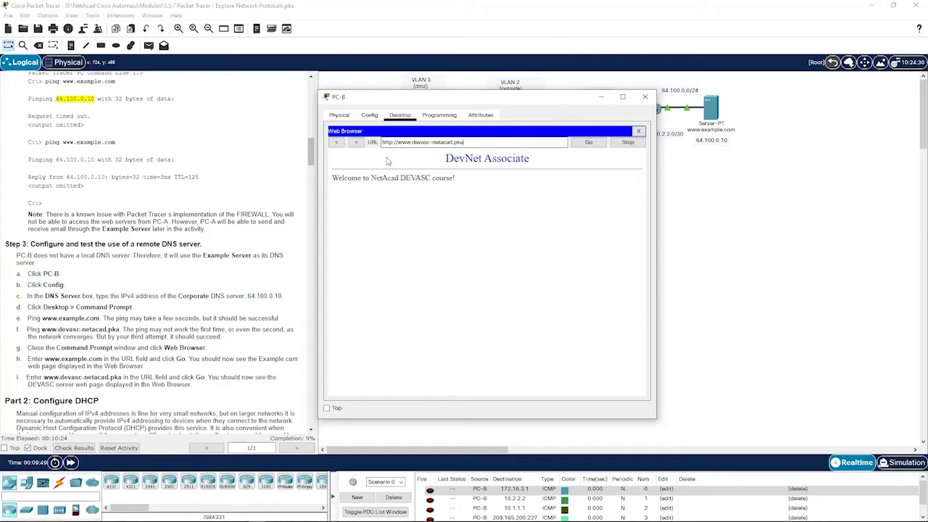
click(682, 230)
scroll(158, 287, down, 2)
scroll(158, 289, down, 4)
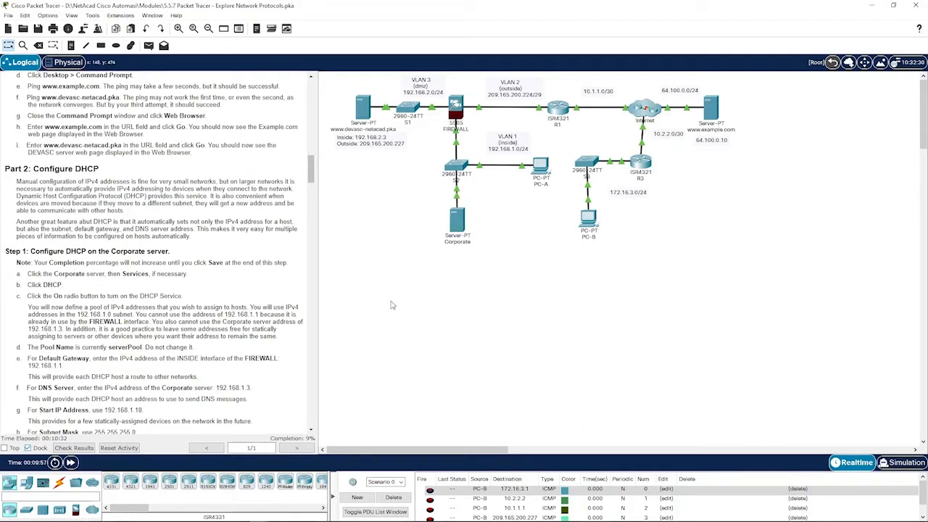
- Switch the Corporate server's DHCP service to On
click(472, 234)
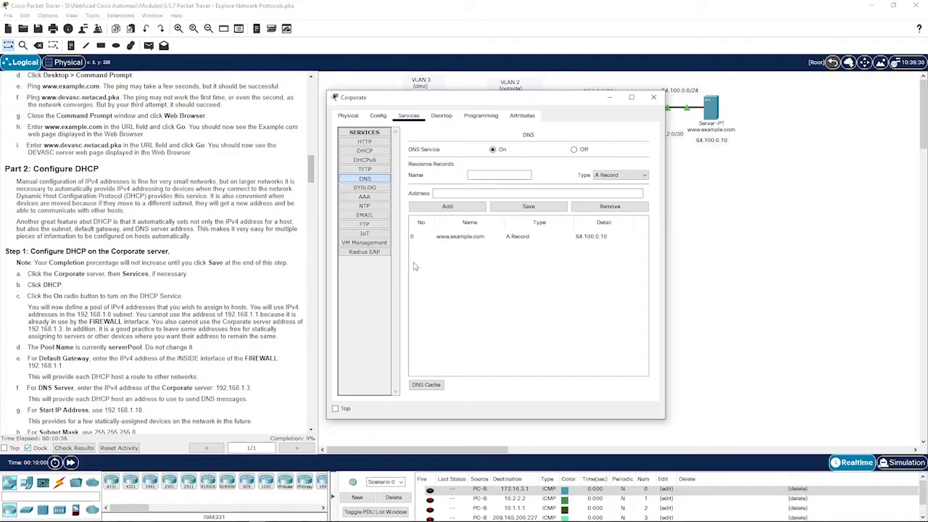
click(379, 151)
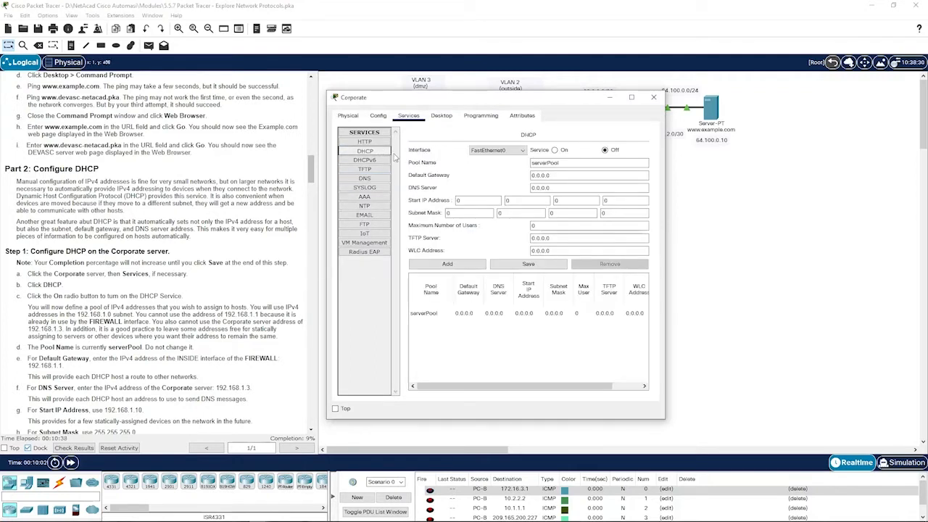
click(555, 151)
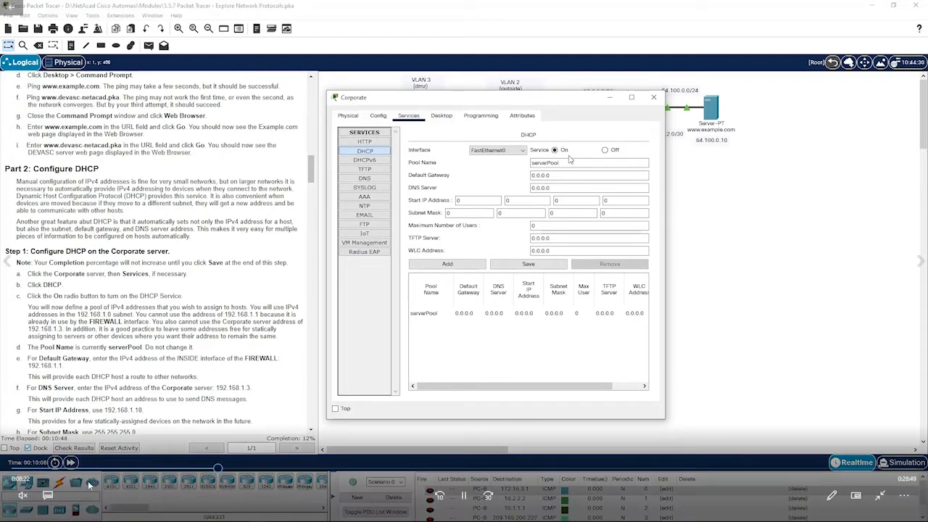
click(445, 496)
click(445, 496)
click(444, 496)
click(445, 496)
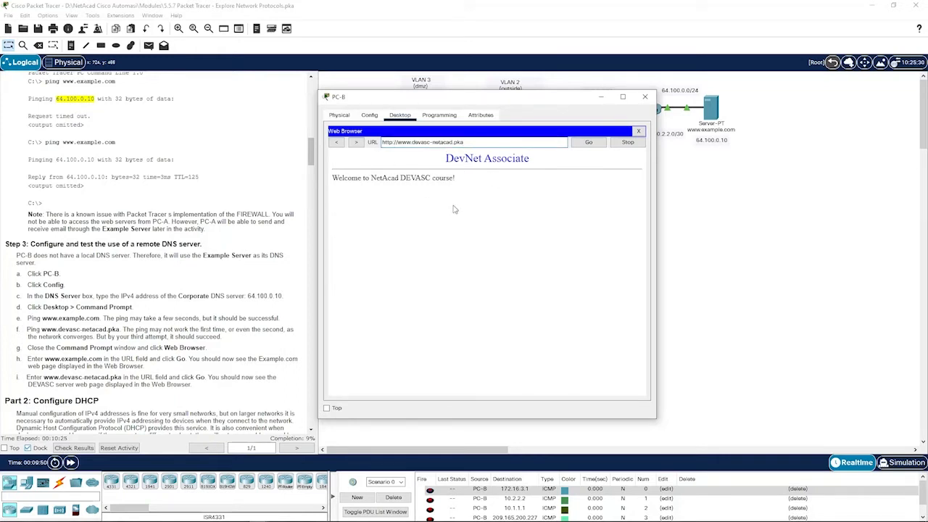
- Return to the topology and reopen the Corporate server on its DNS services page
click(678, 234)
scroll(160, 290, down, 4)
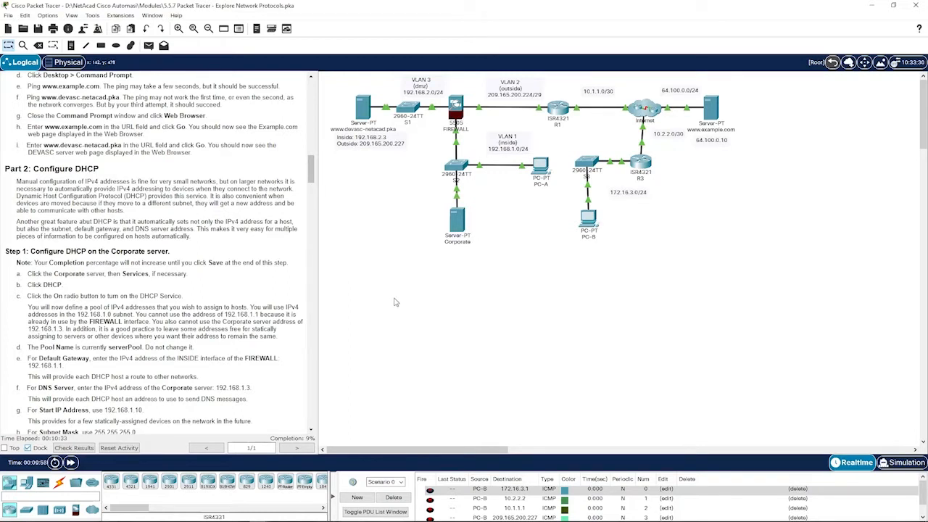
click(466, 232)
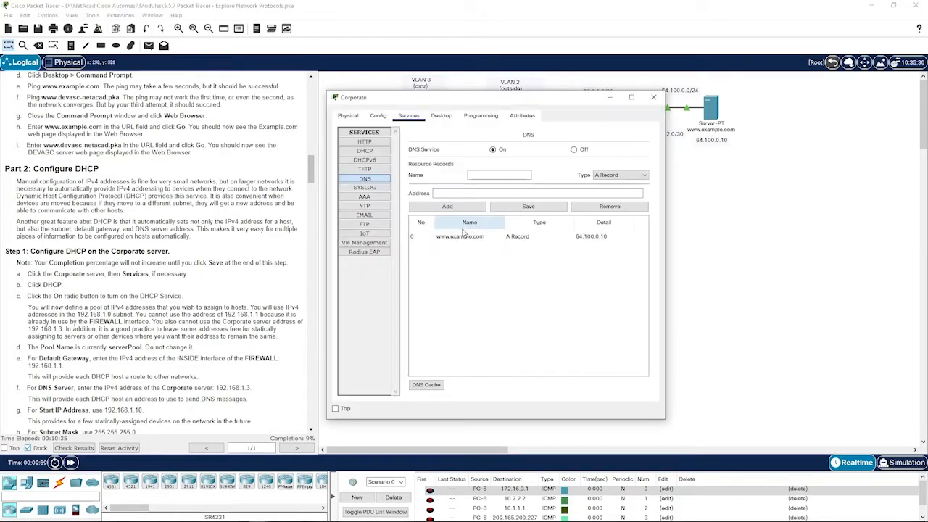
- Turn the Corporate server's DHCP service on
click(379, 152)
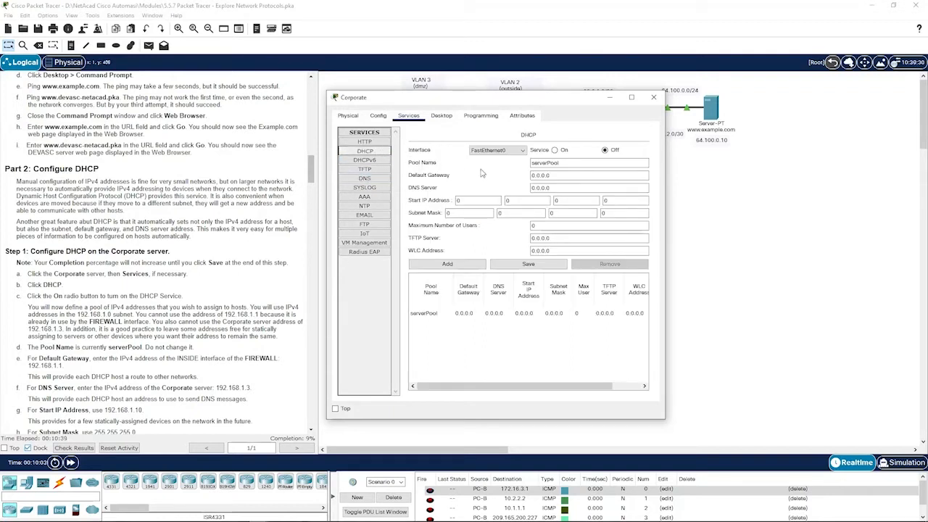
click(555, 151)
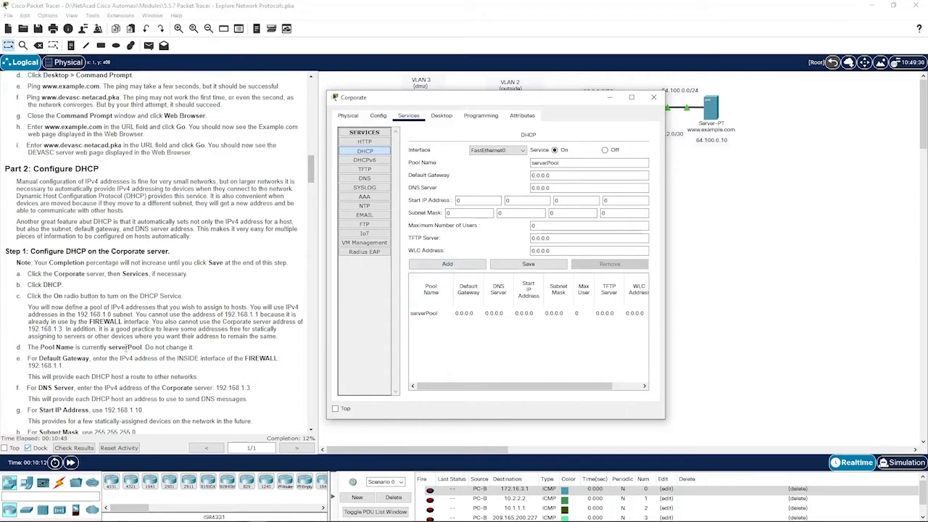
scroll(187, 347, down, 2)
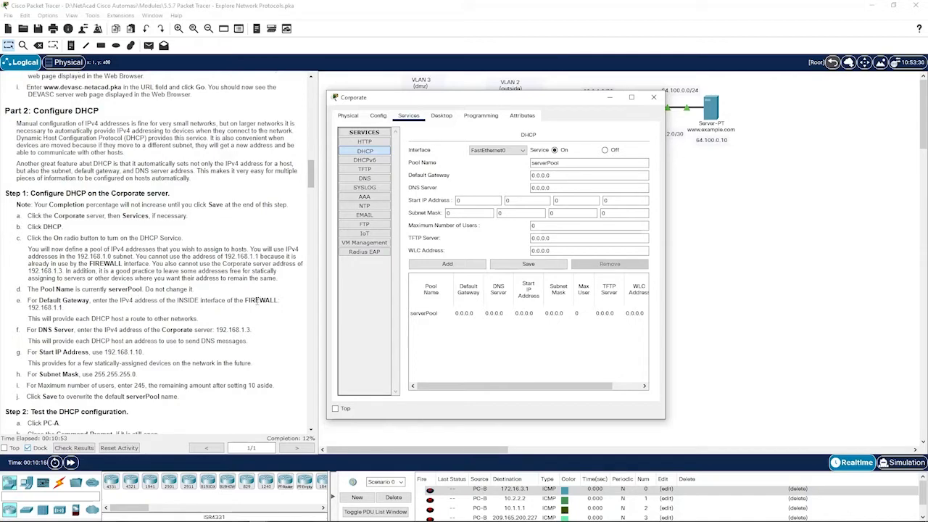
mouse_move(490, 103)
mouse_down()
mouse_move(608, 103)
mouse_move(499, 101)
mouse_up()
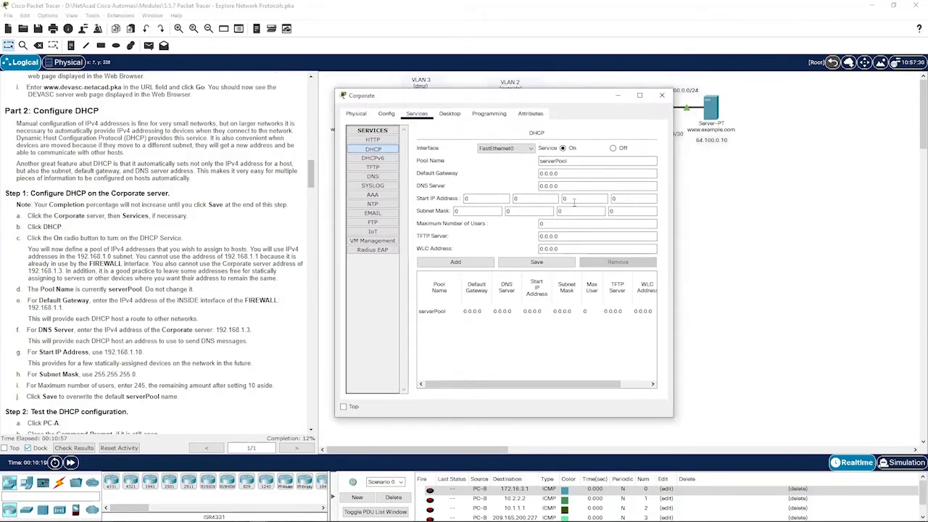
- Set the DHCP serverPool default gateway to 192.168.1.1
click(542, 173)
text(192)
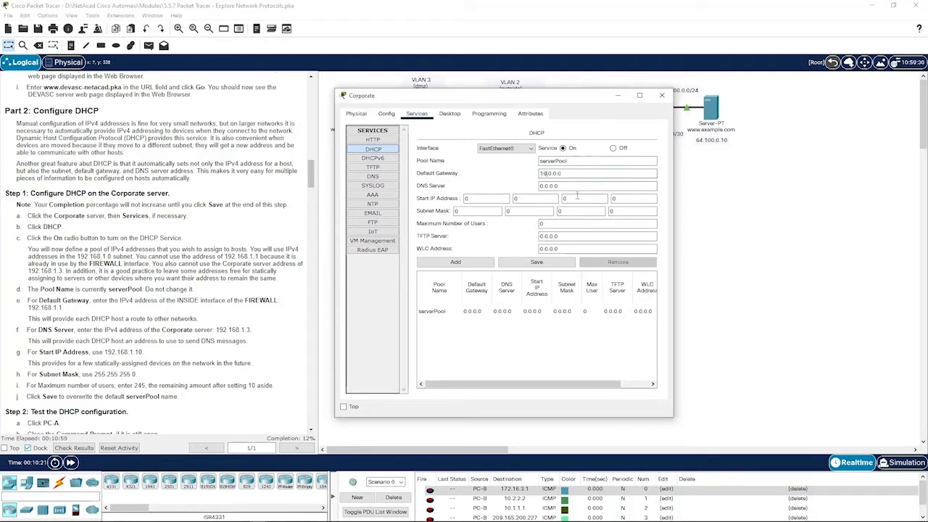
key(BackSpace)
text(168)
key(Right)
key(Right)
key(BackSpace)
text(1)
key(BackSpace)
text(3)
key(BackSpace)
text(1)
drag(28, 308, 63, 308)
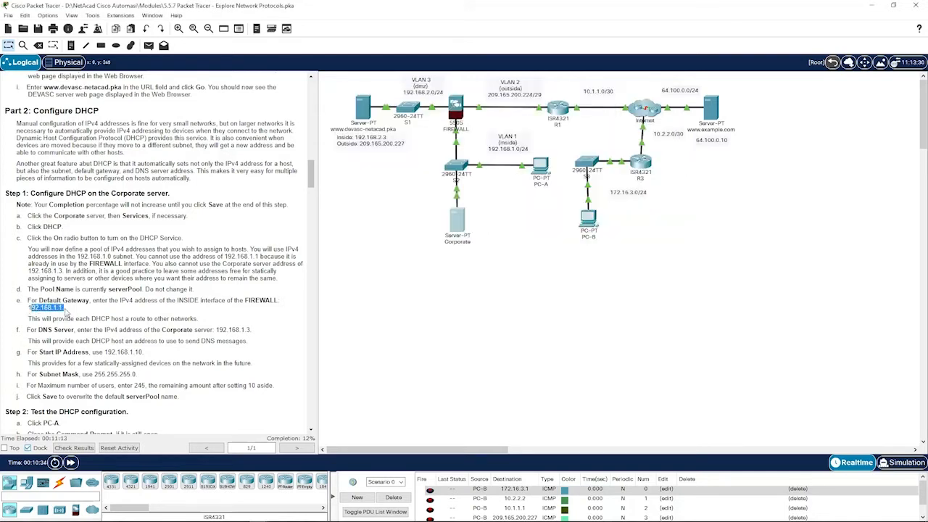
- Save serverPool with DNS 192.168.1.3, start 192.168.1.10, mask 255.255.255.0 and 245 users
click(458, 229)
click(202, 313)
click(457, 215)
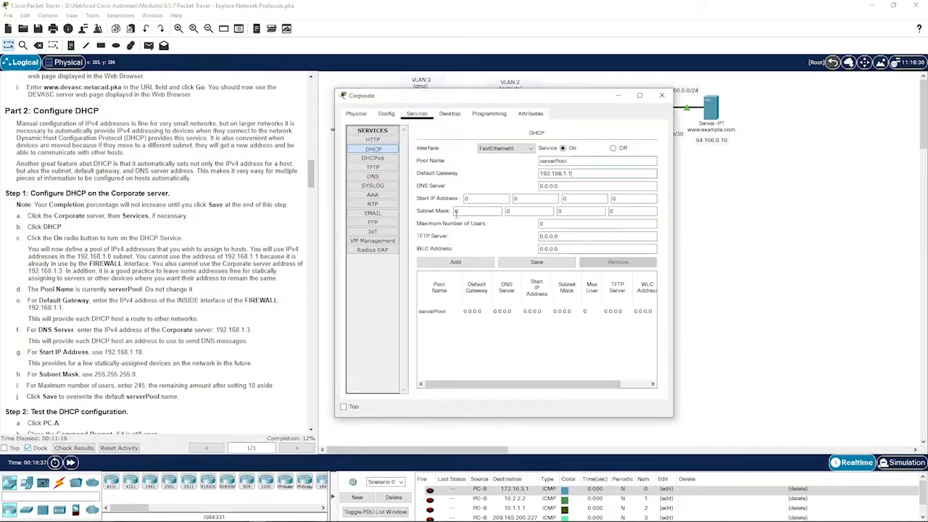
double_click(541, 186)
text(192)
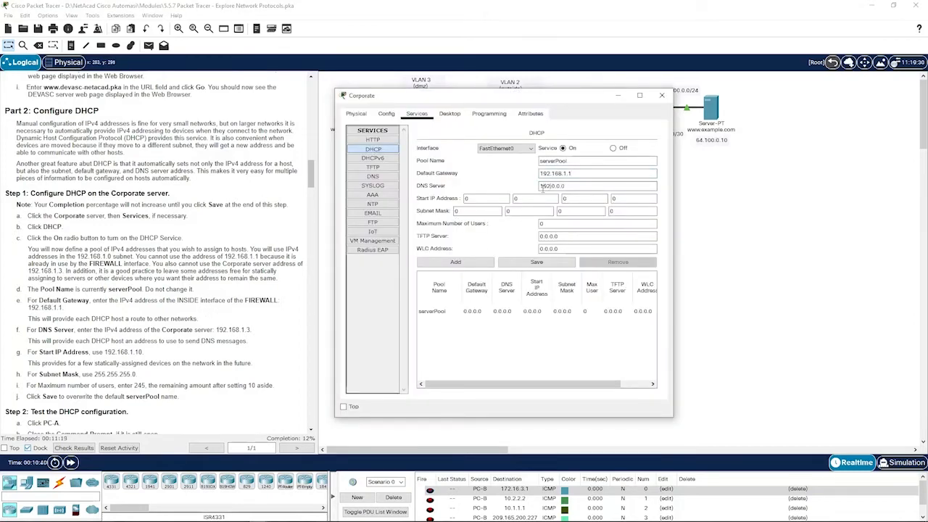
text(.168)
key(BackSpace)
text(3)
click(499, 194)
text(192)
key(period)
text(10)
key(Tab)
text(255252)
text(225)
text(5)
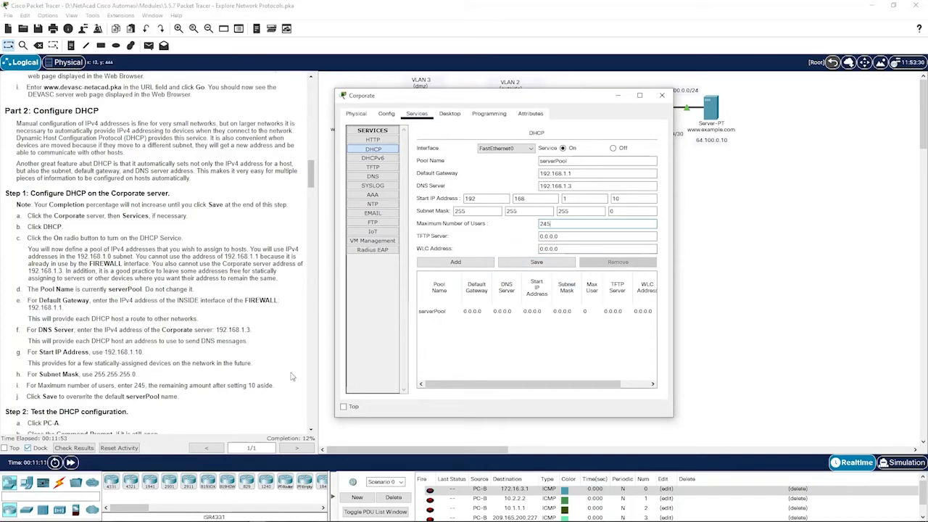
click(560, 267)
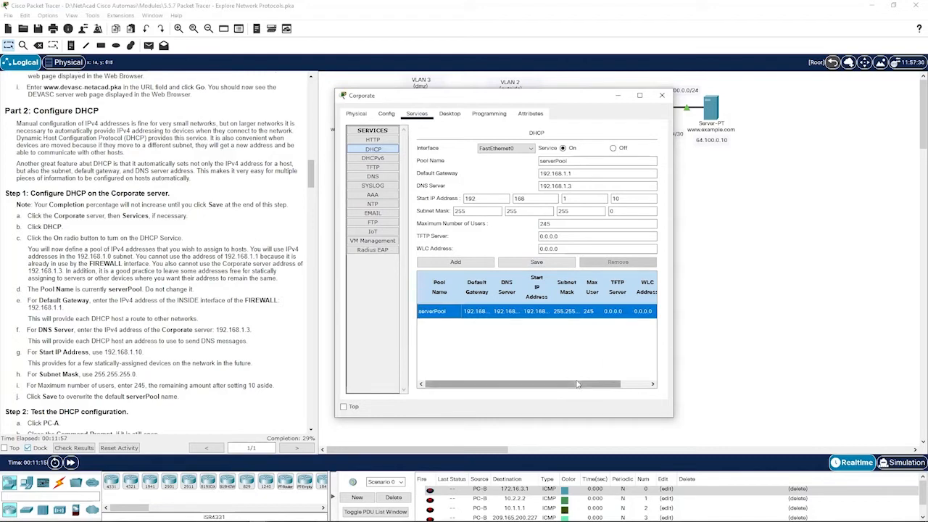
- Close the Corporate server window to return to the topology
drag(588, 383, 616, 377)
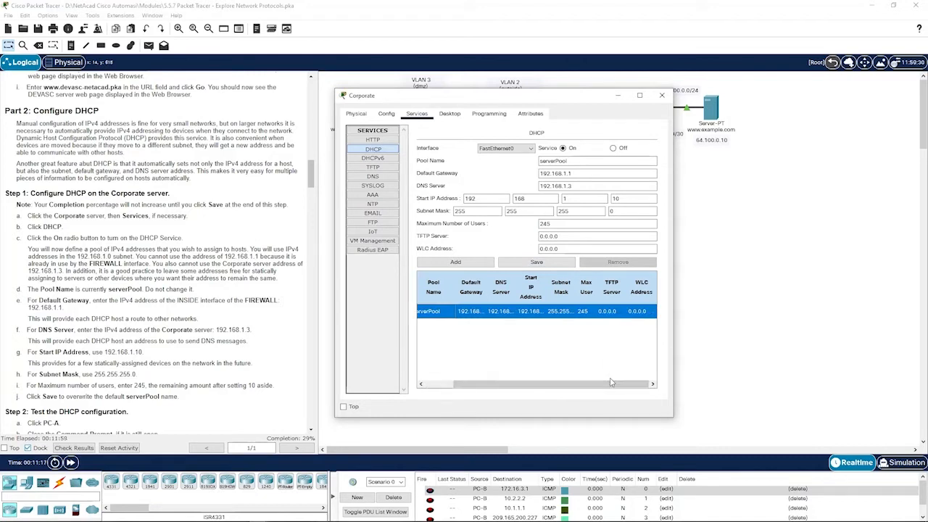
drag(546, 383, 517, 383)
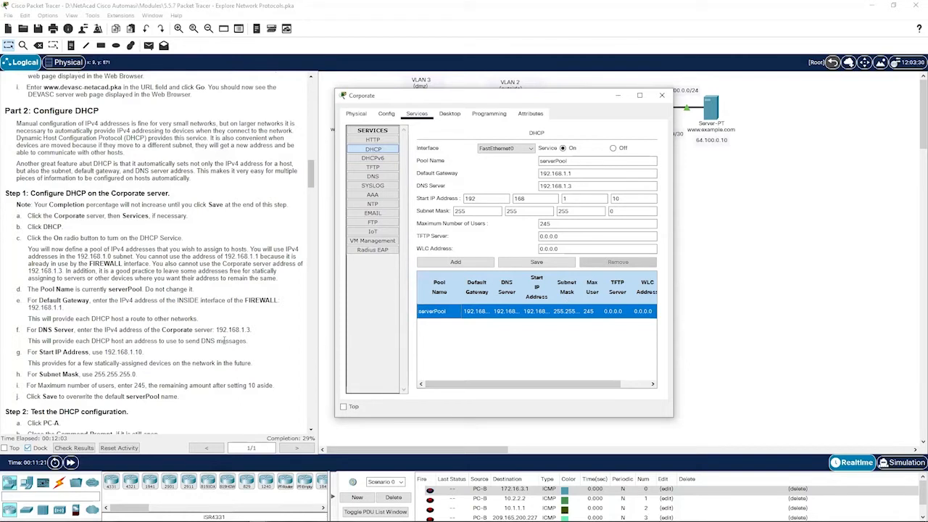
scroll(185, 328, down, 3)
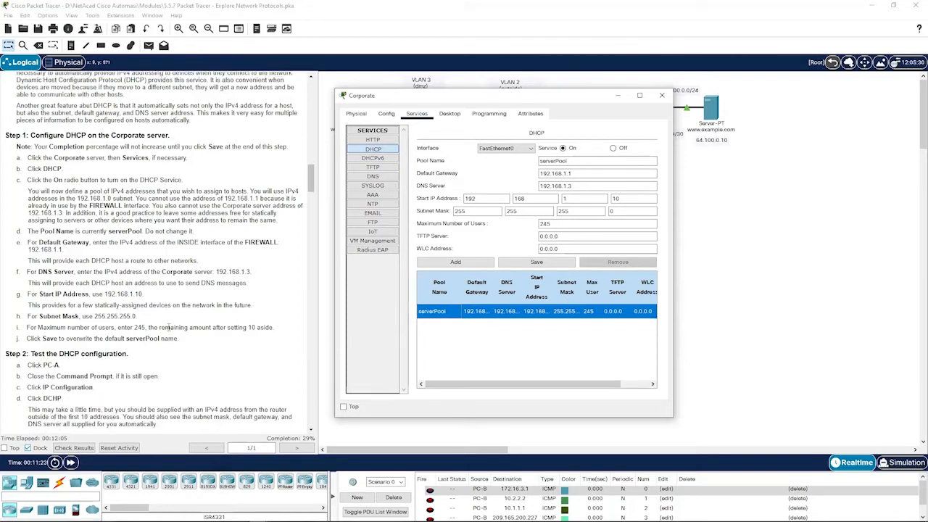
click(703, 285)
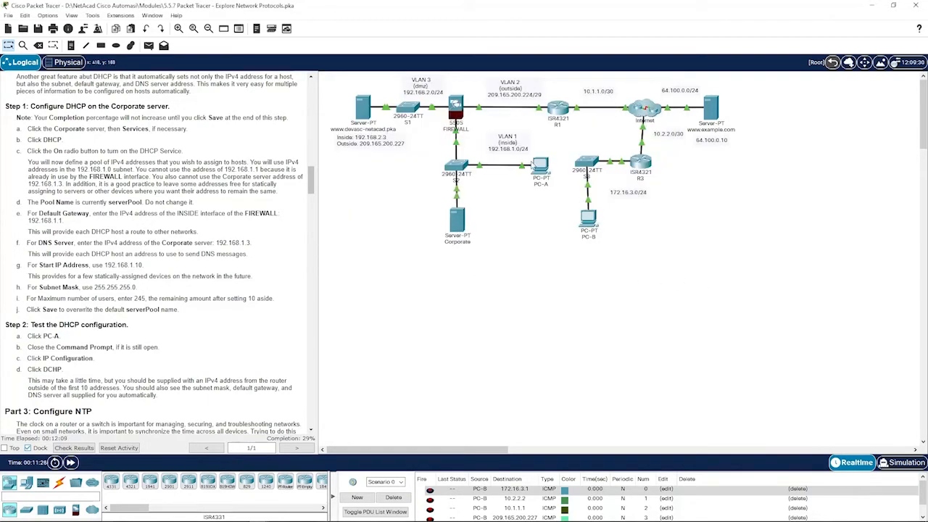
- Switch PC-A's IP Configuration to DHCP so it receives 192.168.1.10, then close its window
click(540, 166)
click(678, 138)
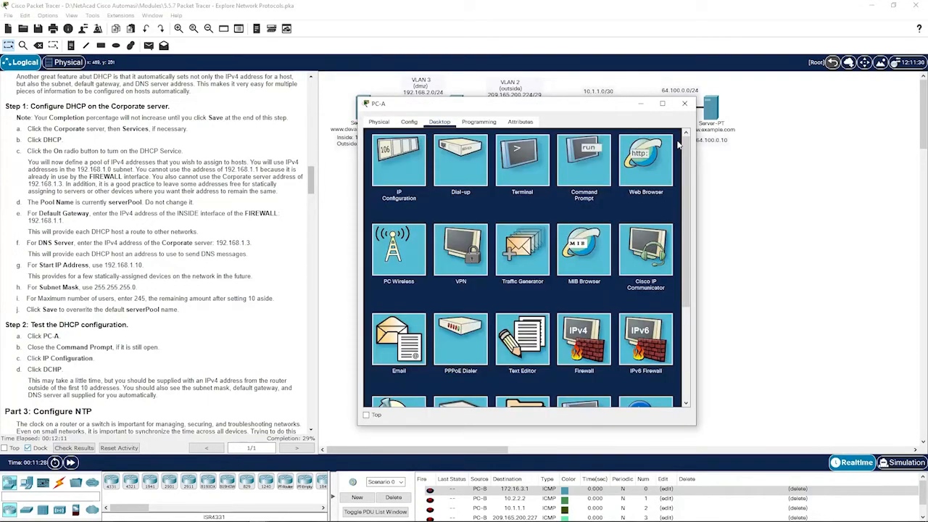
click(419, 173)
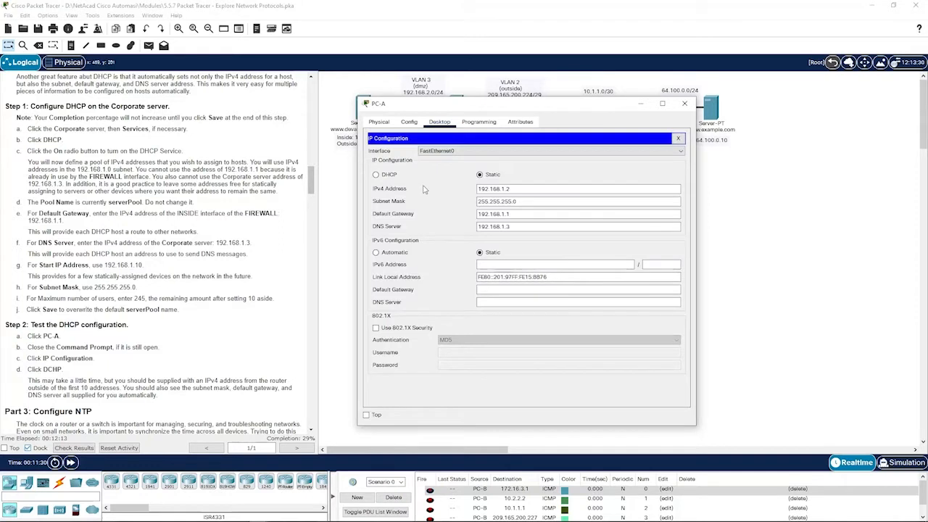
click(381, 177)
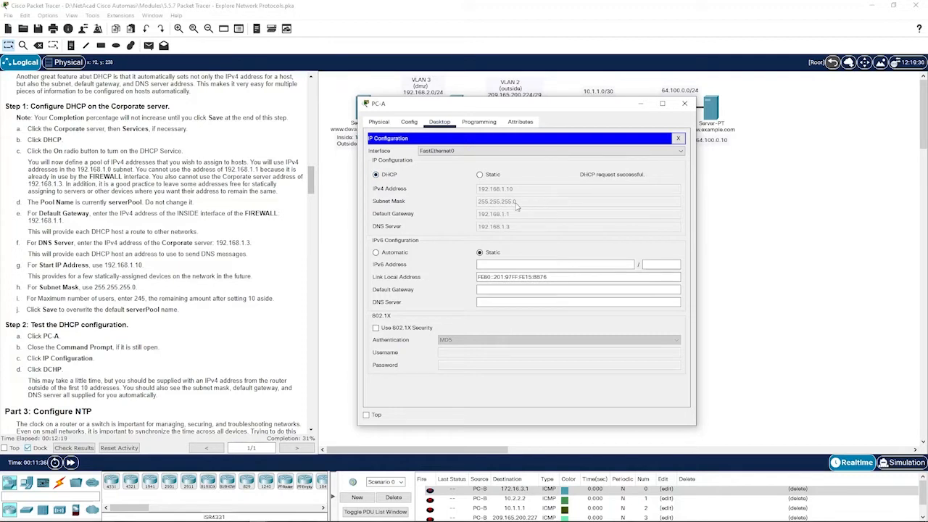
scroll(258, 296, down, 1)
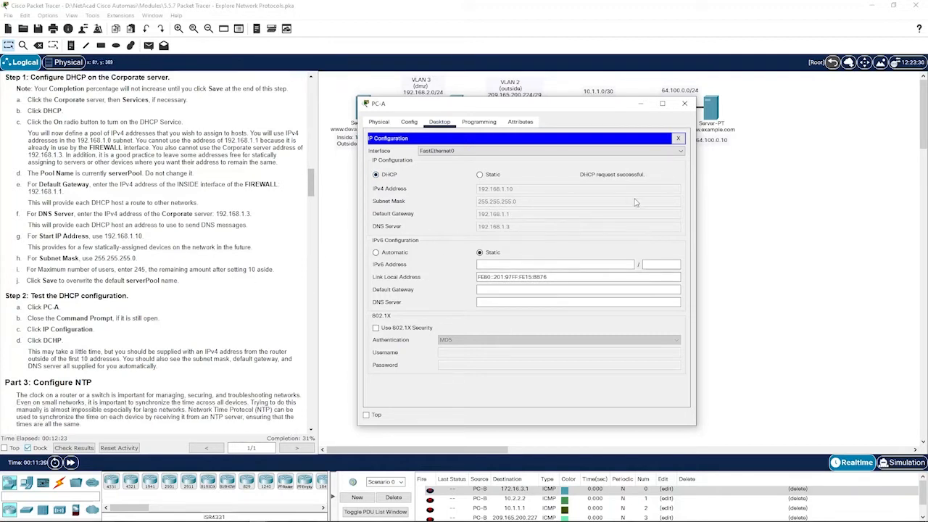
scroll(217, 254, down, 2)
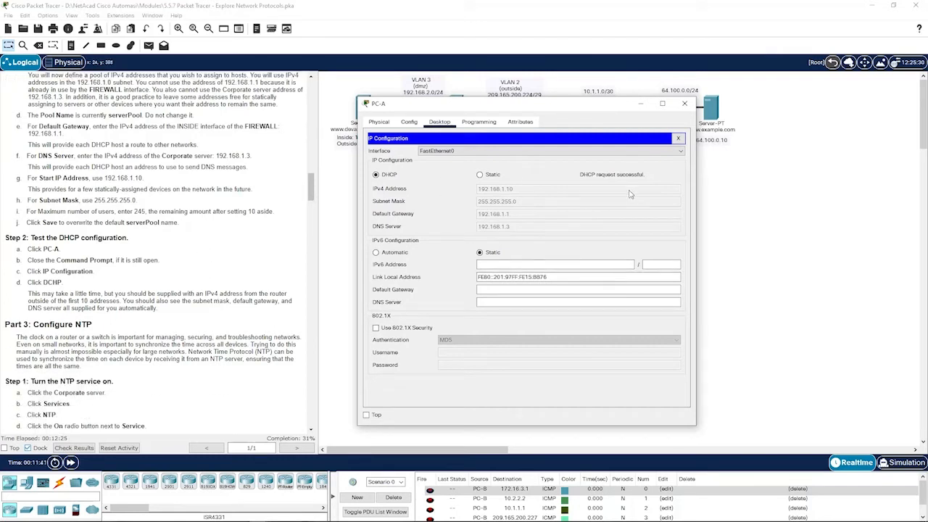
click(685, 103)
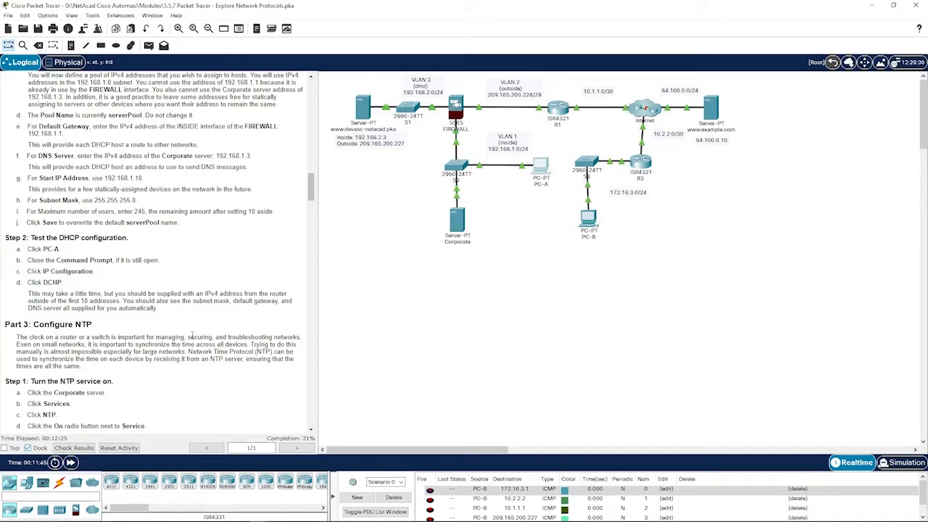
scroll(192, 336, down, 2)
scroll(57, 258, down, 1)
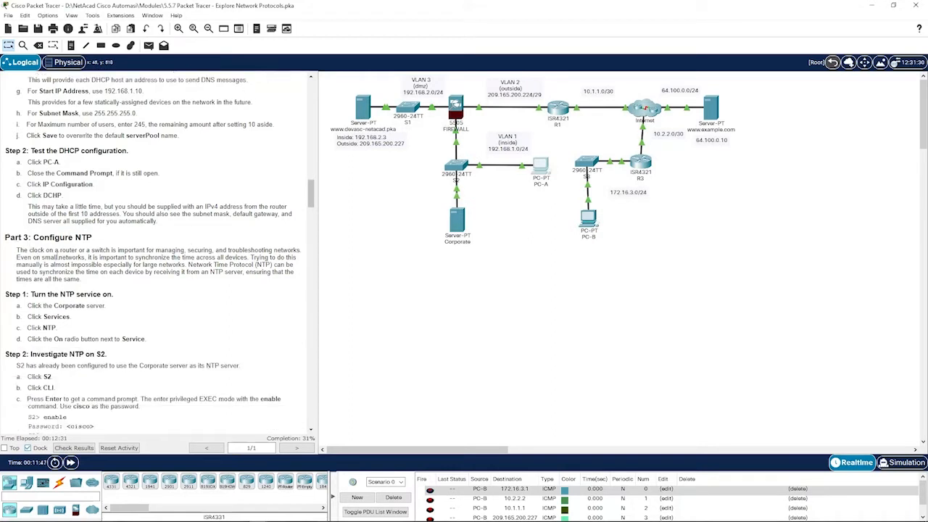
drag(7, 237, 105, 238)
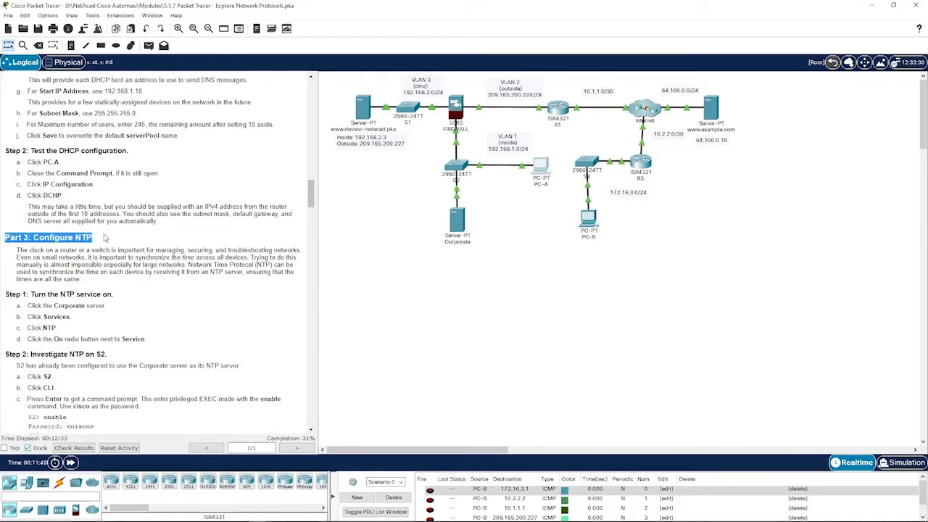
click(105, 238)
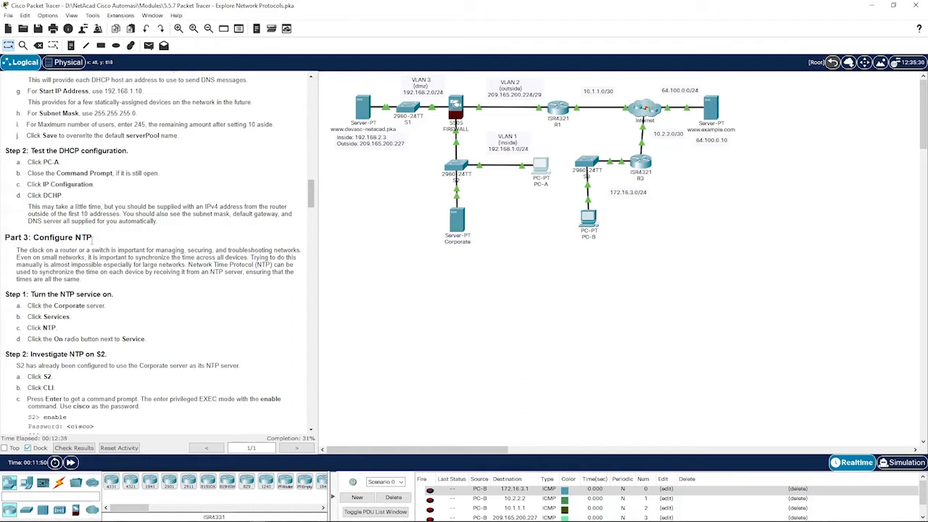
scroll(27, 246, down, 1)
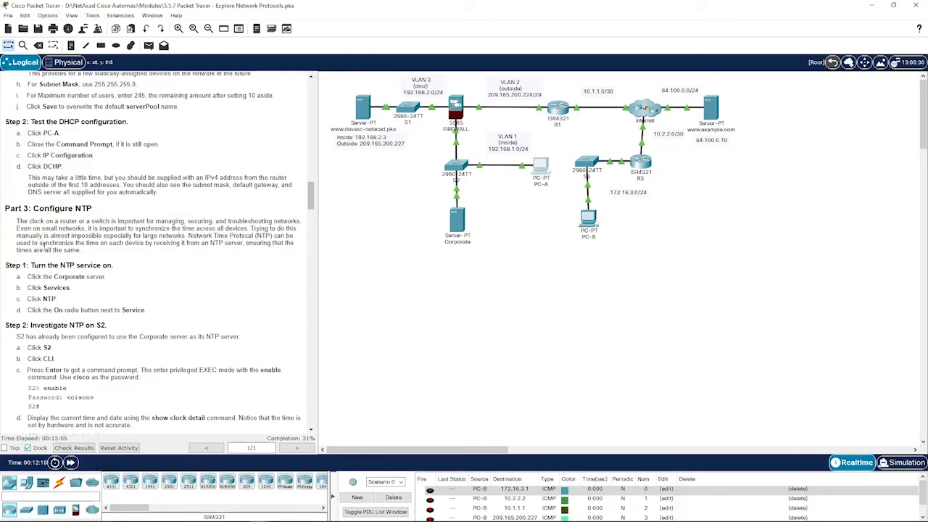
- Turn the Corporate server's NTP service On under Services > NTP and close its window
click(456, 227)
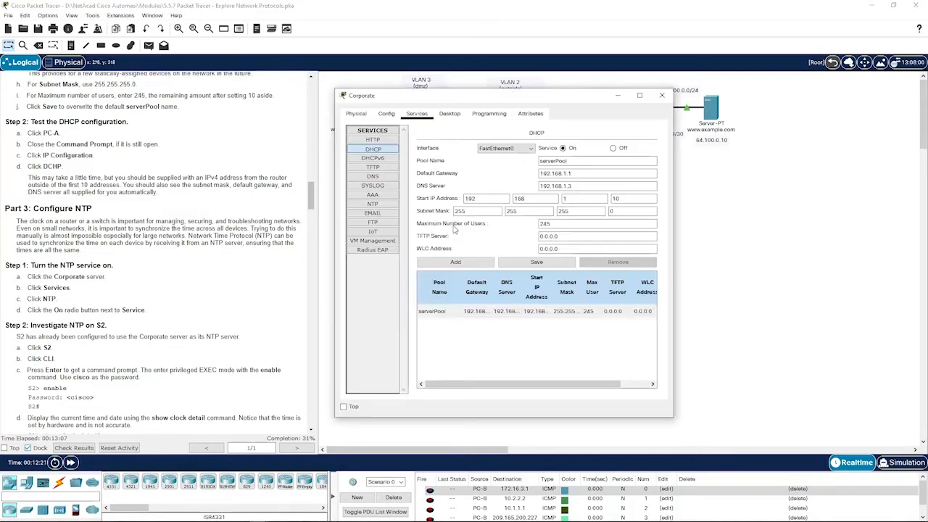
click(377, 205)
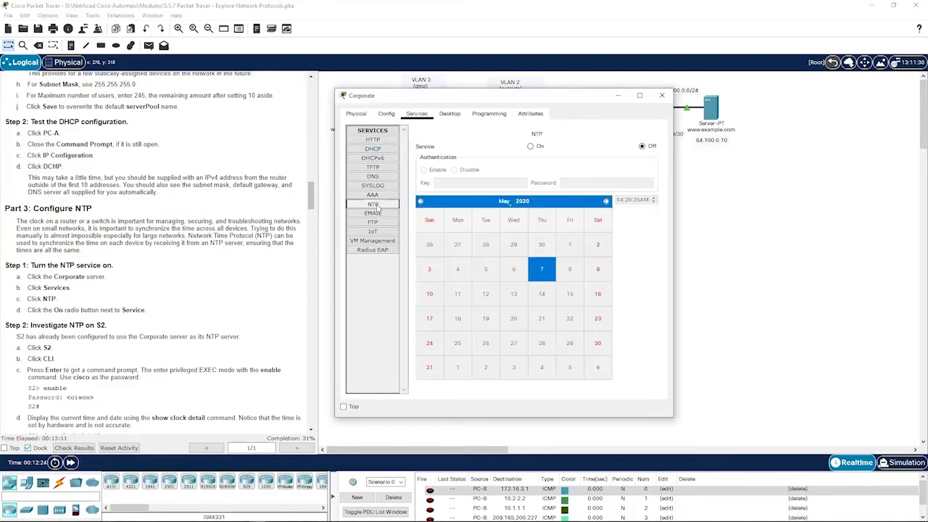
click(533, 148)
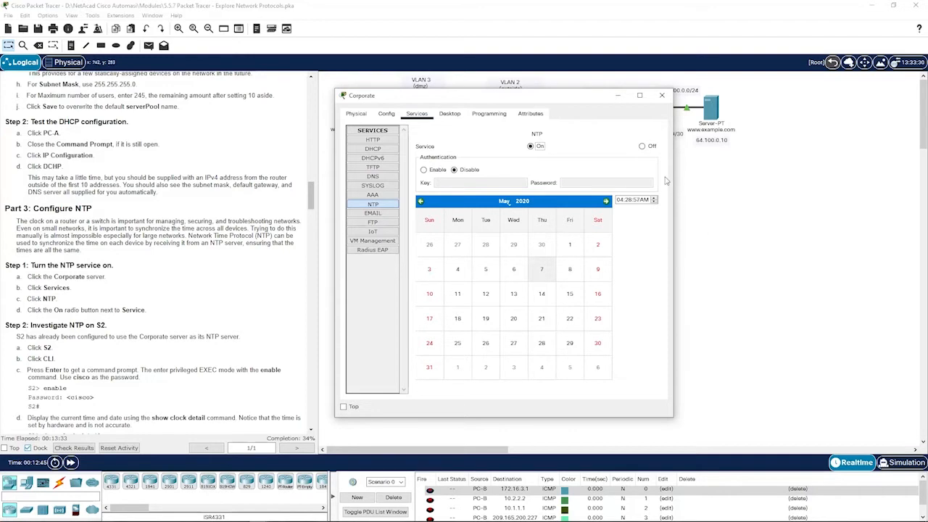
click(721, 223)
scroll(85, 305, down, 2)
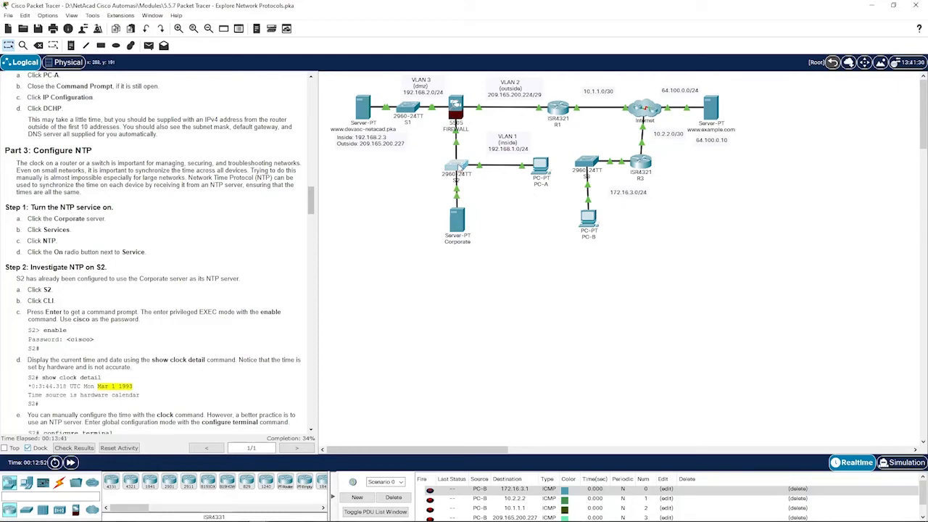
- In S2's CLI enter enable mode with its password and run show clock detail (Mar 1 1993)
click(456, 166)
click(372, 114)
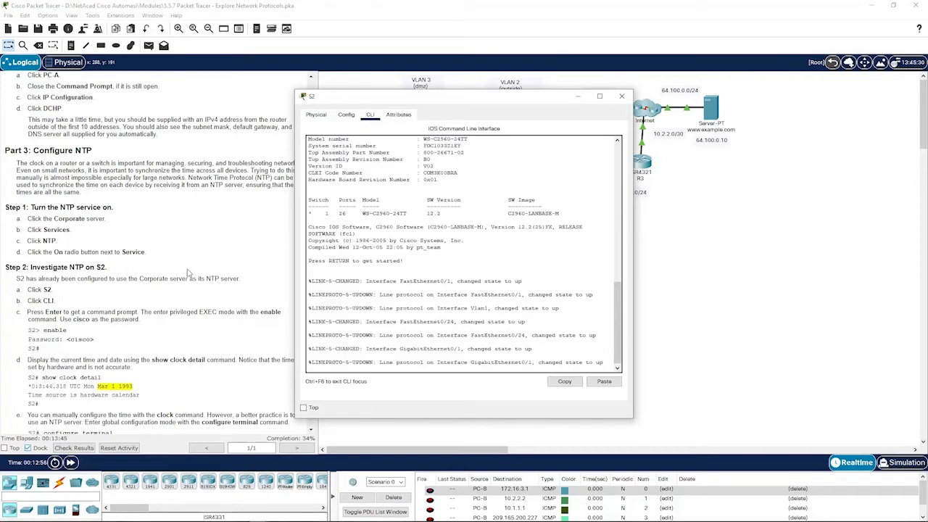
click(582, 331)
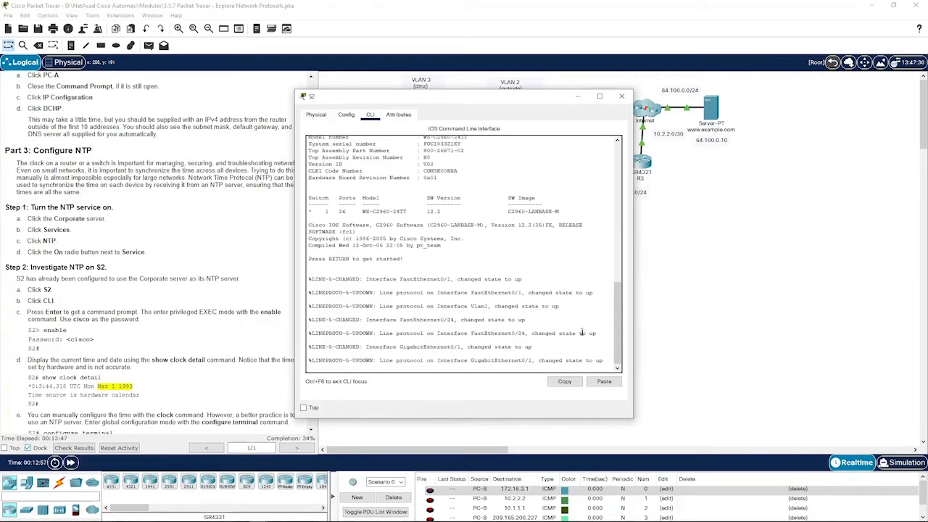
key(Return)
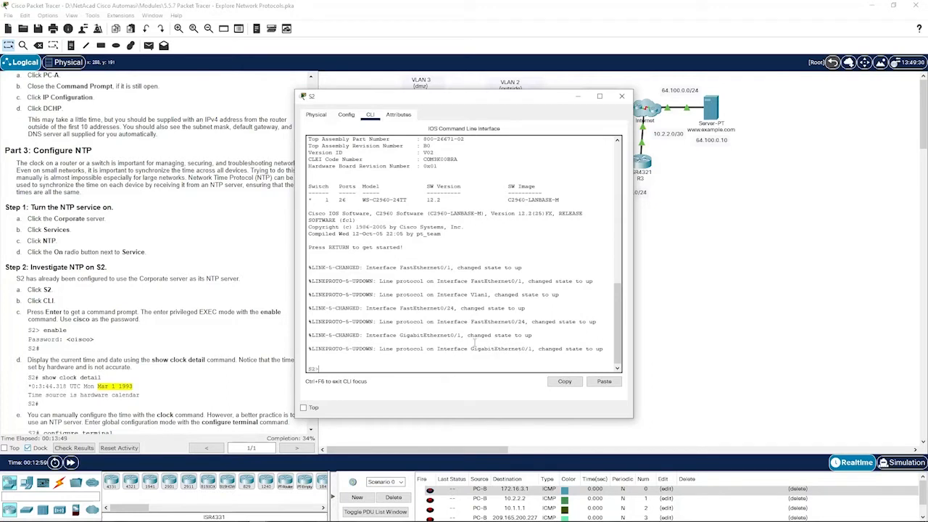
text(enable)
key(Return)
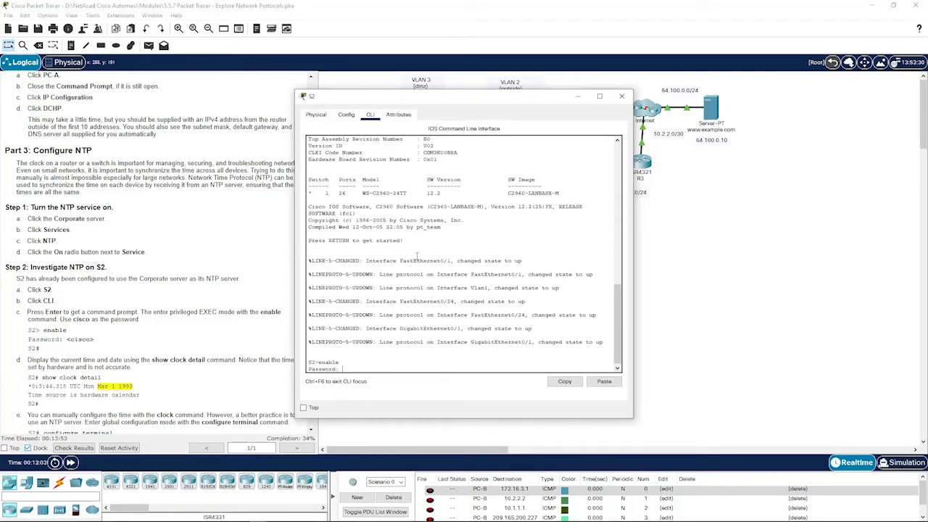
drag(467, 101, 504, 105)
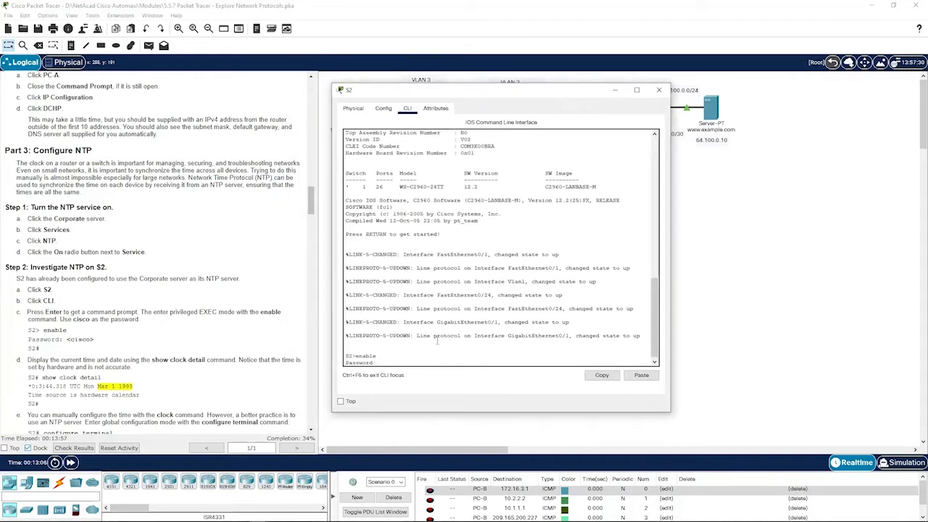
key(Return)
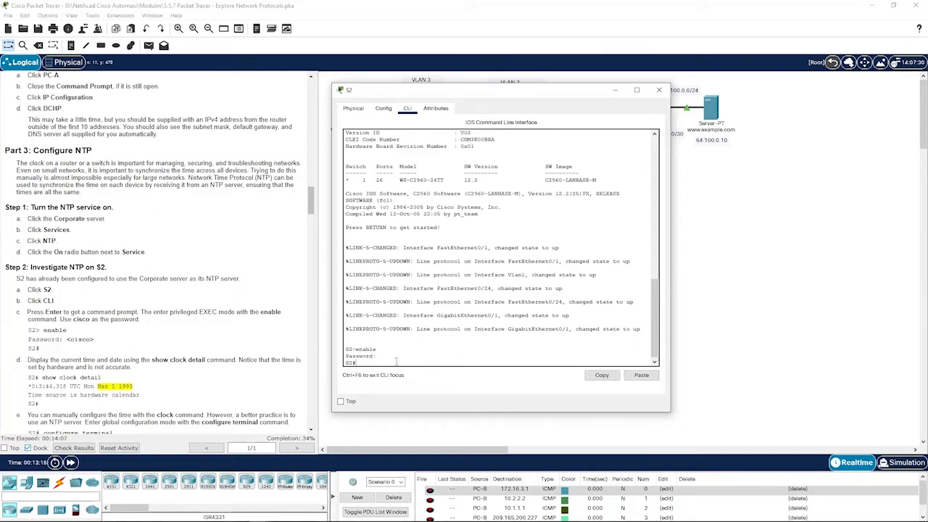
scroll(92, 348, down, 2)
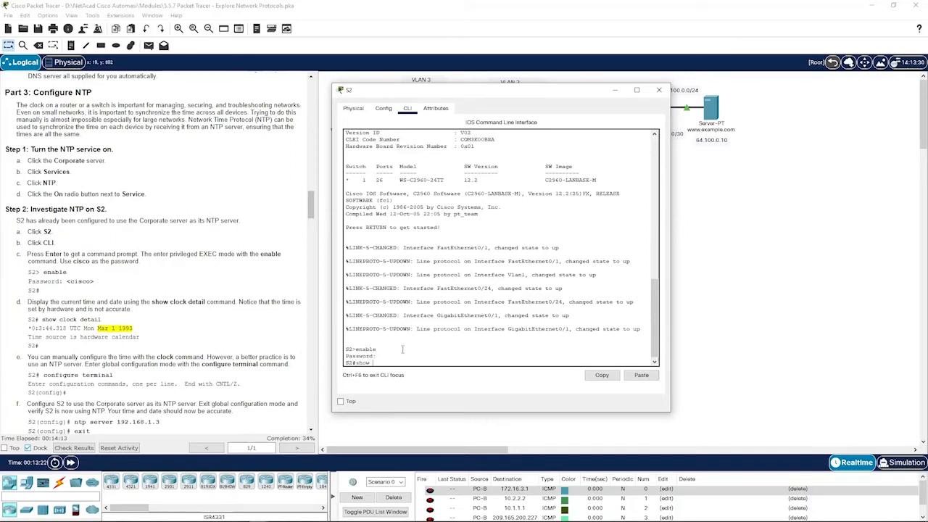
text(detail)
key(Return)
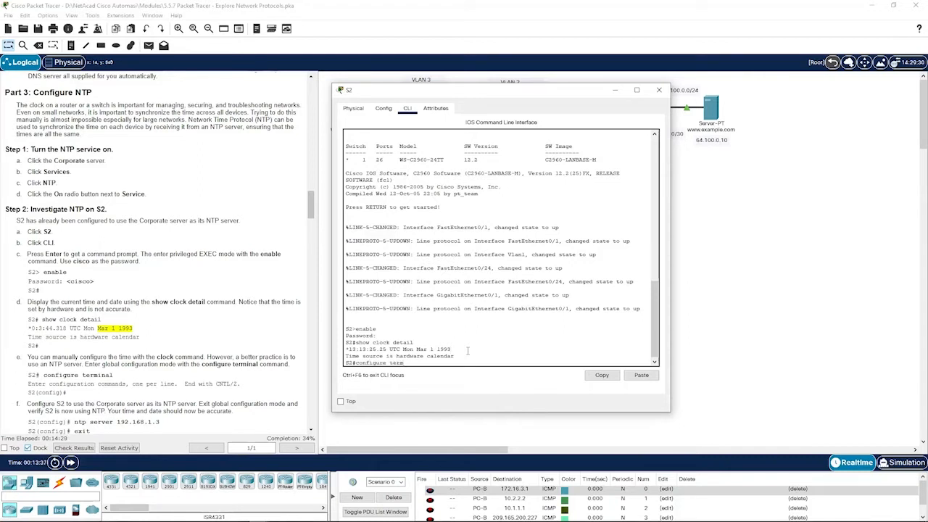
- Configure ntp server 192.168.1.3 on S2, exit config mode and recheck show clock detail
key(Return)
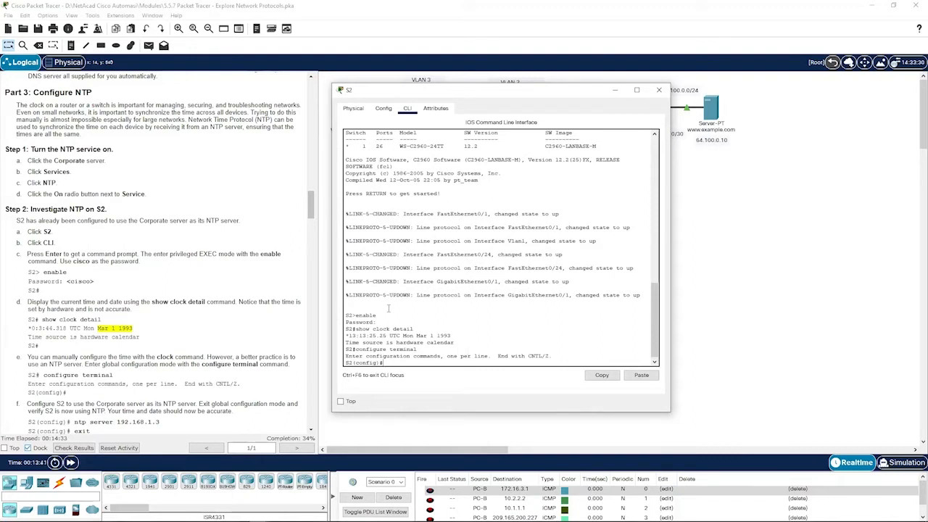
scroll(217, 303, down, 2)
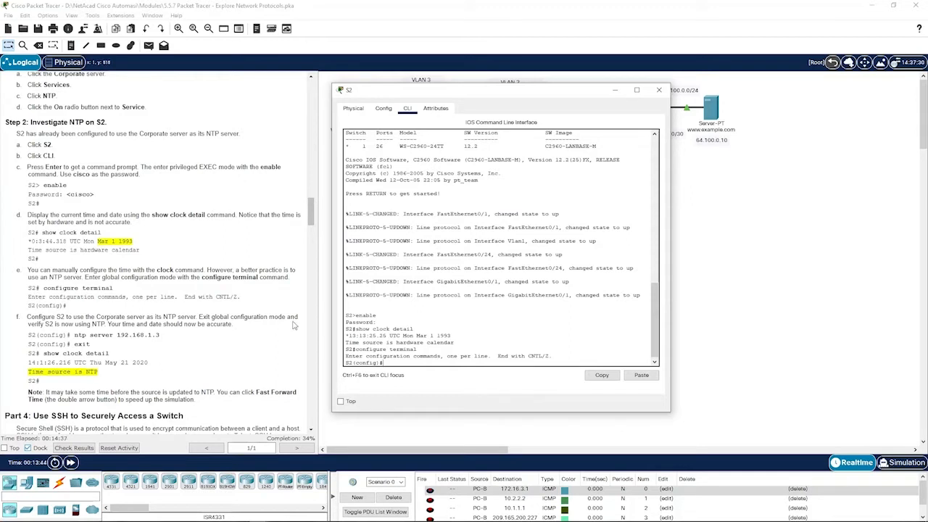
scroll(159, 316, down, 1)
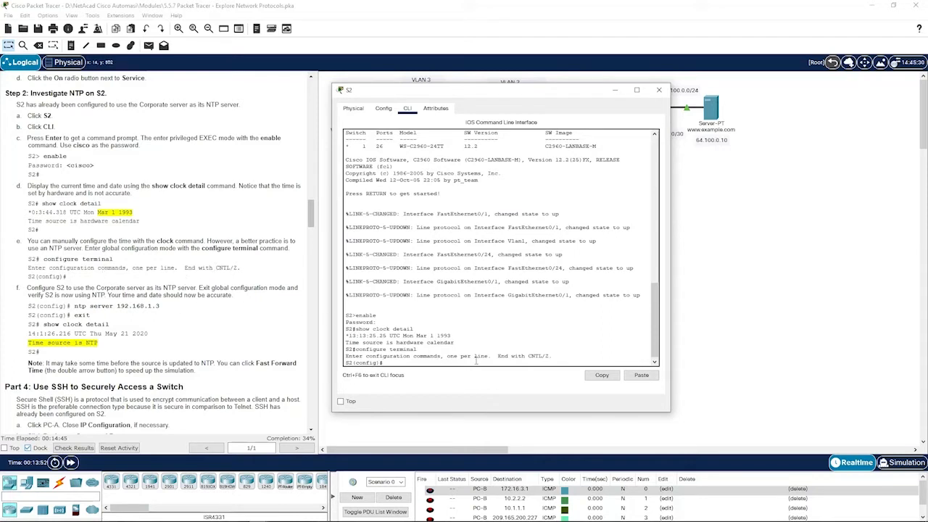
text(ntp server 192.168.1.3)
key(Return)
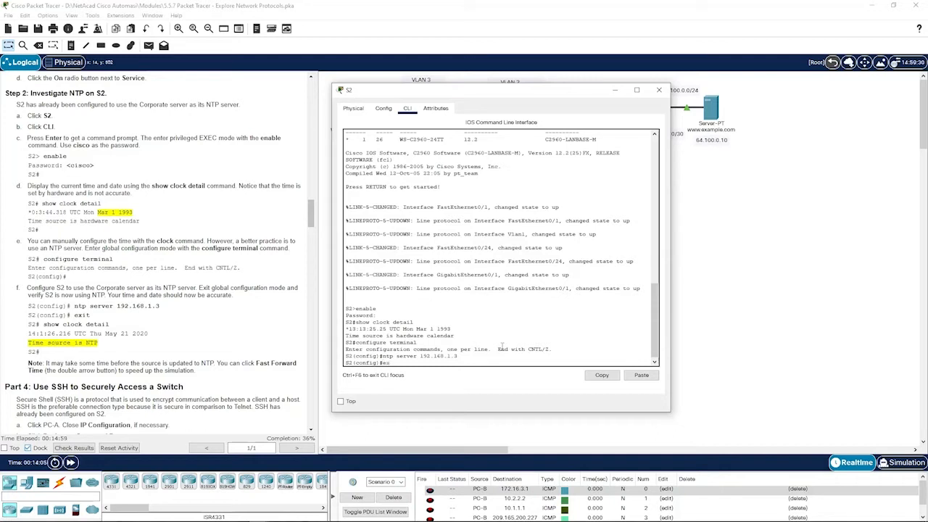
key(Return)
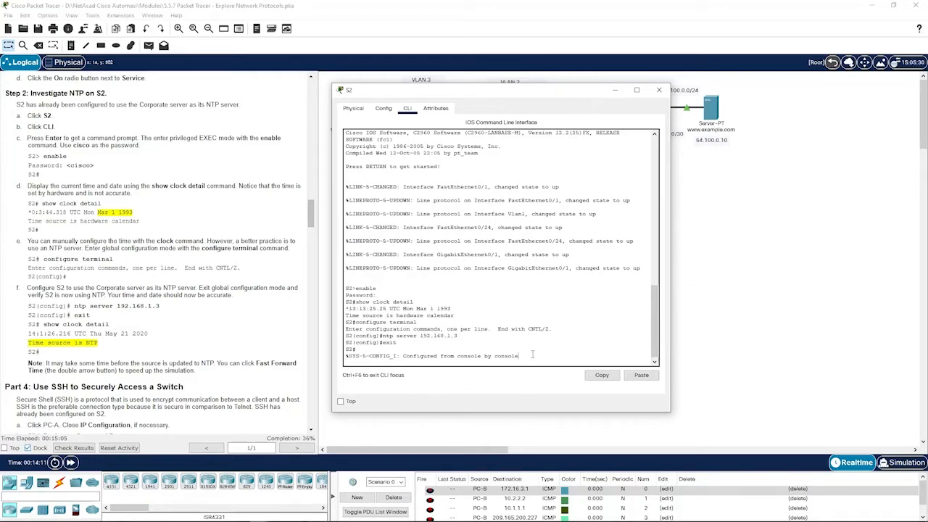
key(Return)
text(show )
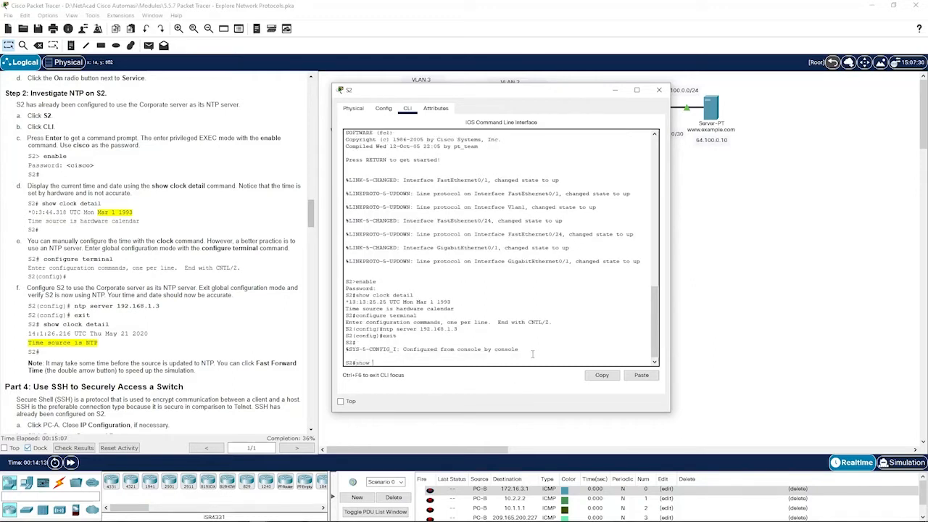
text(clock detail)
key(Return)
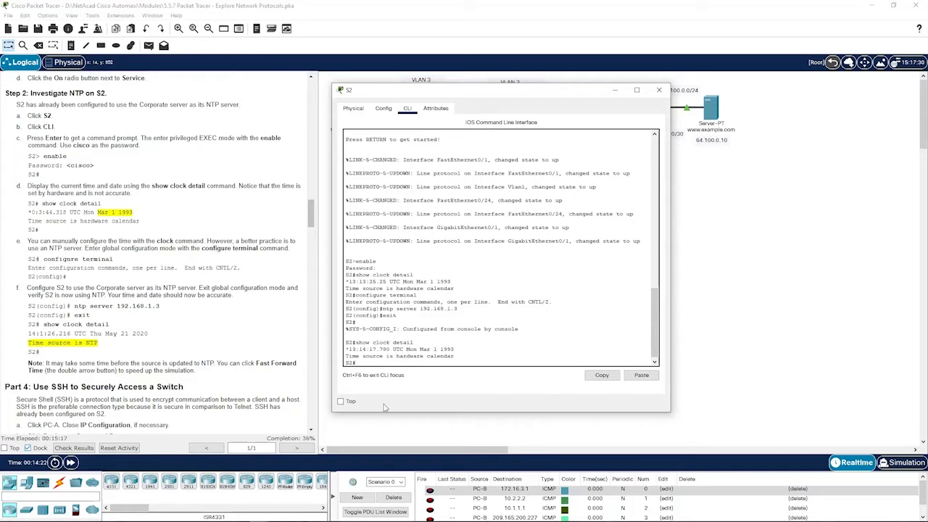
click(405, 434)
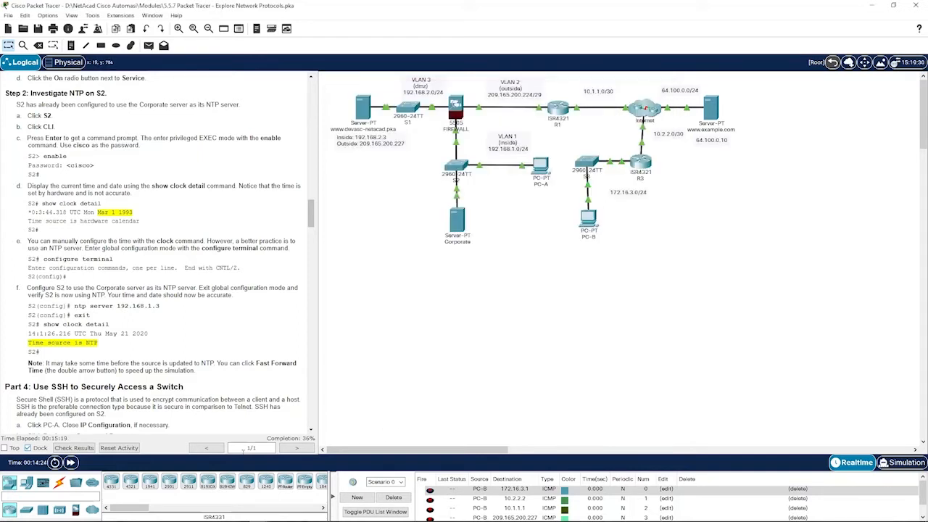
- Fast forward time twice, rerunning show clock detail on S2 after each advance
click(71, 464)
click(460, 167)
key(Up)
key(Return)
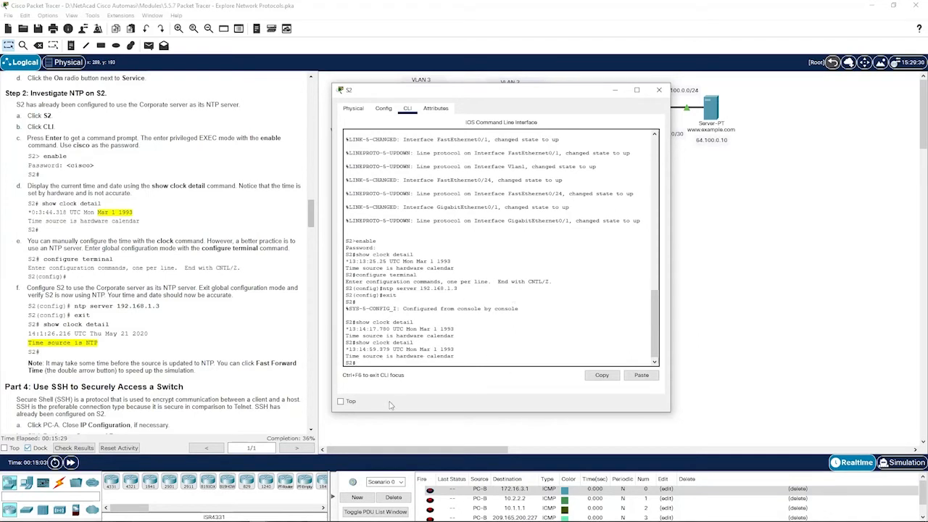
click(401, 428)
click(70, 463)
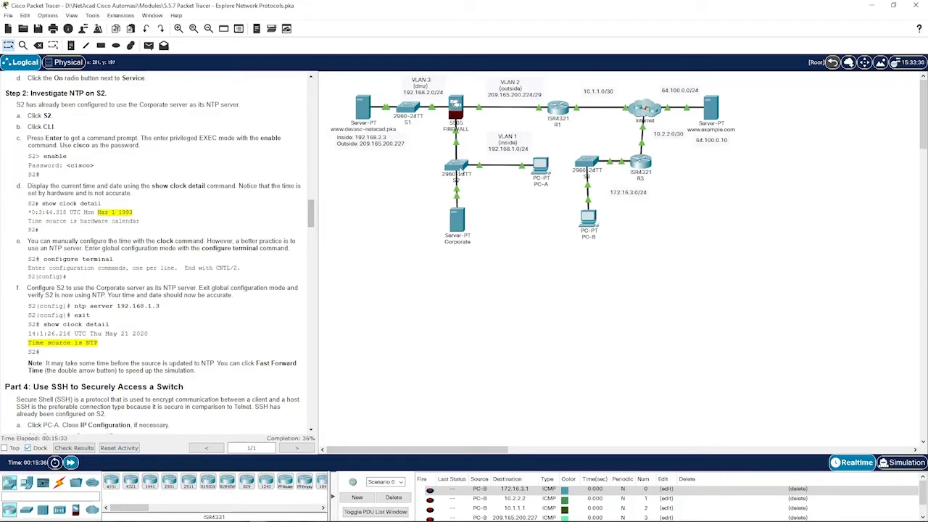
click(456, 166)
key(Up)
key(Return)
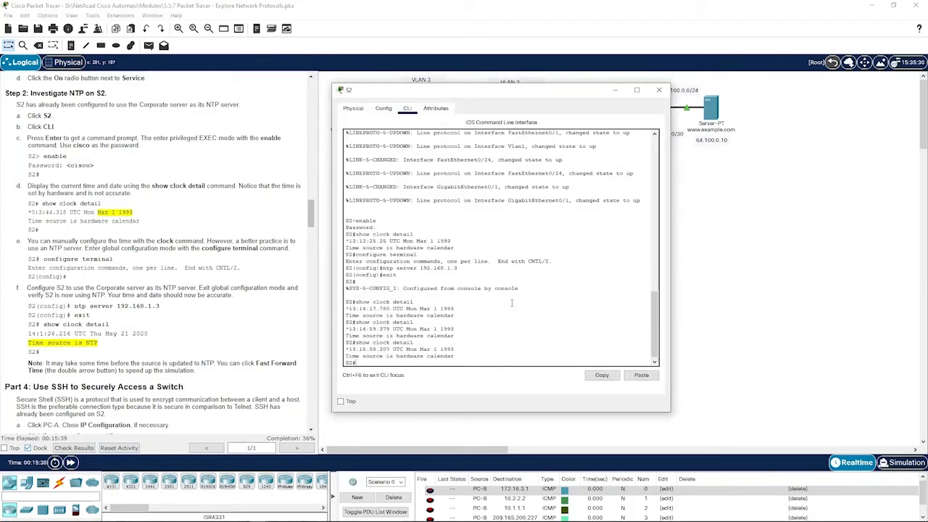
click(502, 423)
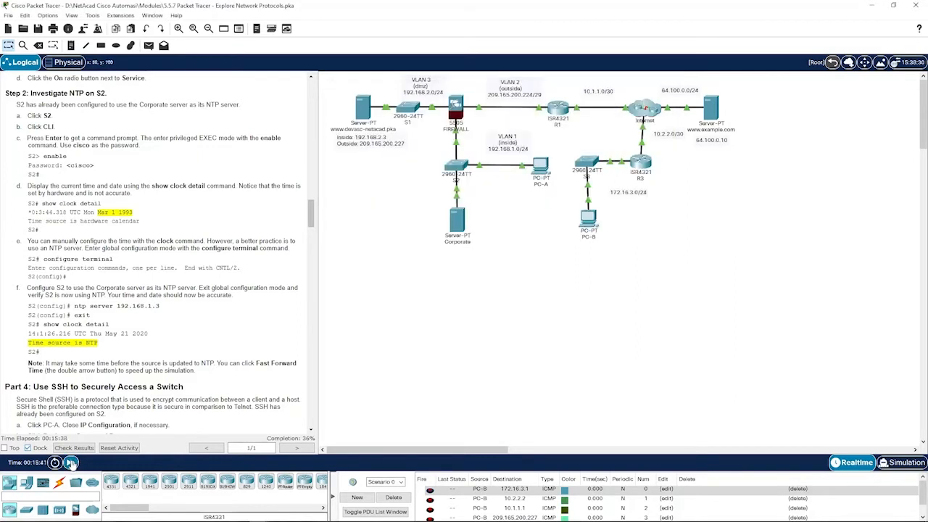
- Fast forward further until S2's clock shows NTP as time source (Thu May 7 2020), then close the console
click(71, 463)
click(74, 462)
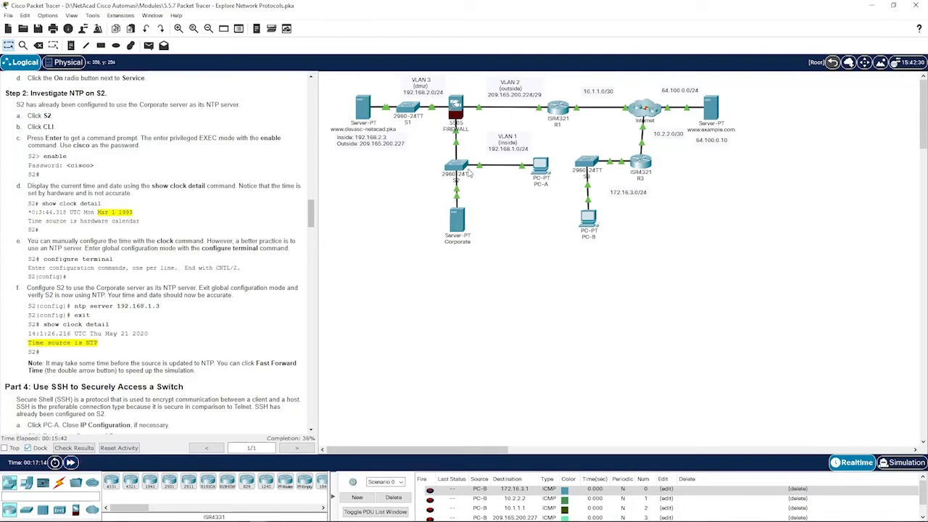
click(469, 172)
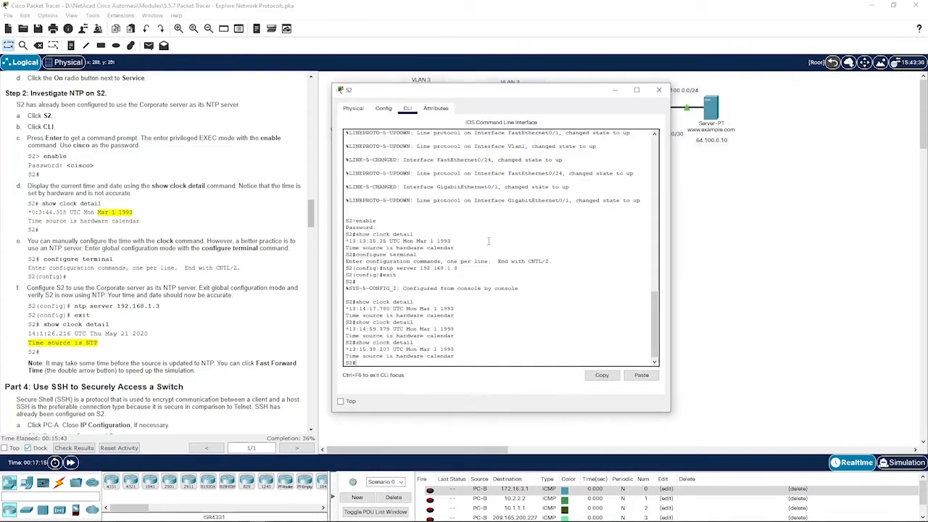
key(Up)
key(Return)
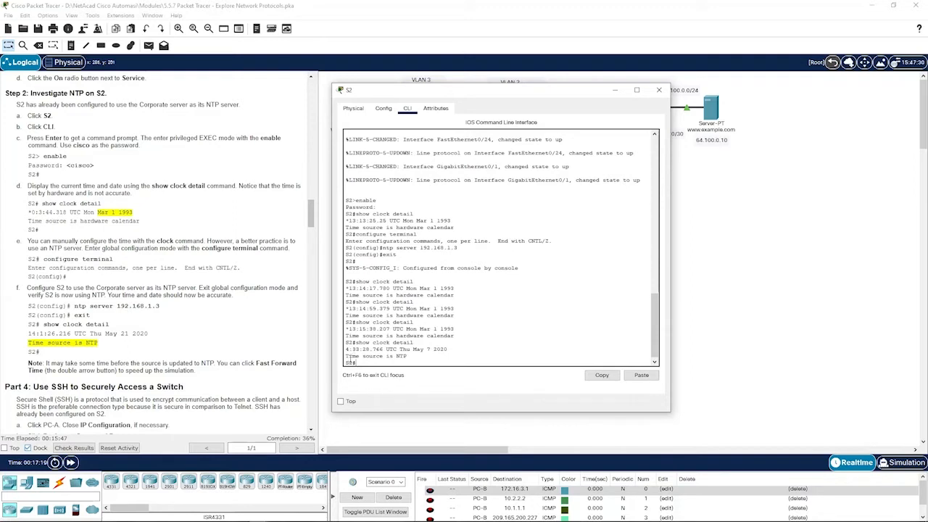
drag(347, 349, 415, 356)
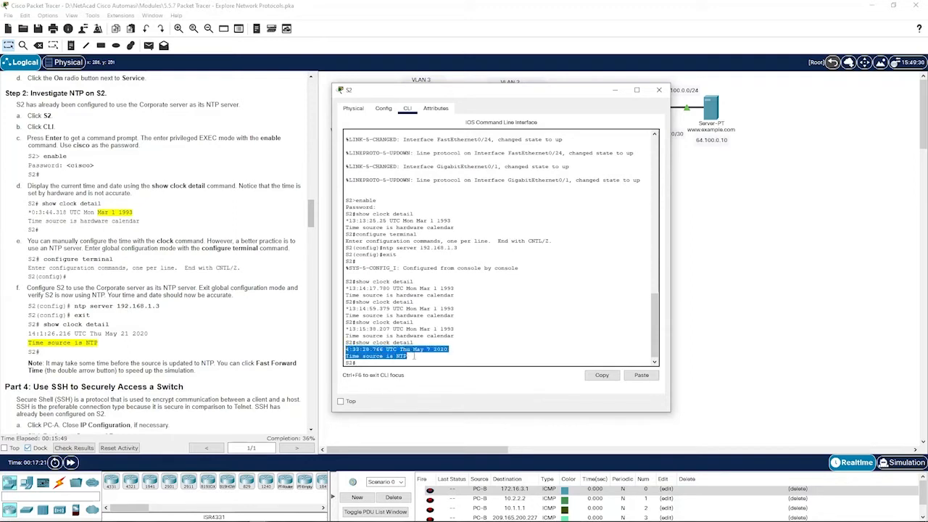
drag(346, 329, 456, 335)
click(447, 349)
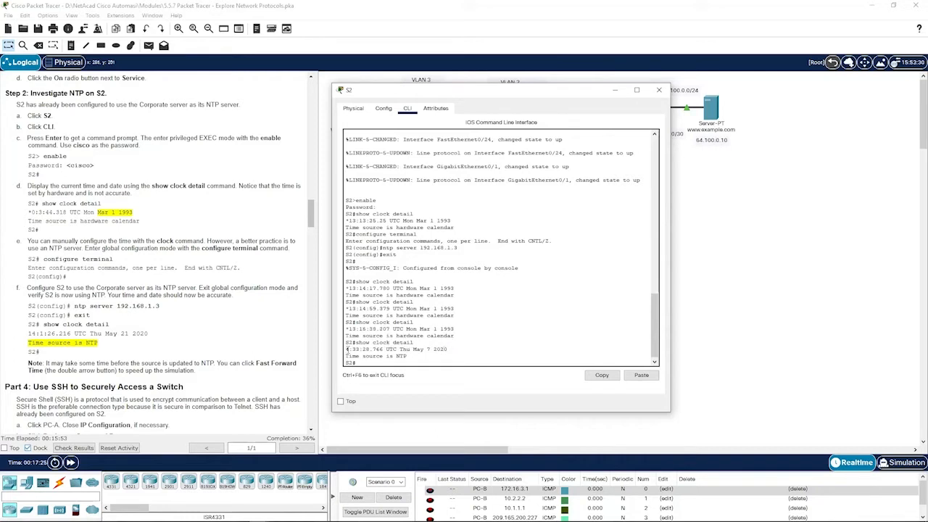
drag(347, 349, 414, 356)
click(416, 355)
click(779, 332)
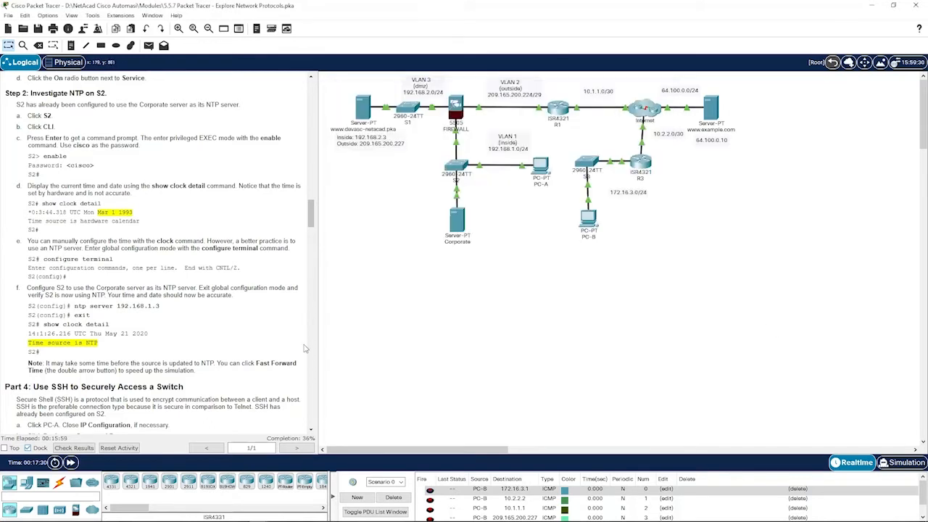
scroll(214, 285, down, 4)
- Scroll the instructions to Part 4 and open PC-A's Desktop applications
scroll(214, 283, down, 4)
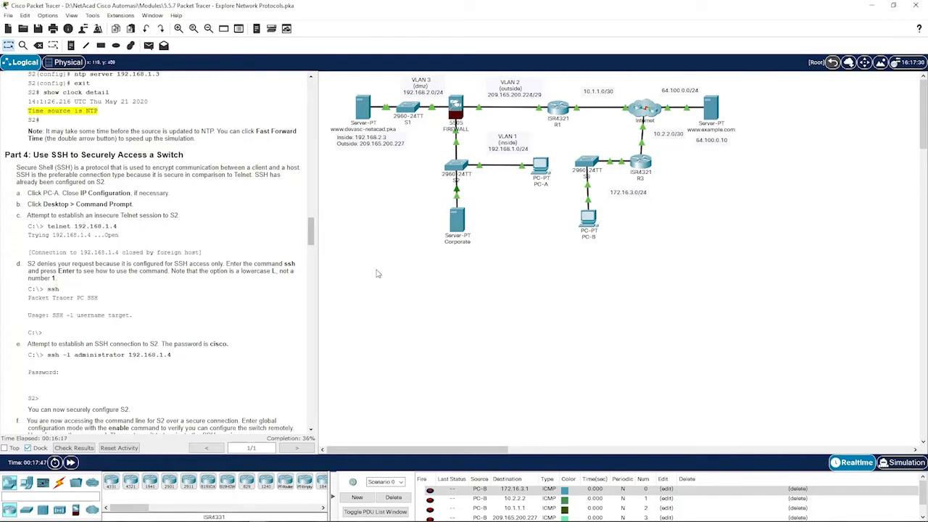
click(543, 169)
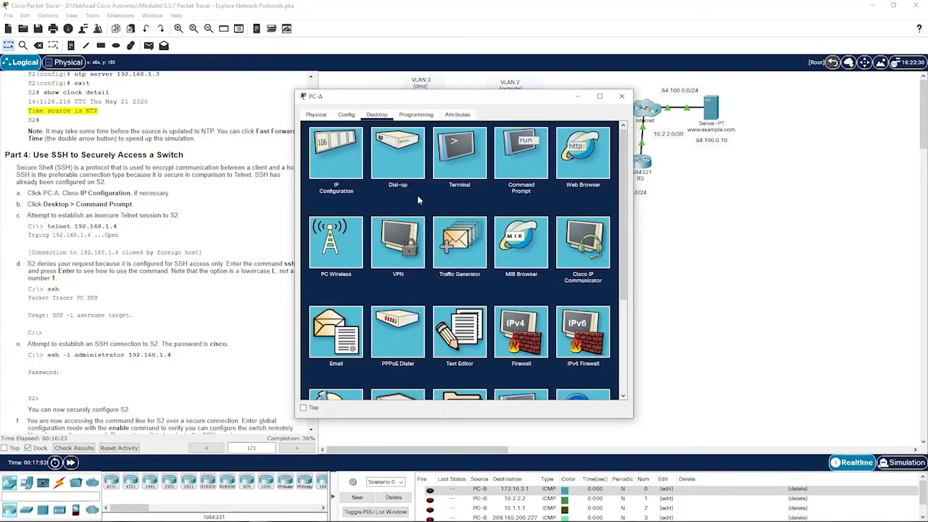
- From PC-A's Command Prompt, run telnet 192.168.1.4 and see the connection closed
click(531, 167)
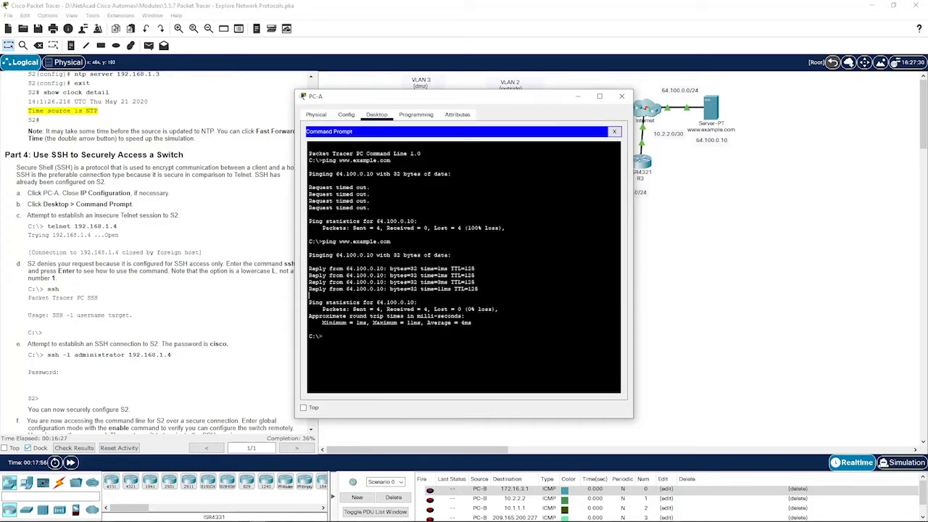
text(telnet 192.168.1.4)
key(Return)
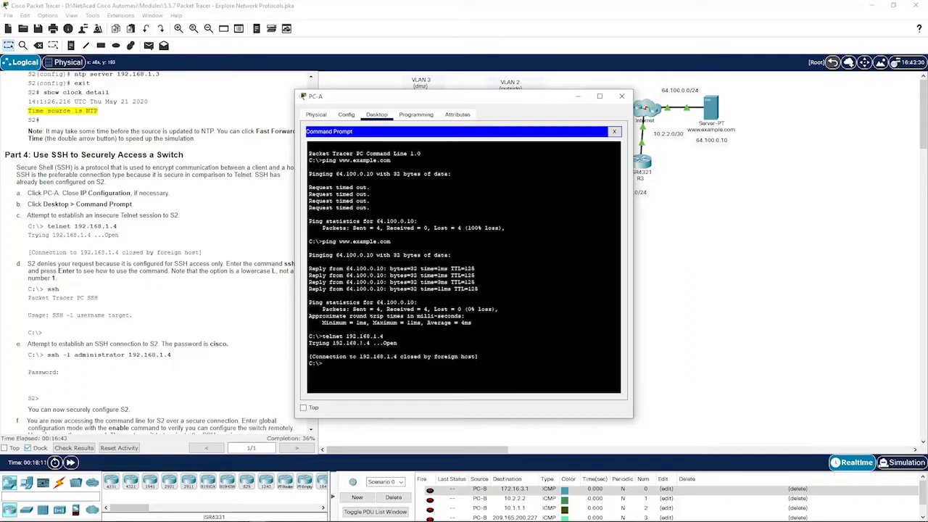
scroll(189, 335, down, 1)
drag(429, 103, 451, 107)
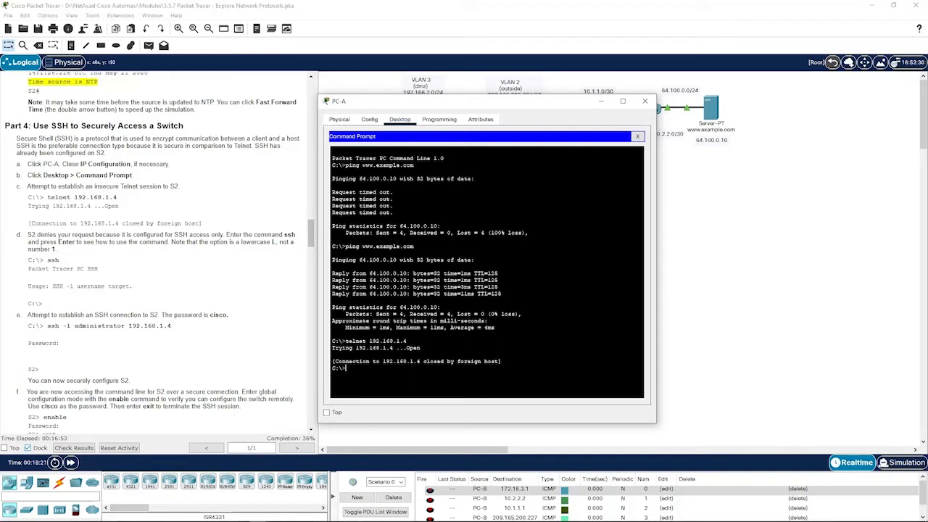
- Run ssh with no arguments to display its usage help
text(ssh)
key(Return)
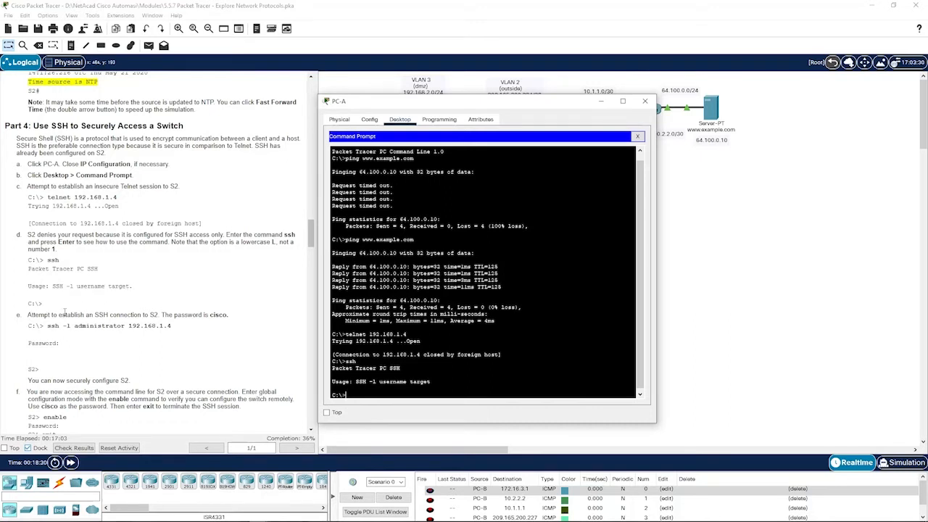
scroll(61, 315, down, 2)
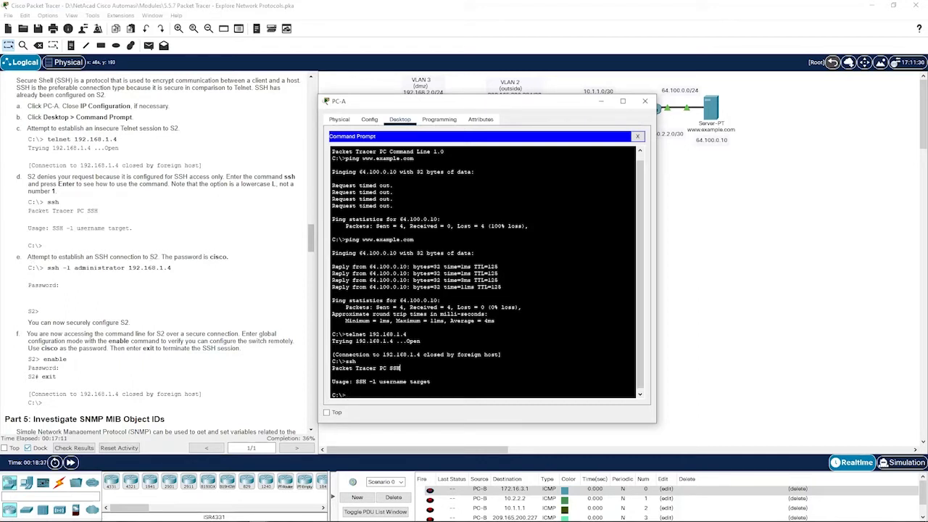
- SSH into 192.168.1.4 as administrator, log in, reach privileged S2#, then exit the session
text(ssh -l administrator 192.168.1.4)
key(Return)
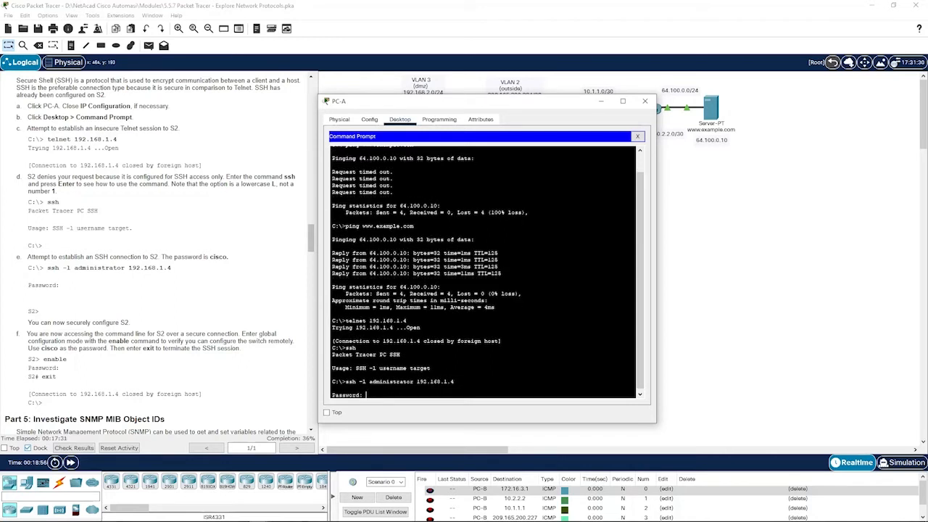
key(Return)
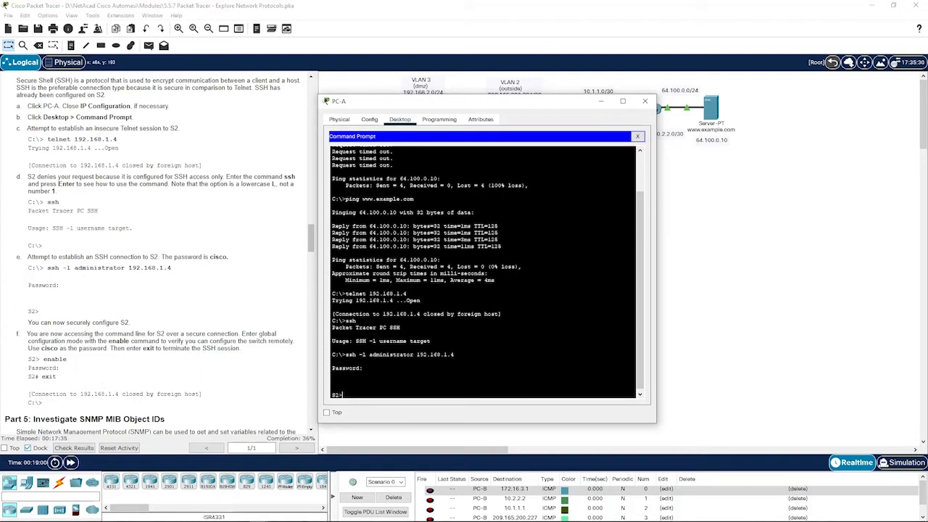
text(enable)
key(Return)
key(Return)
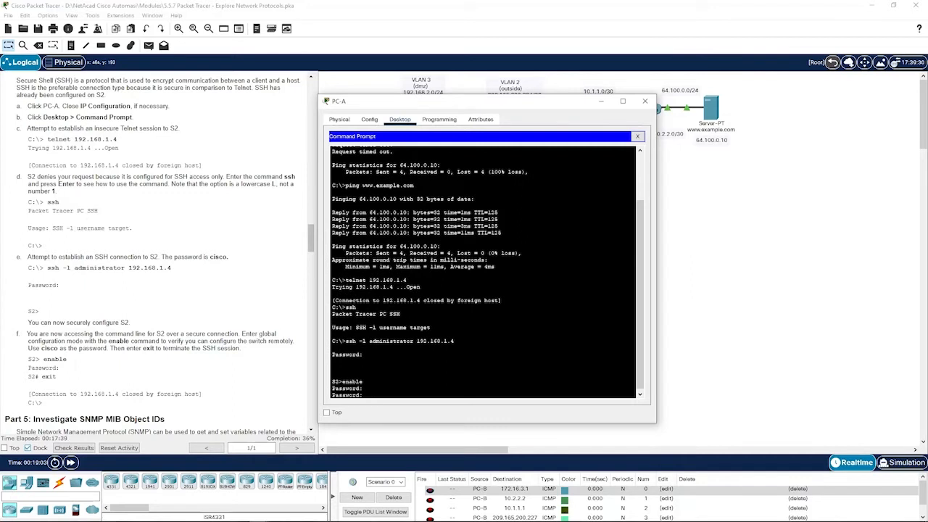
key(Return)
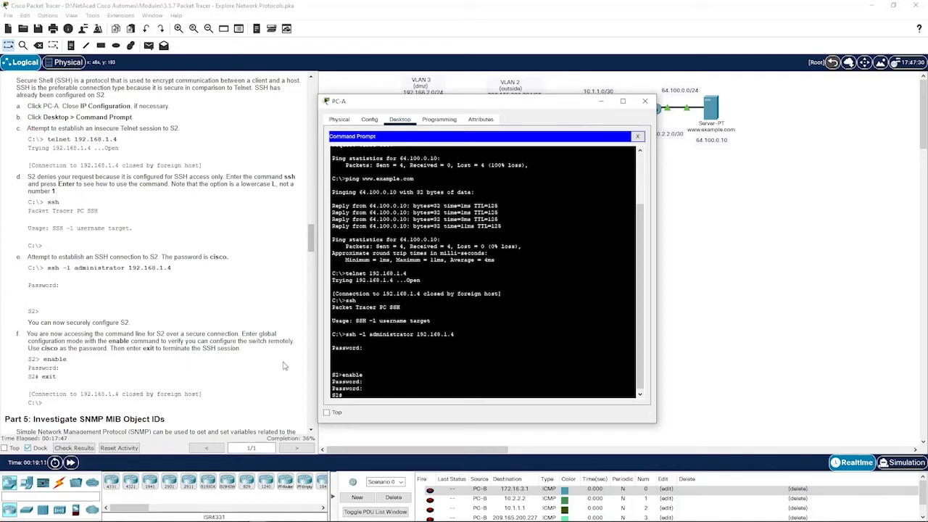
text(exit)
key(Return)
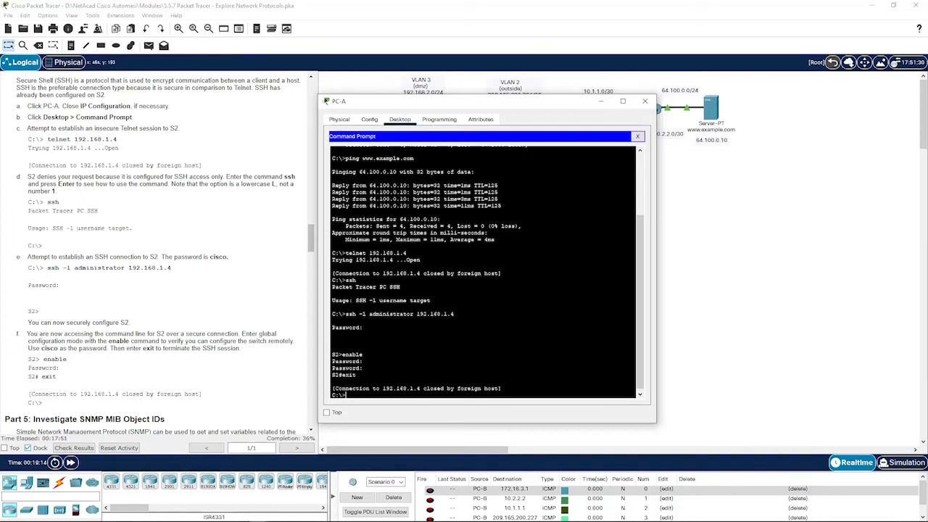
scroll(179, 368, down, 3)
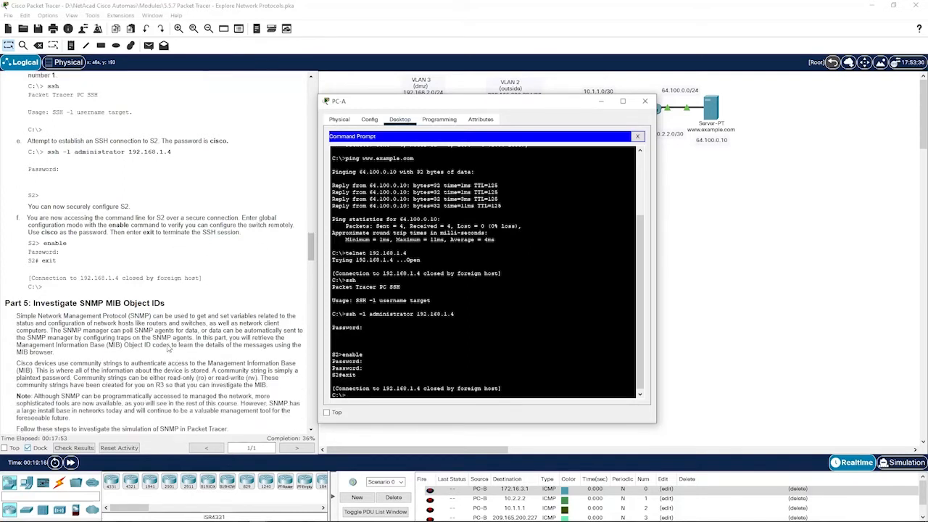
- Scroll the instructions down to Part 5: Investigate SNMP MIB Object IDs
scroll(142, 324, down, 2)
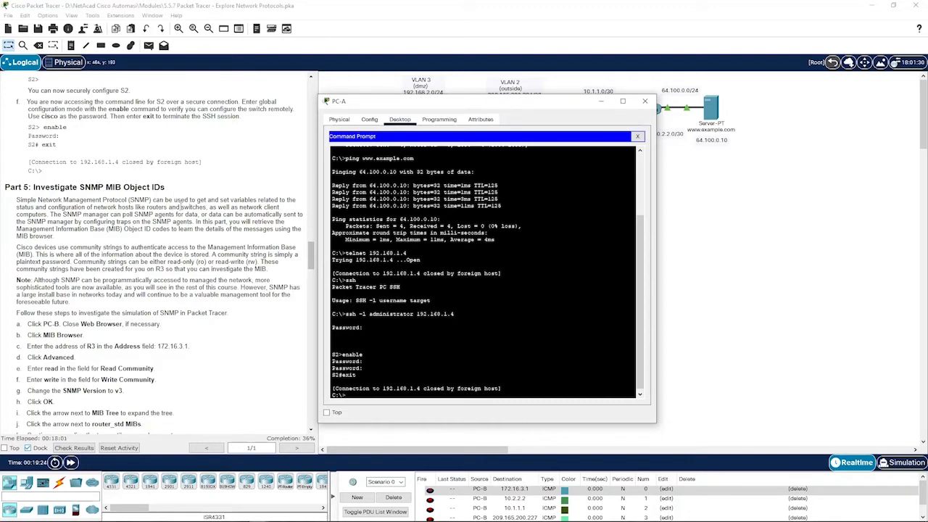
scroll(134, 200, down, 1)
scroll(47, 178, down, 1)
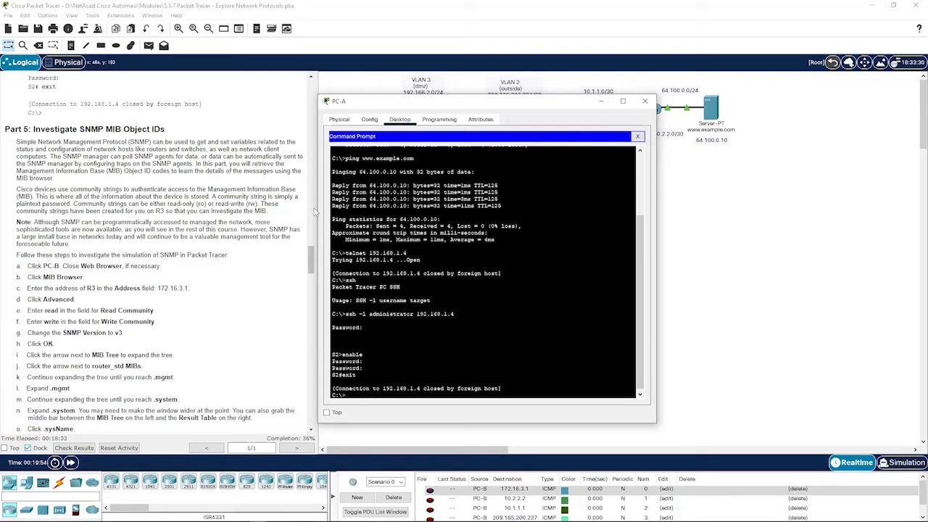
scroll(58, 288, down, 2)
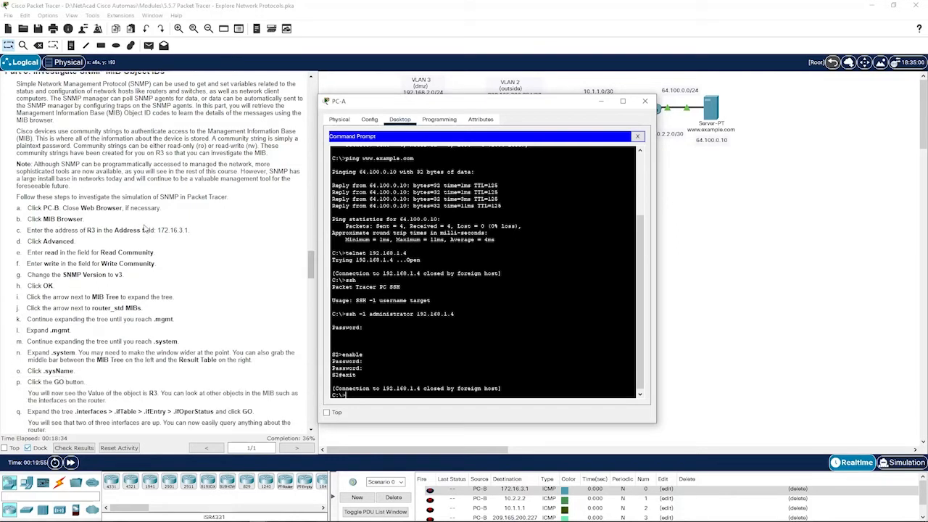
- Close PC-B's Web Browser, open its MIB Browser, and move the window aside to show the topology
click(722, 301)
click(593, 223)
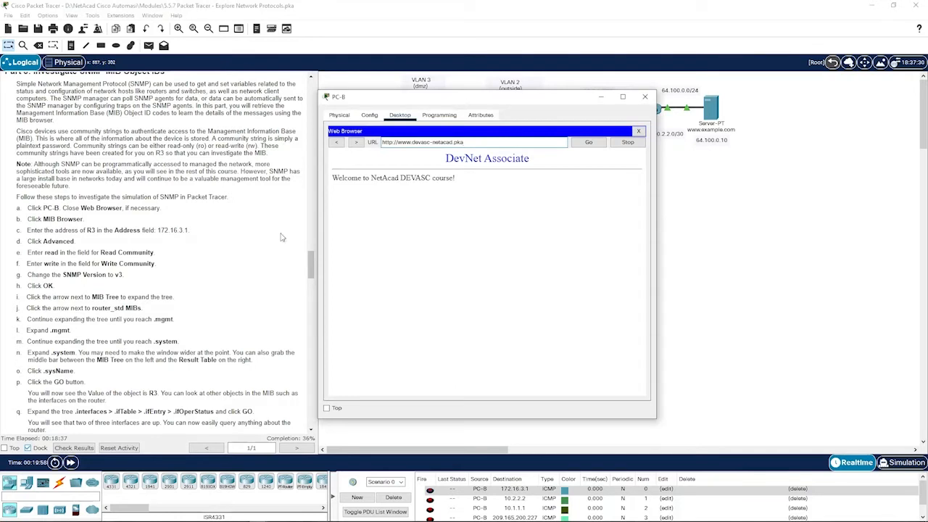
click(640, 131)
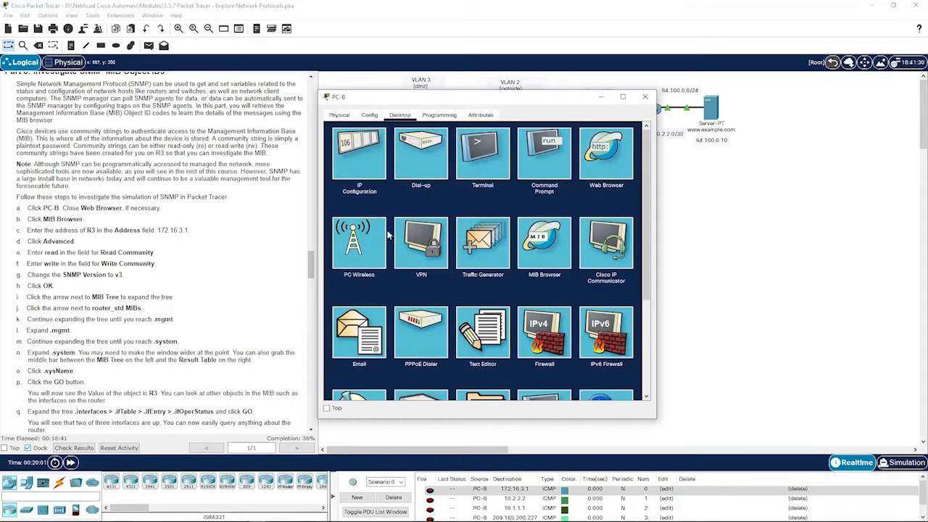
click(546, 250)
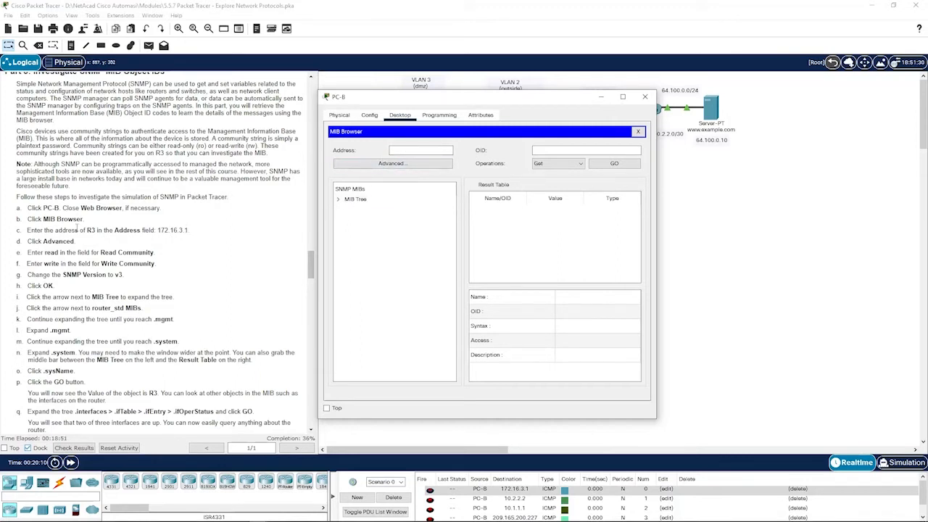
drag(527, 105, 585, 96)
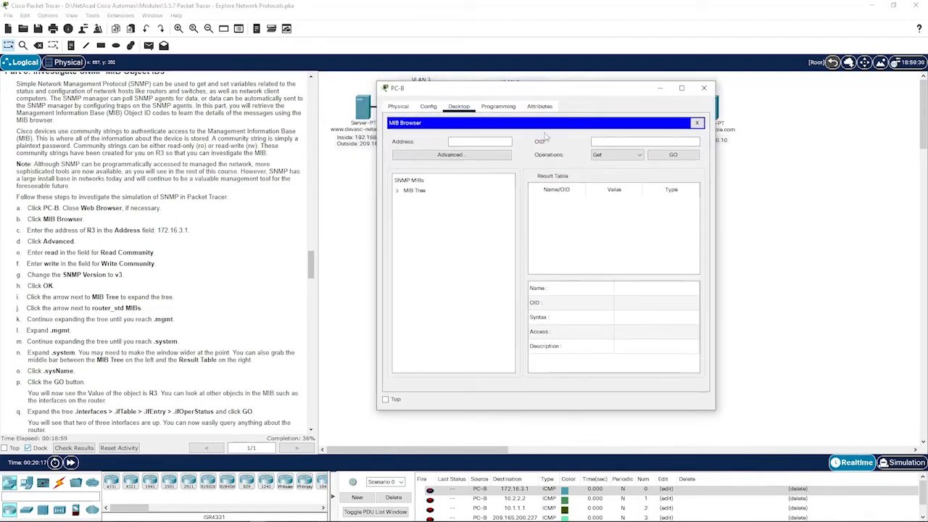
- Point the MIB Browser at 172.16.3.1, fill in read/write community strings, and choose SNMP v3
click(496, 142)
text(172.16.3.1)
click(463, 155)
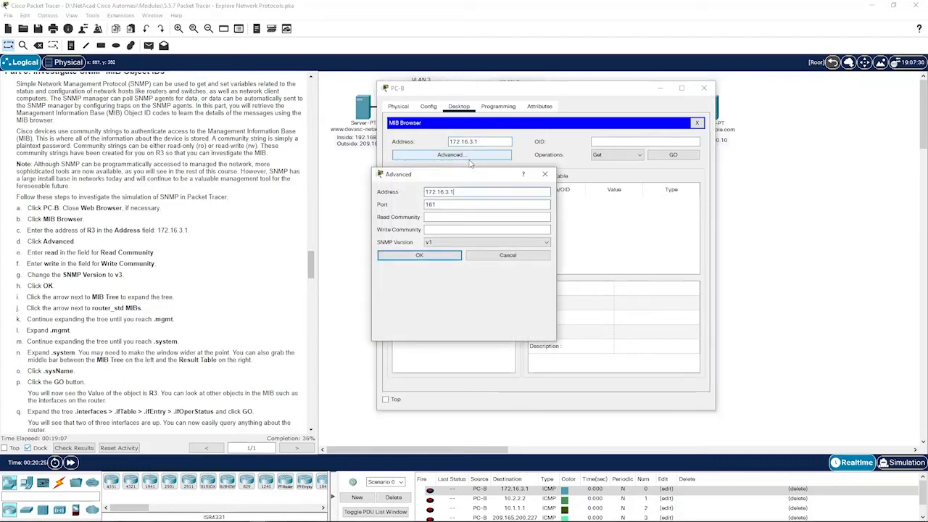
click(477, 216)
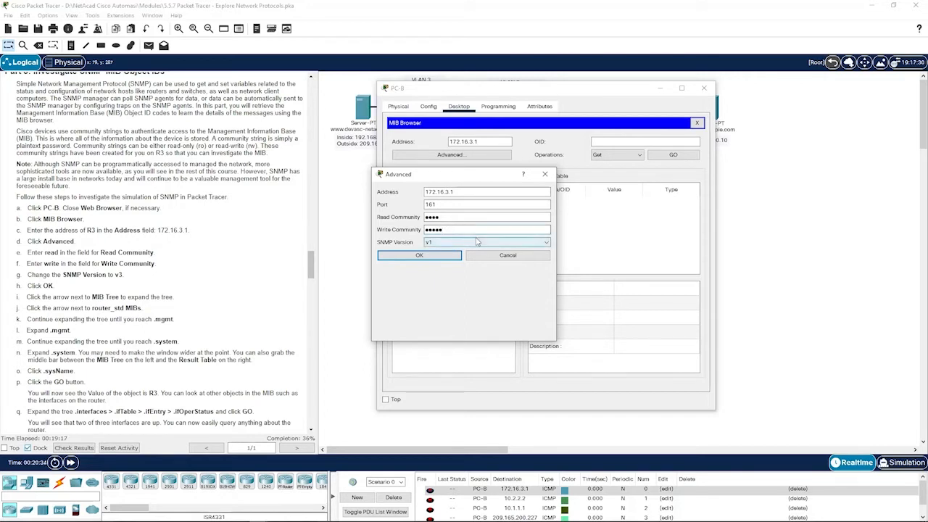
click(430, 244)
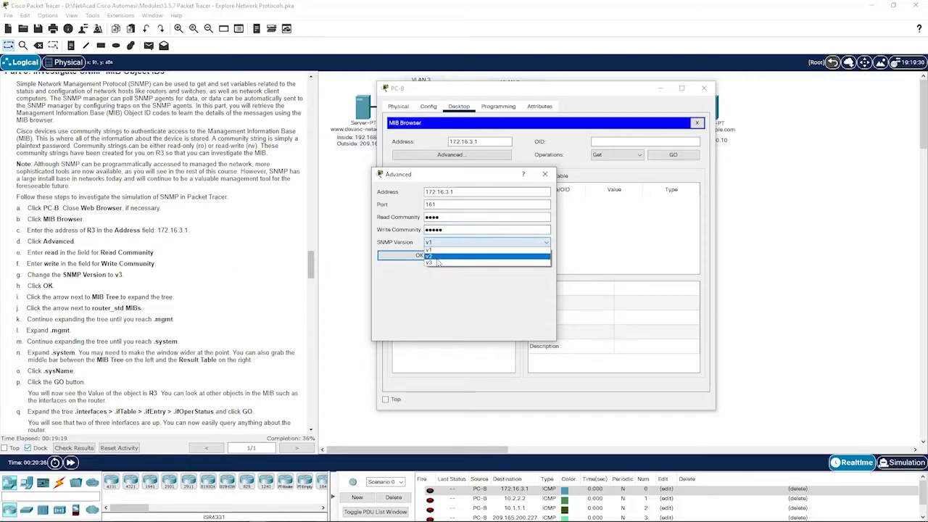
click(428, 265)
click(420, 256)
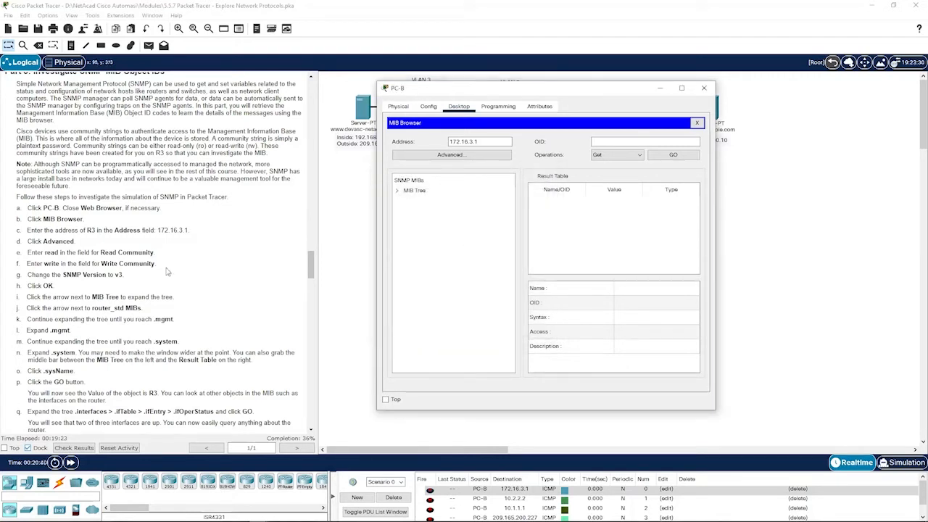
- Expand the MIB tree from router_std MIBs down through mgmt > mib-2 > system
click(397, 191)
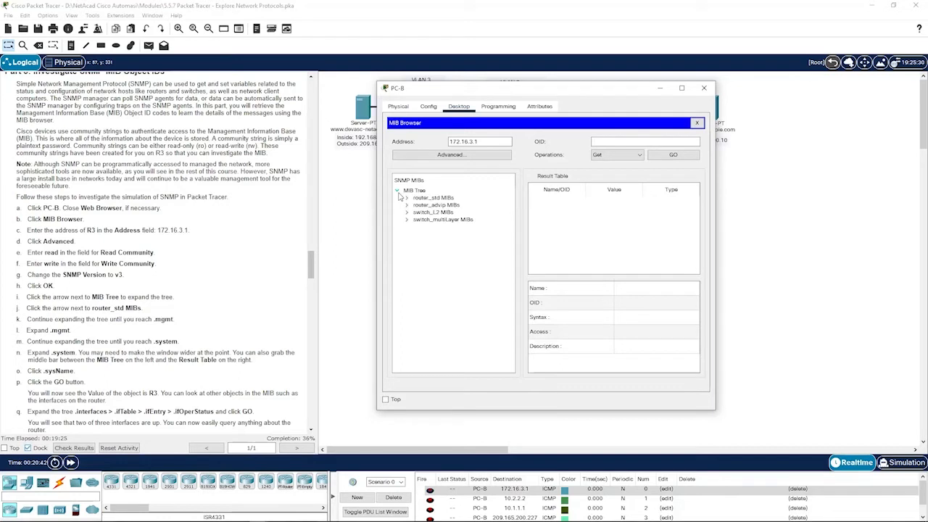
click(406, 198)
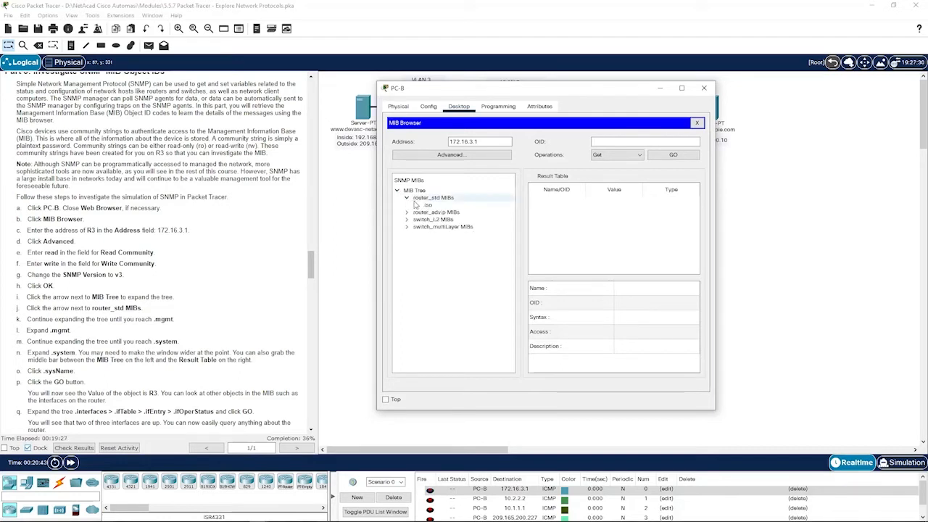
click(416, 205)
click(426, 213)
click(436, 220)
click(445, 227)
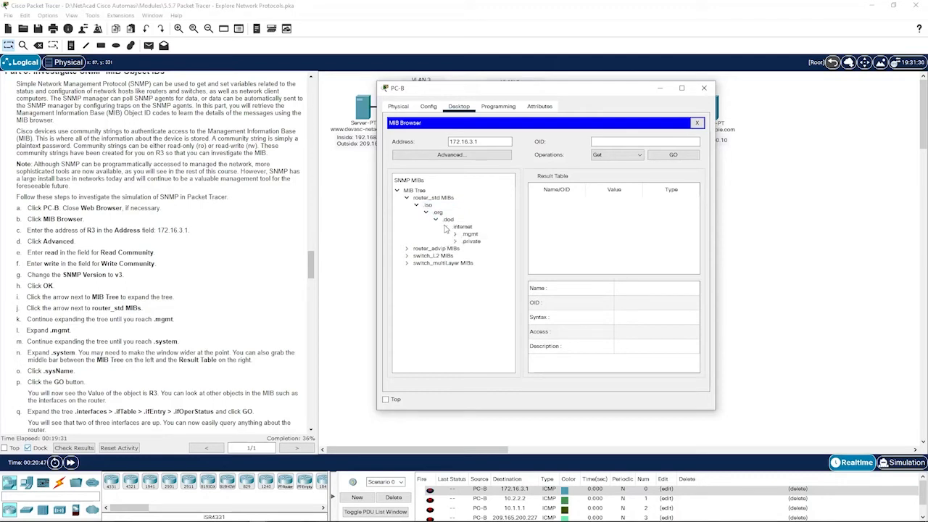
click(455, 234)
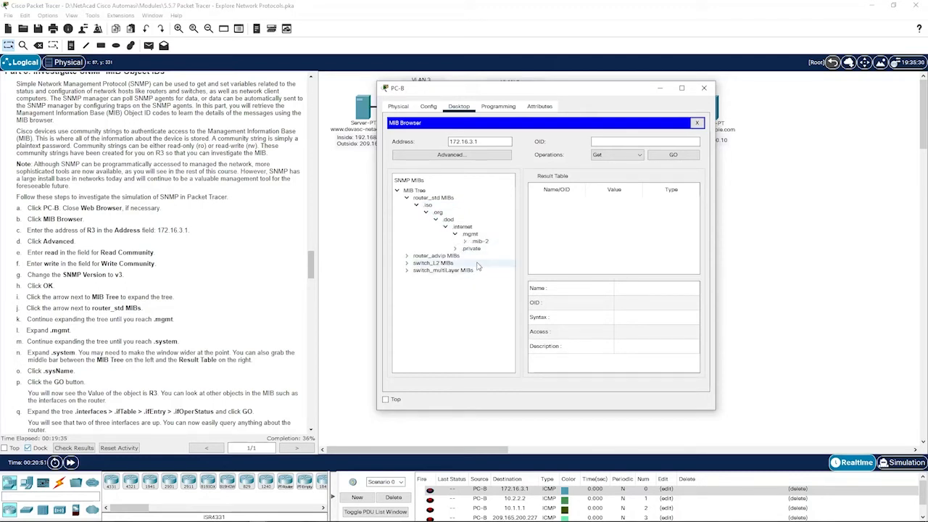
click(465, 243)
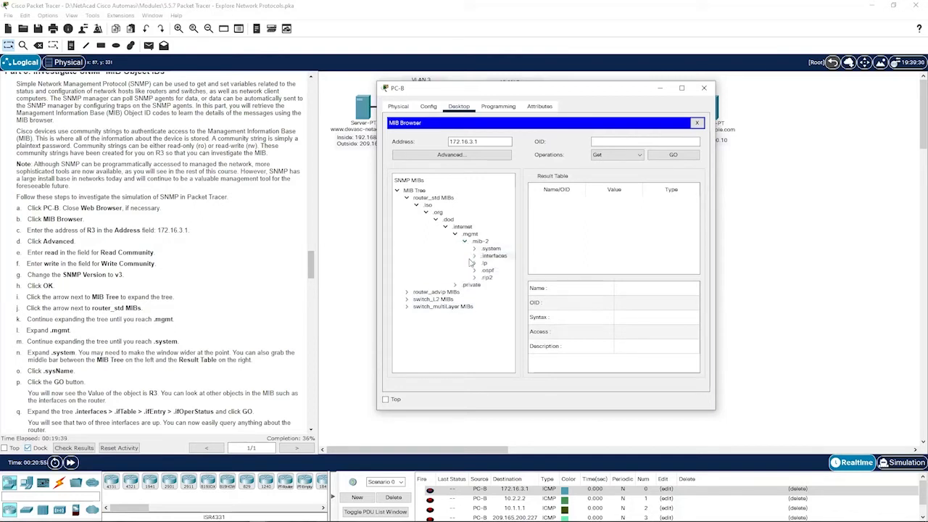
click(475, 249)
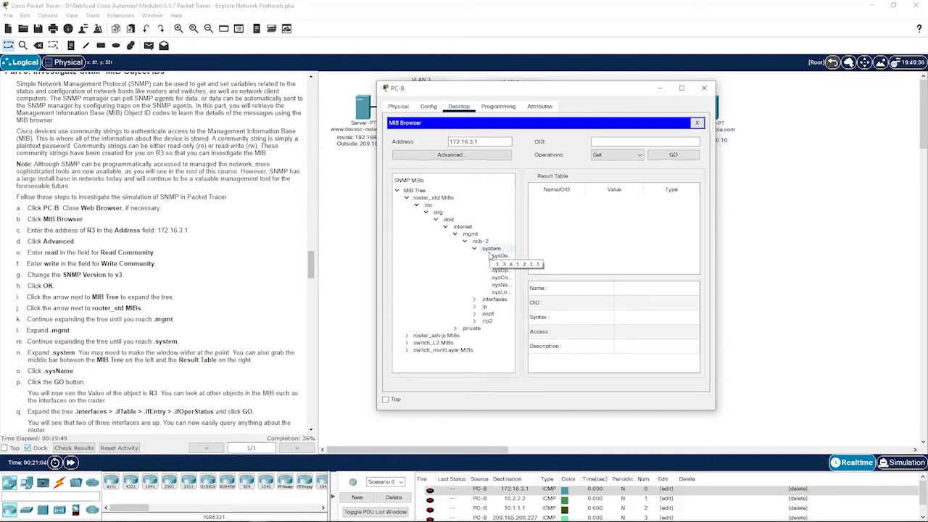
- Select sysName and run a Get, returning R3 as an OctetString
click(499, 256)
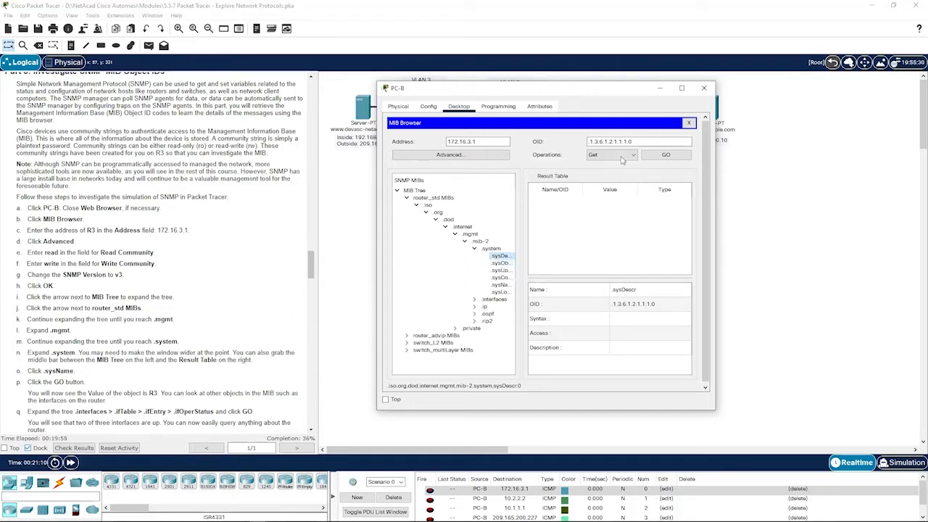
click(508, 264)
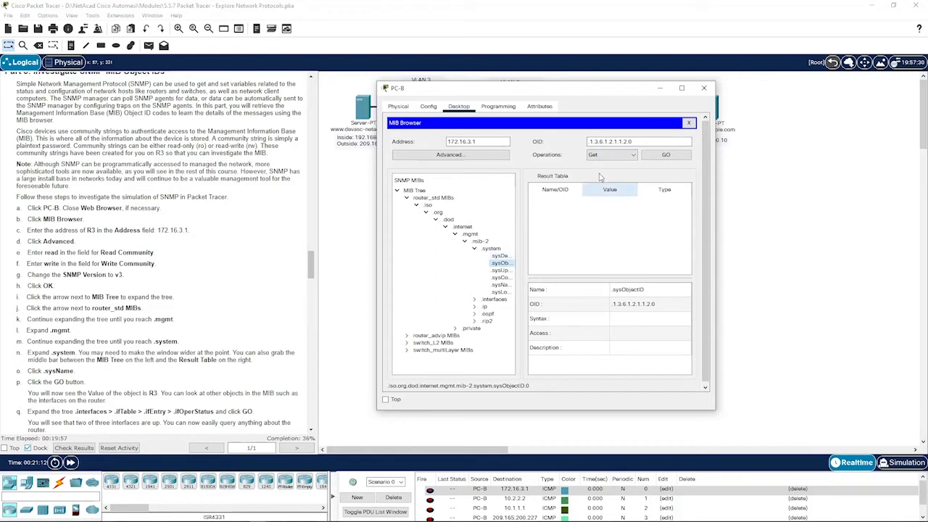
click(505, 271)
click(502, 256)
click(505, 264)
click(505, 271)
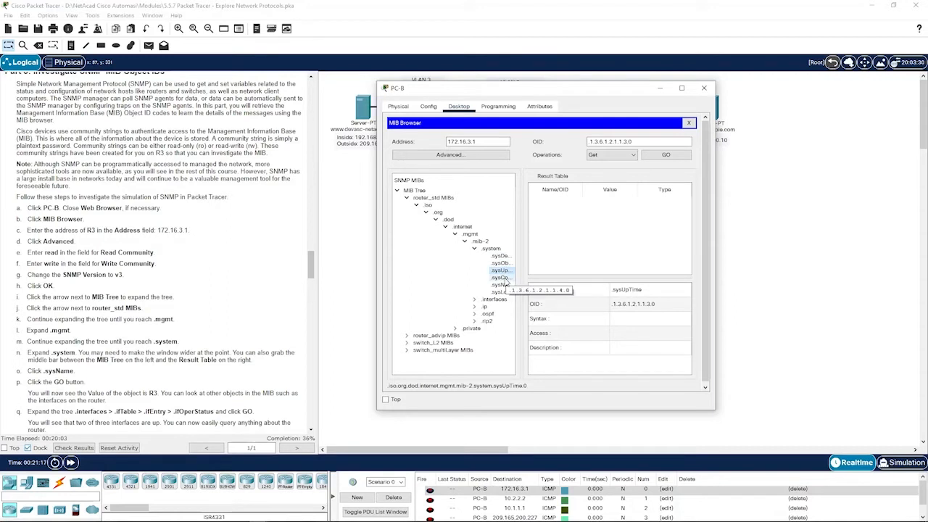
click(503, 279)
click(501, 285)
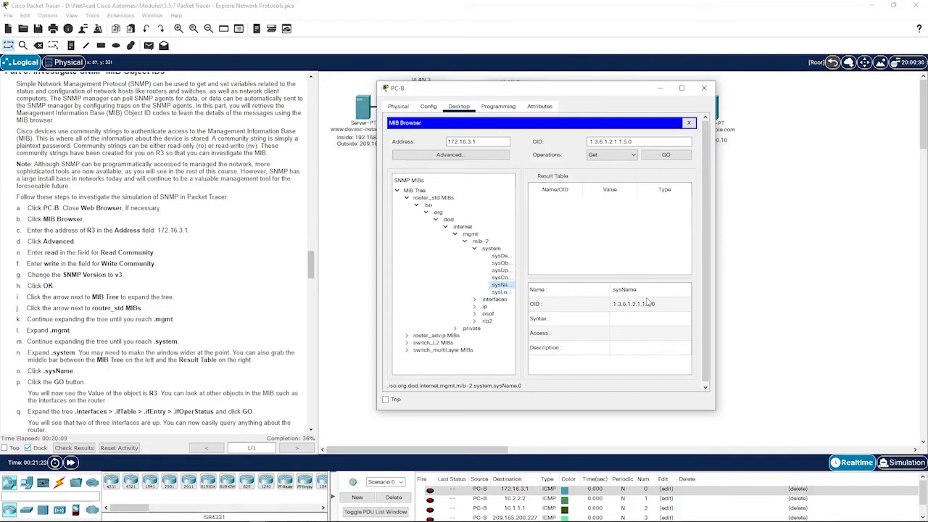
click(665, 155)
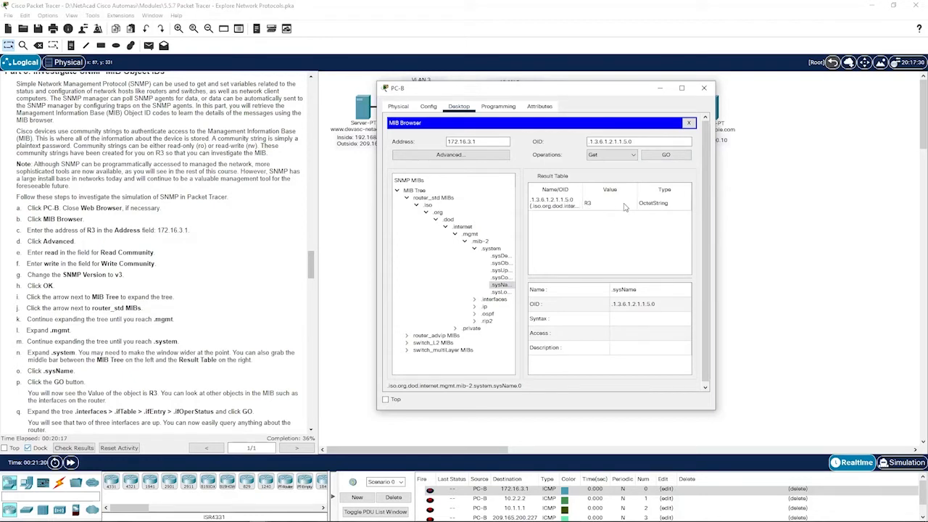
scroll(276, 303, down, 1)
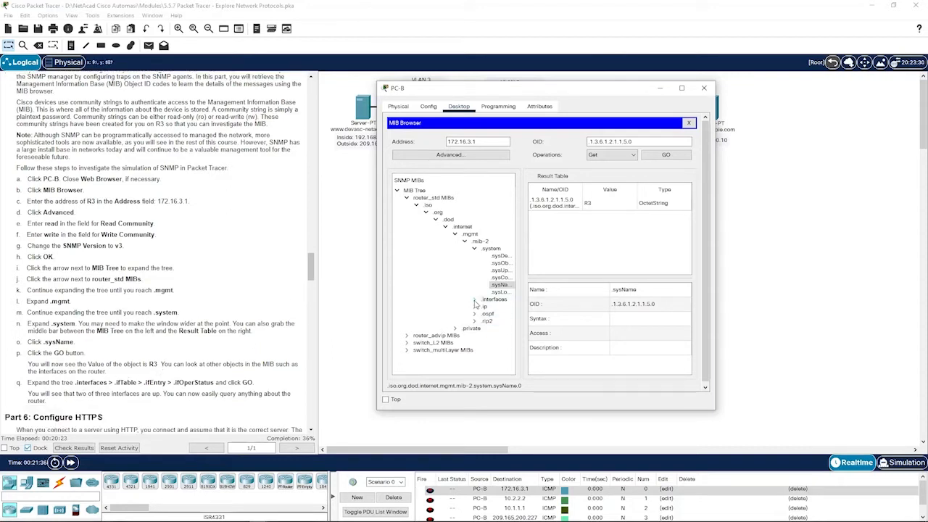
- Get ifOperStatus under interfaces > ifTable > ifEntry (one down, two up), then return to the topology
click(475, 301)
click(484, 313)
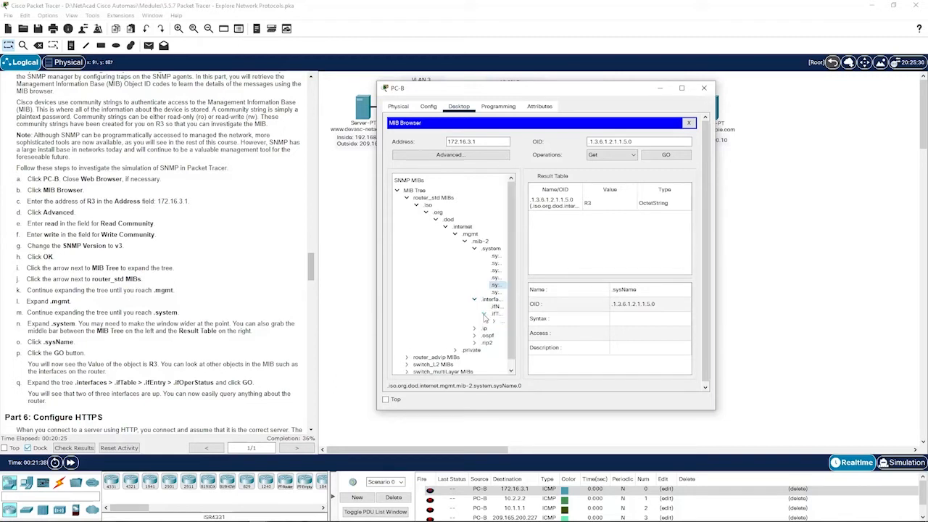
click(494, 321)
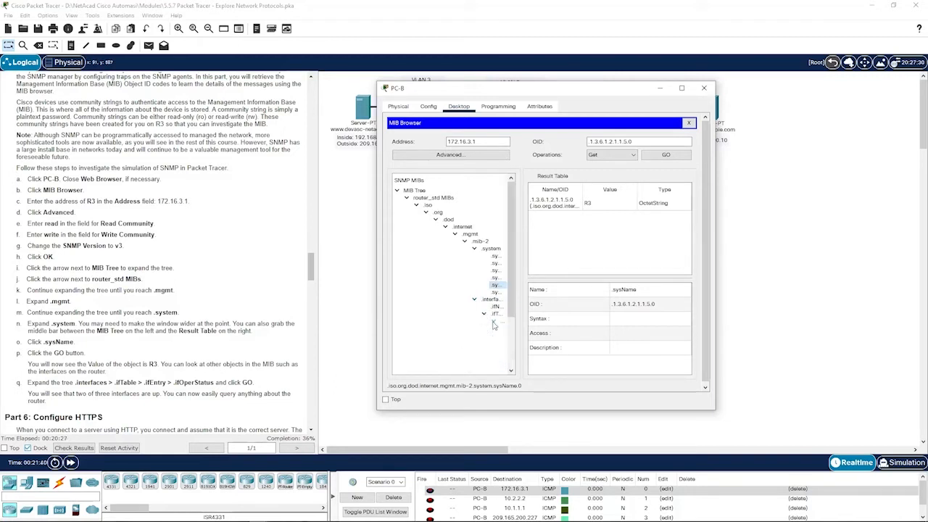
click(502, 322)
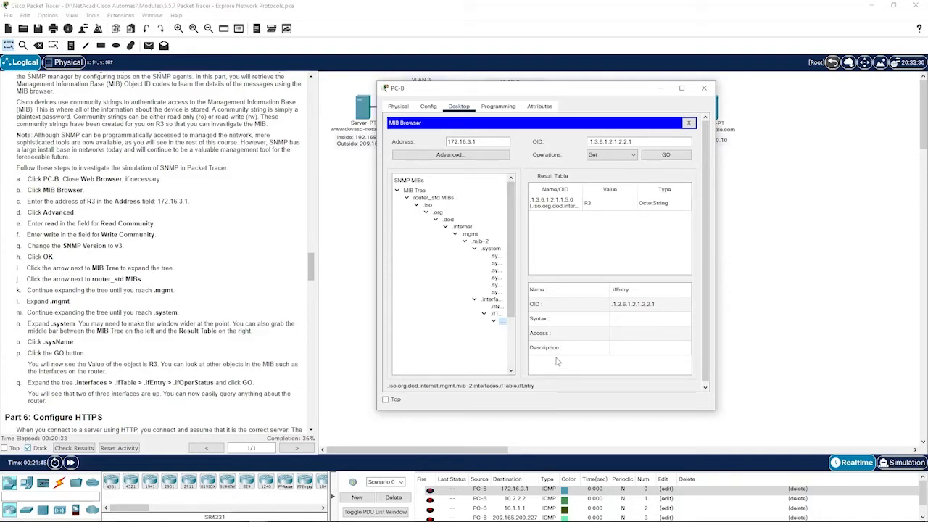
drag(522, 286, 565, 287)
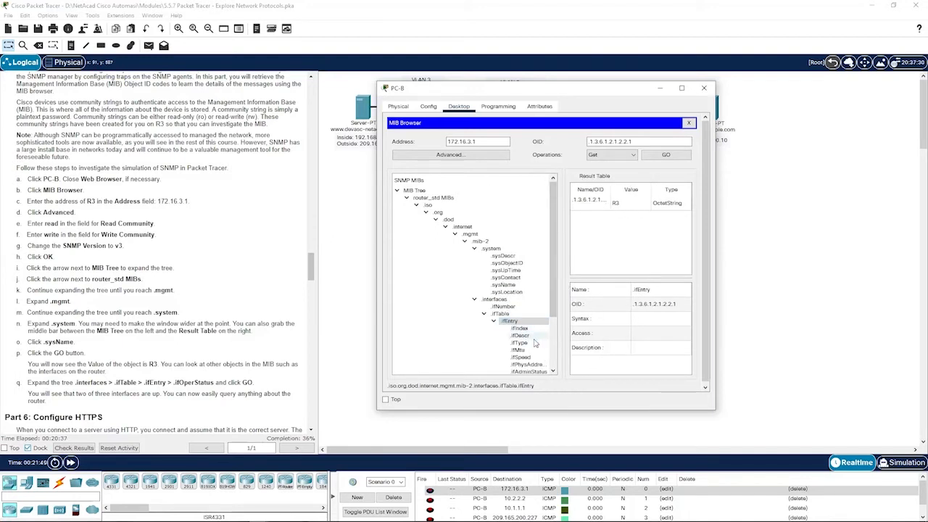
scroll(535, 346, down, 1)
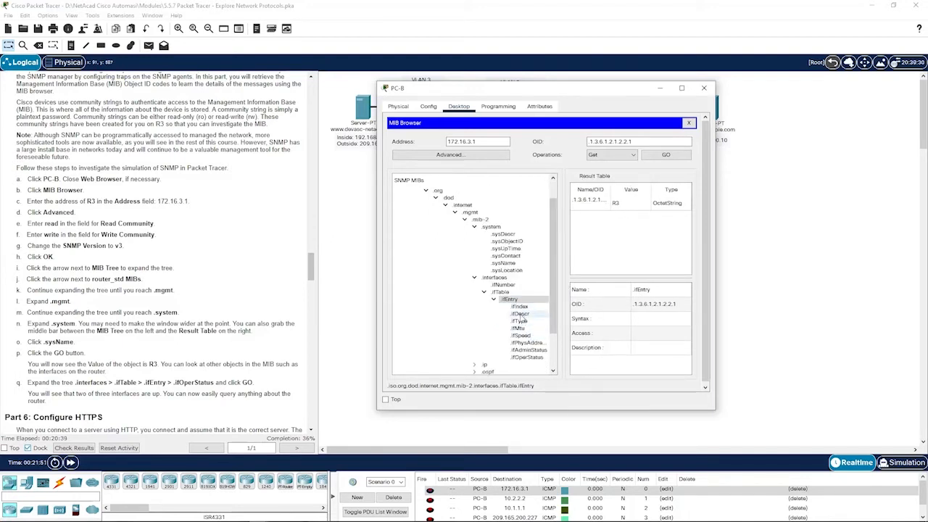
click(527, 357)
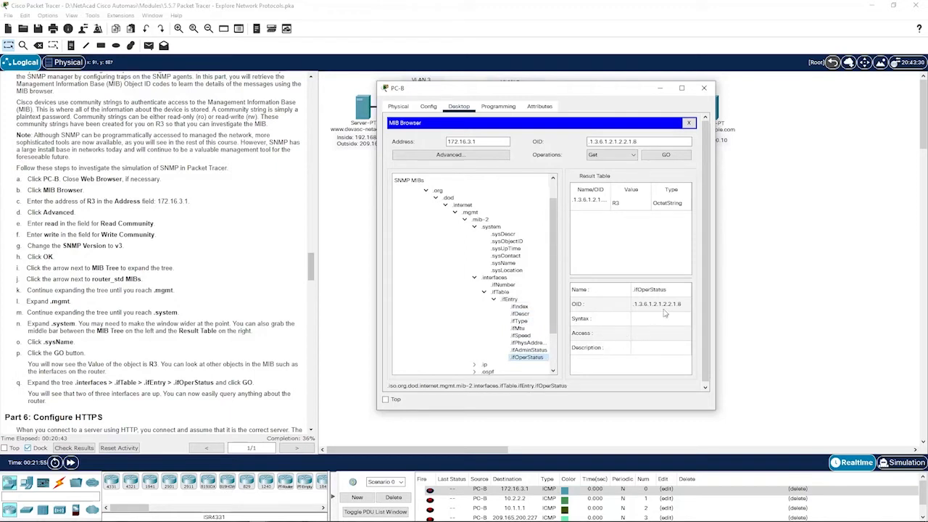
click(672, 155)
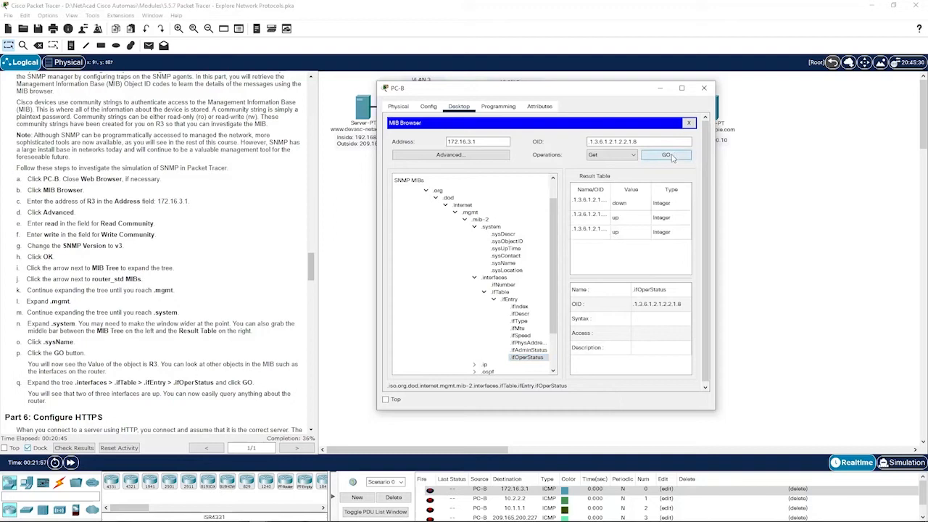
drag(564, 274, 532, 272)
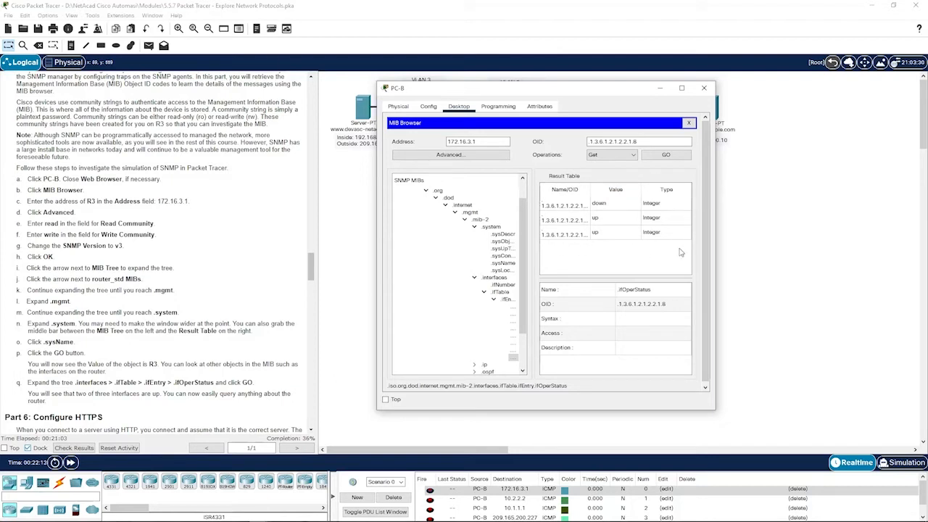
click(759, 275)
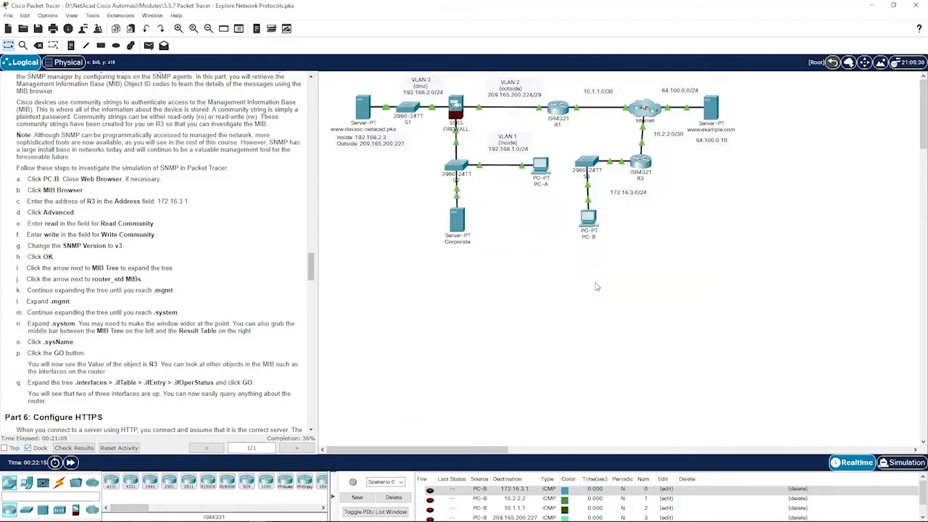
scroll(83, 219, down, 8)
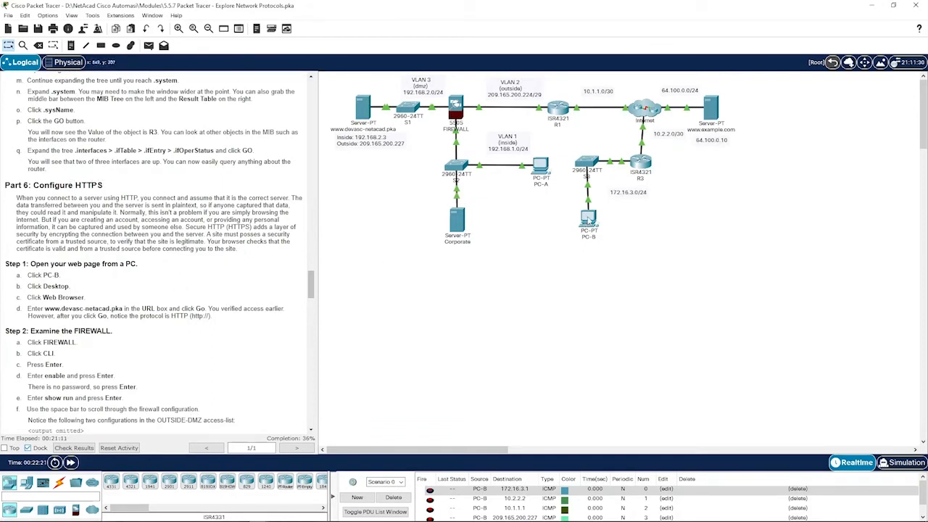
click(588, 220)
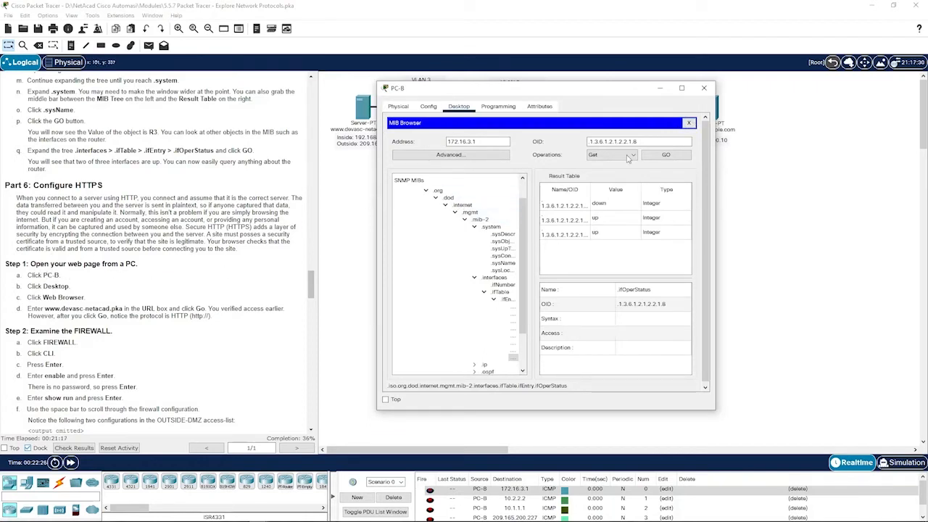
click(689, 123)
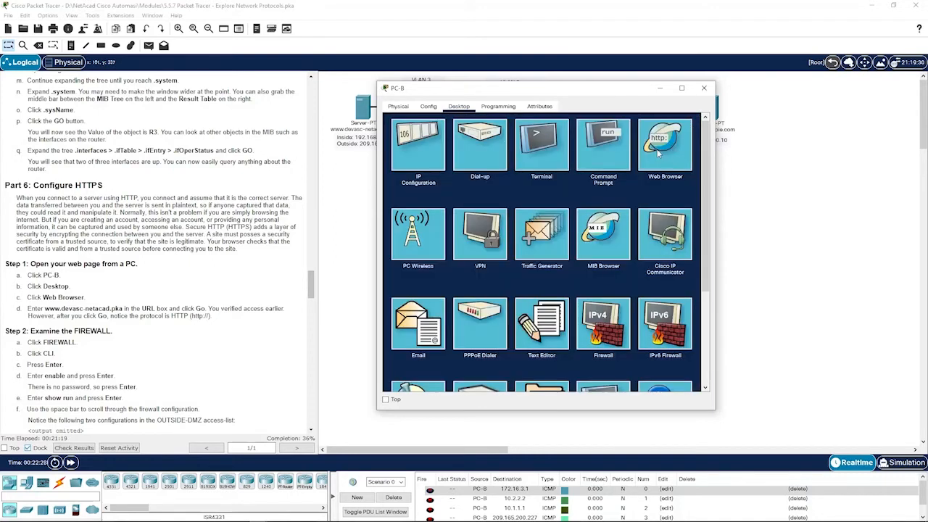
click(655, 156)
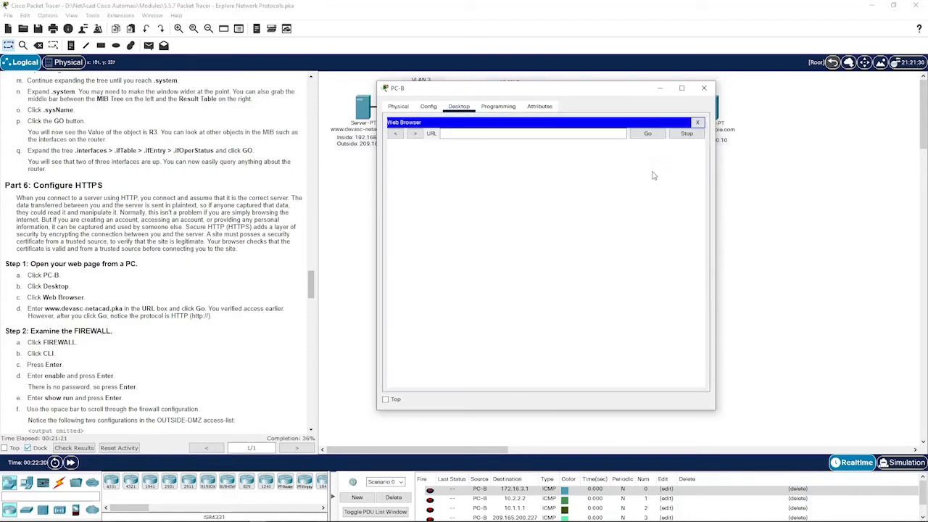
scroll(60, 308, down, 1)
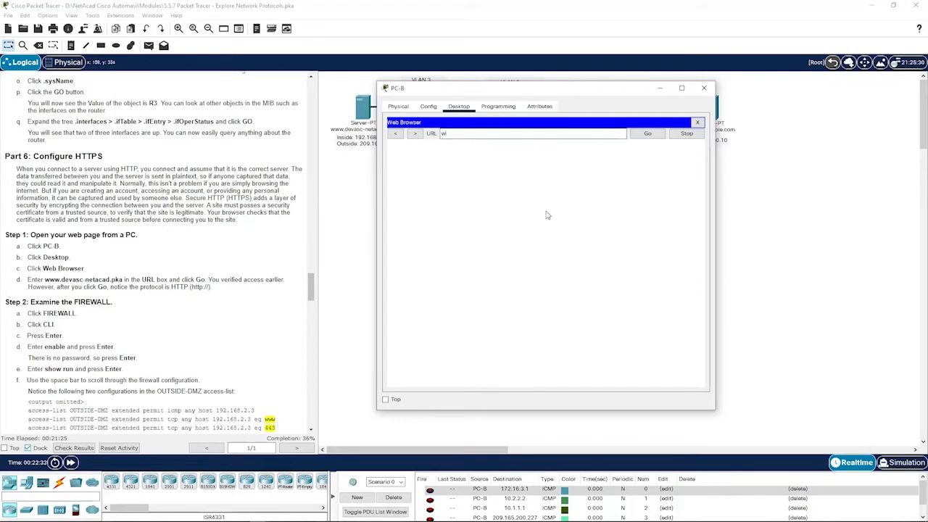
text(vasc-netacad.pka)
key(Return)
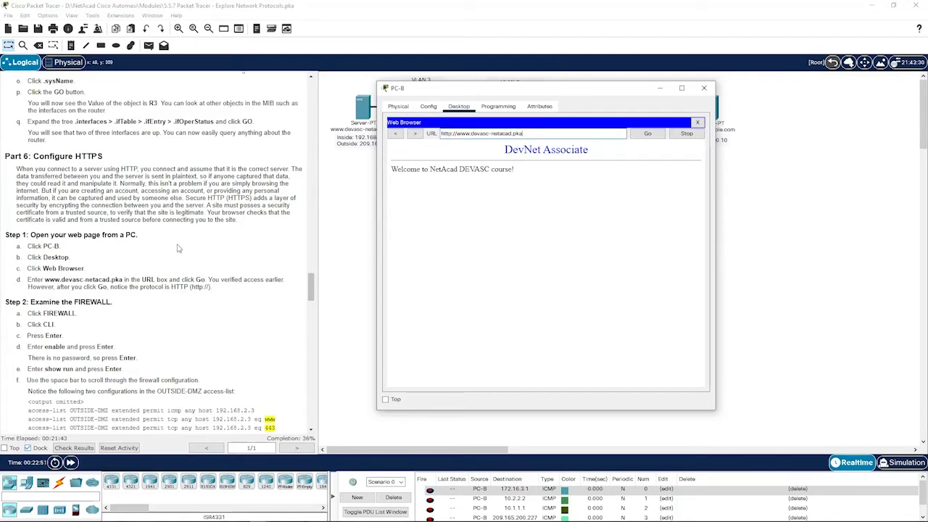
scroll(203, 247, down, 1)
scroll(161, 250, down, 1)
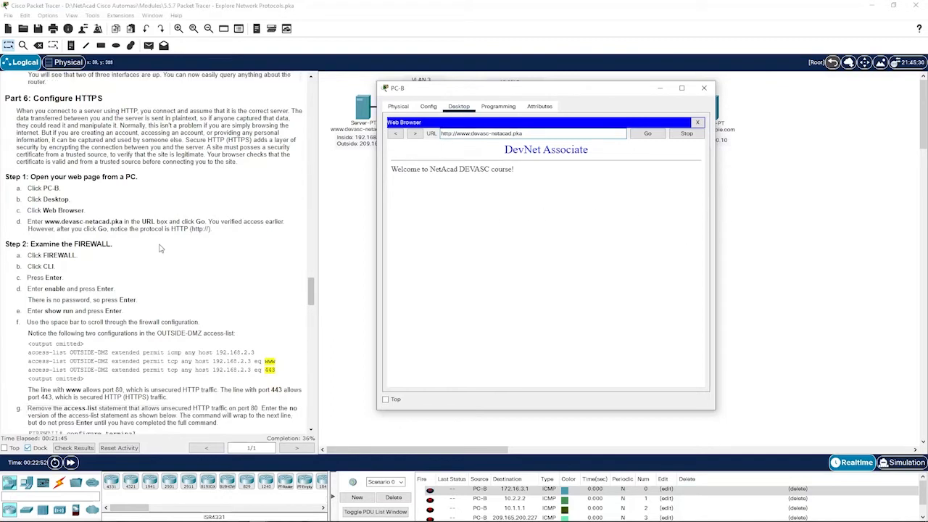
key(alt+F4)
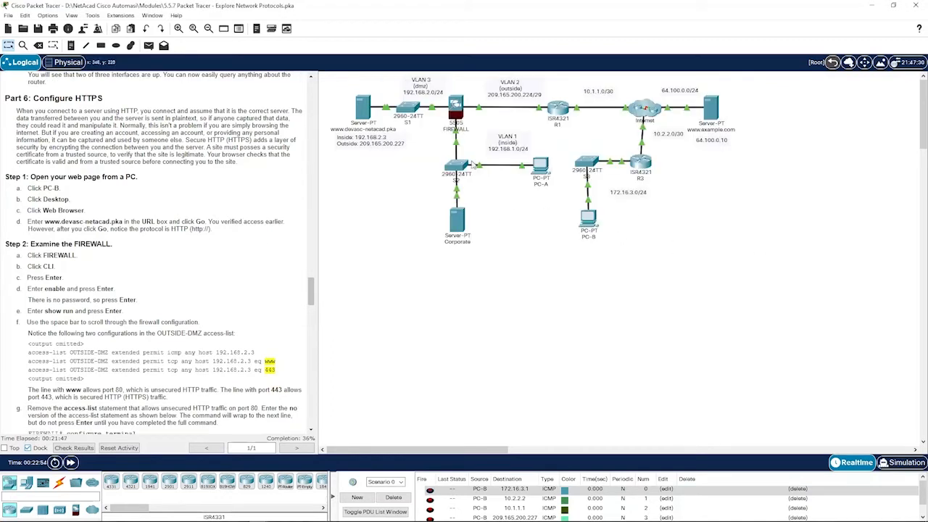
- Open the FIREWALL's CLI and enter privileged mode with an empty enable password
click(460, 110)
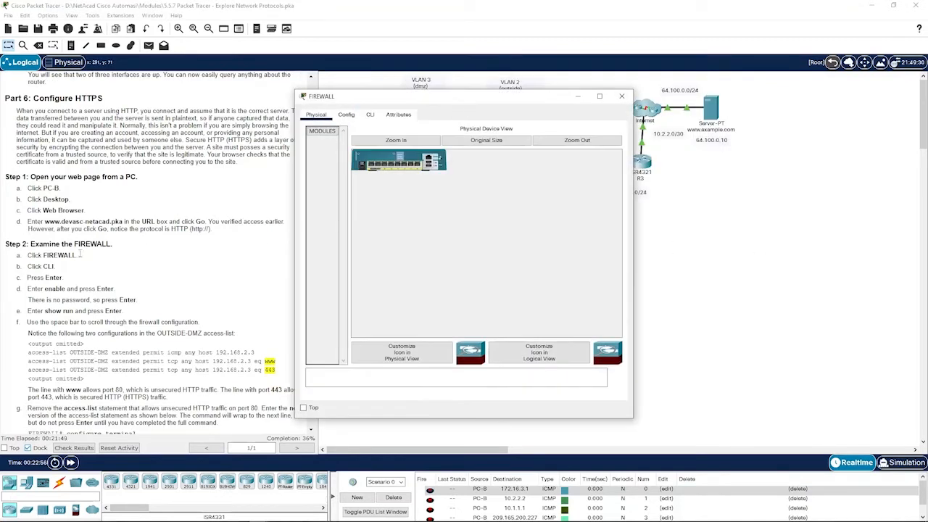
click(371, 114)
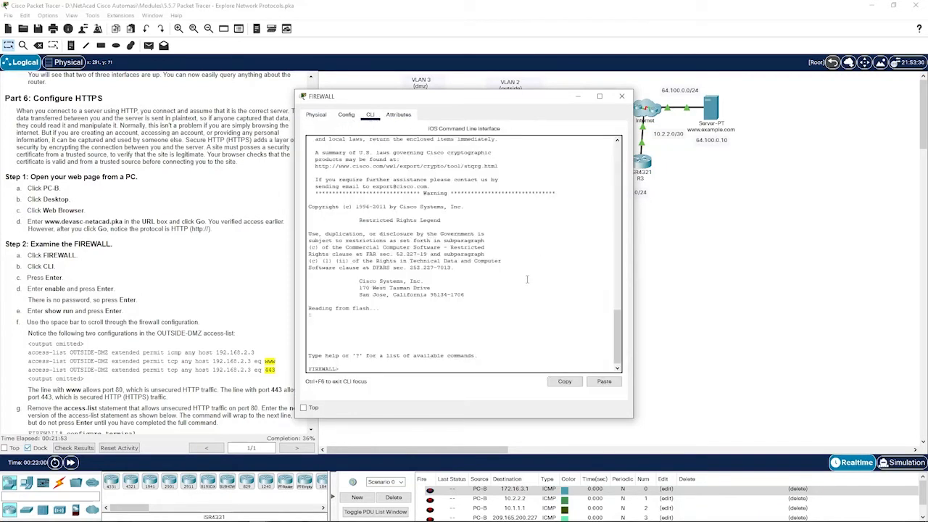
text(ena)
key(Tab)
key(Return)
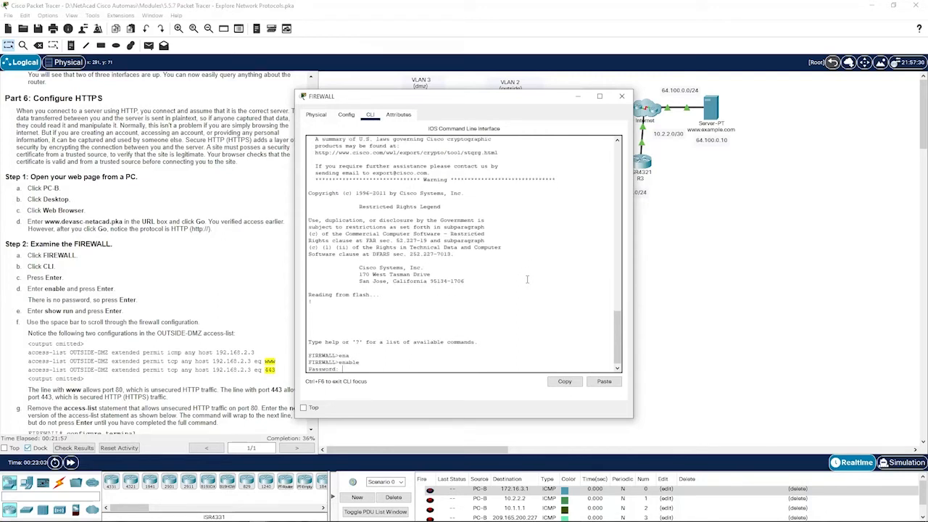
key(Return)
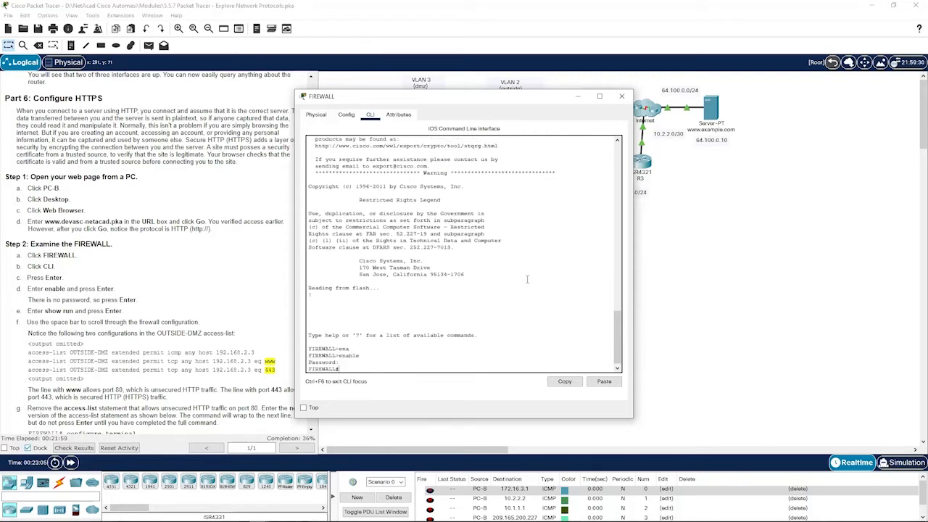
text(show run)
key(Return)
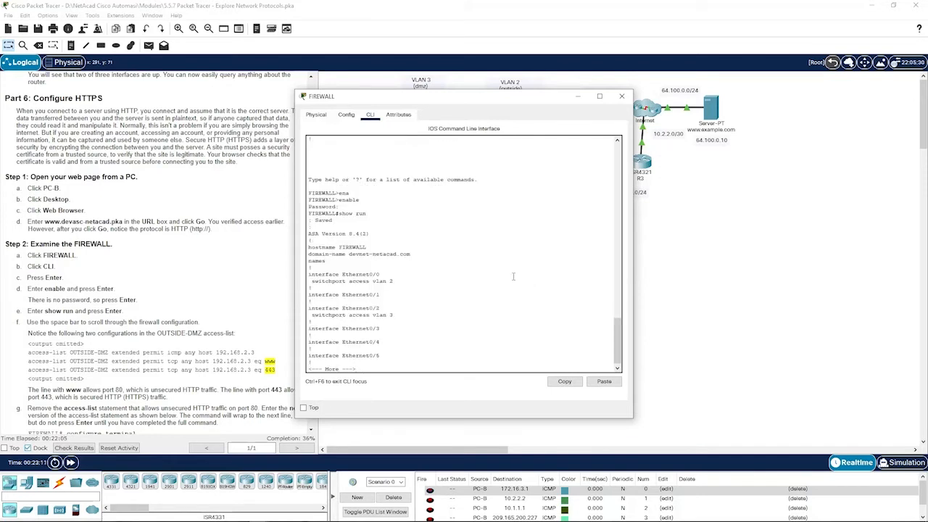
key(space)
key(space)
key(space)
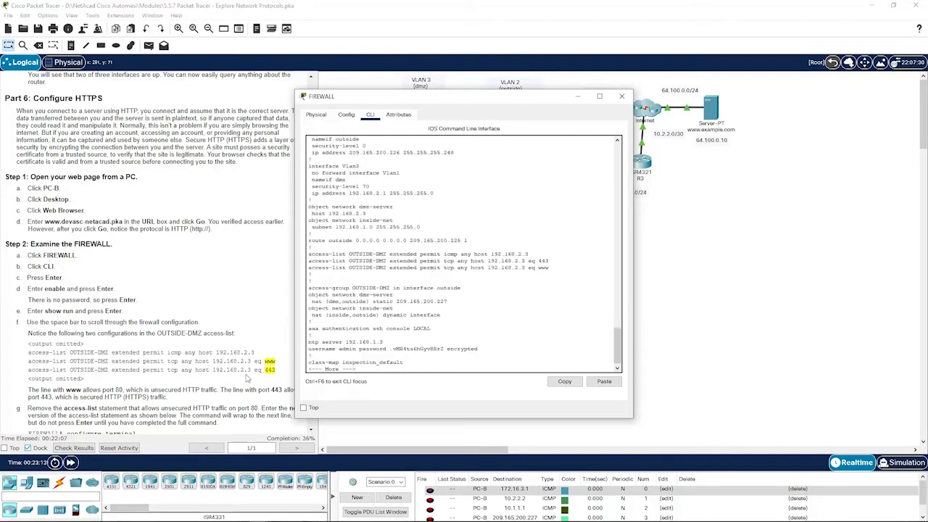
scroll(373, 314, up, 3)
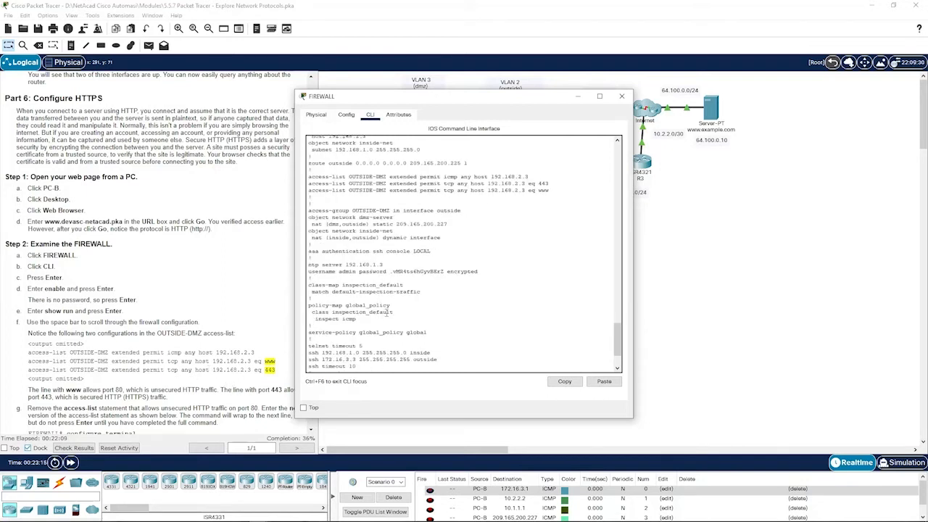
drag(454, 99, 522, 101)
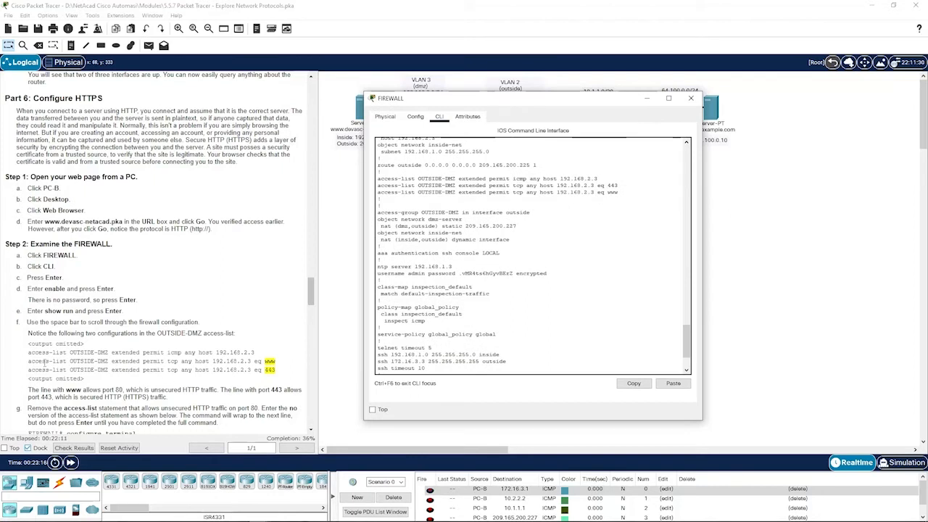
scroll(384, 298, up, 1)
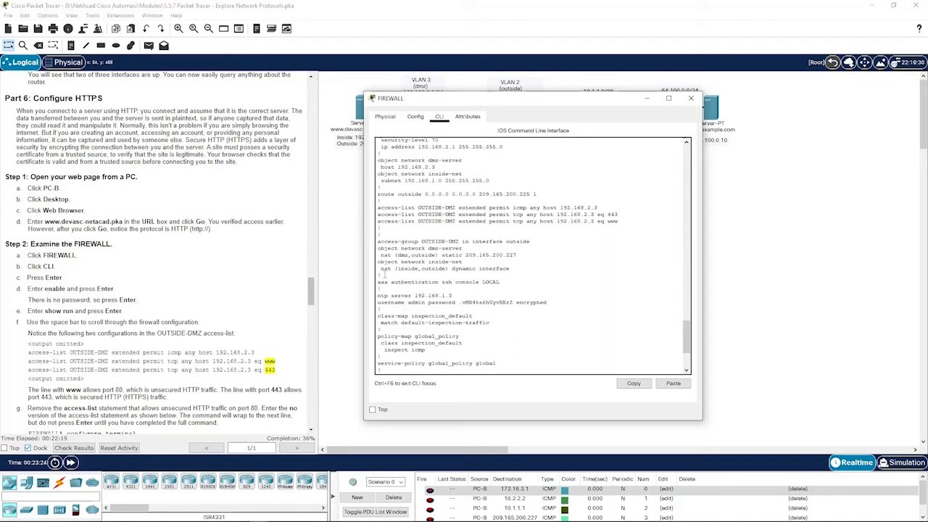
double_click(615, 214)
double_click(616, 222)
click(621, 223)
scroll(625, 223, down, 5)
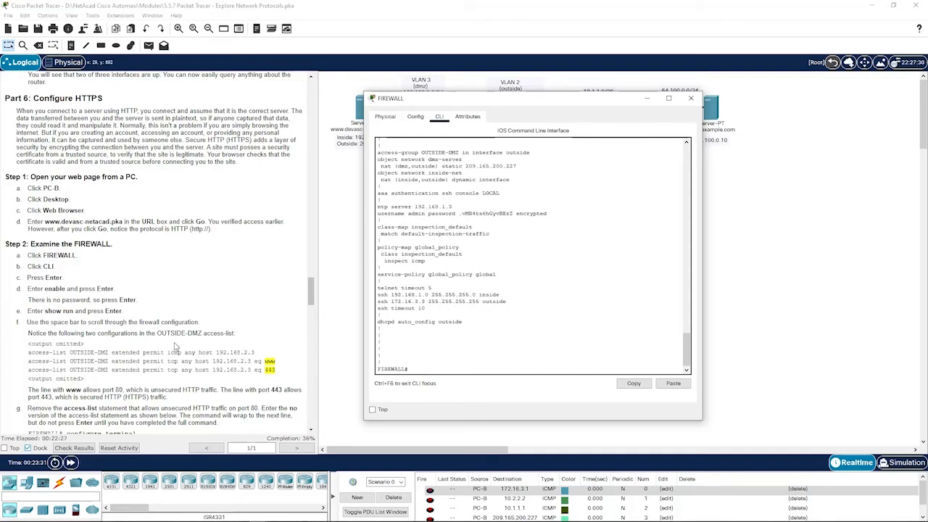
scroll(177, 348, down, 2)
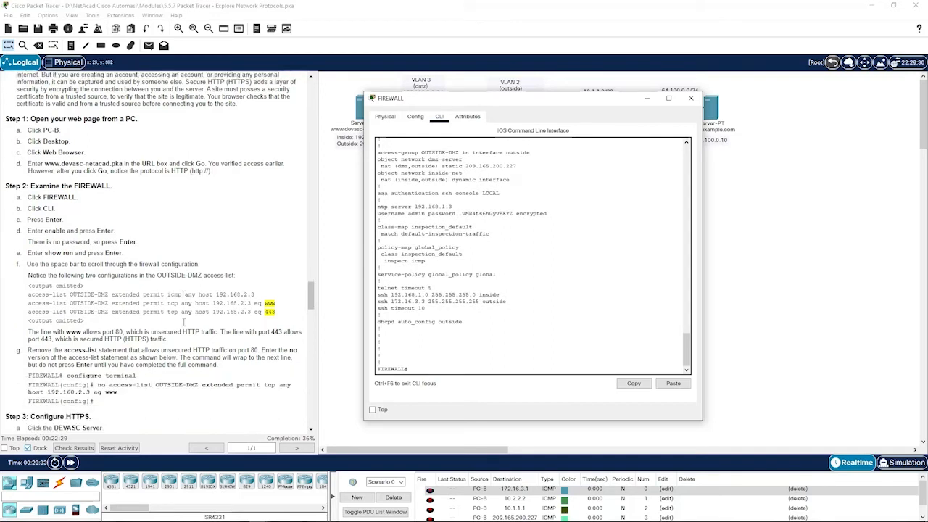
scroll(585, 288, up, 3)
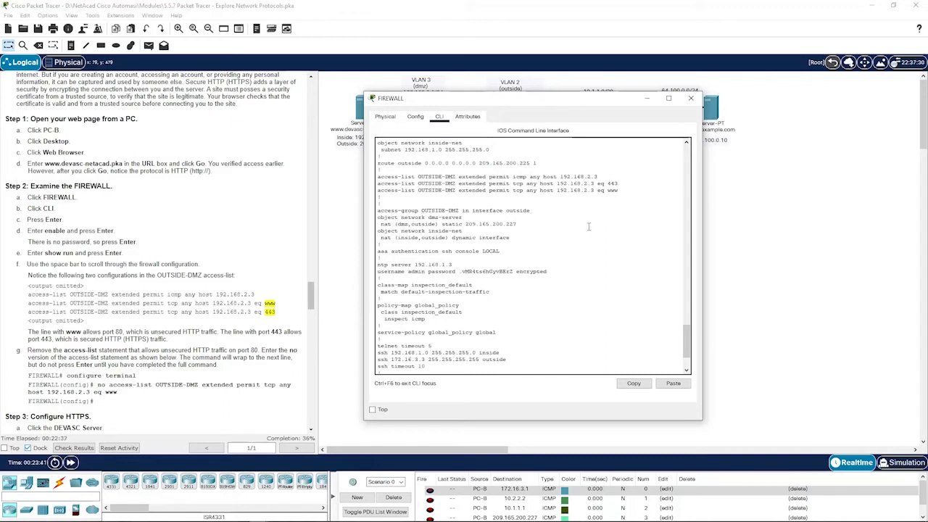
key(space)
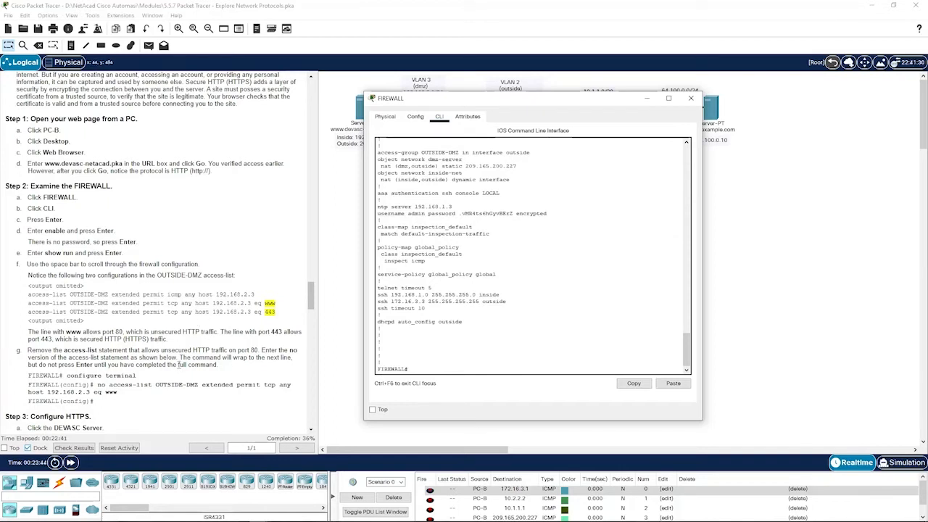
scroll(181, 367, down, 1)
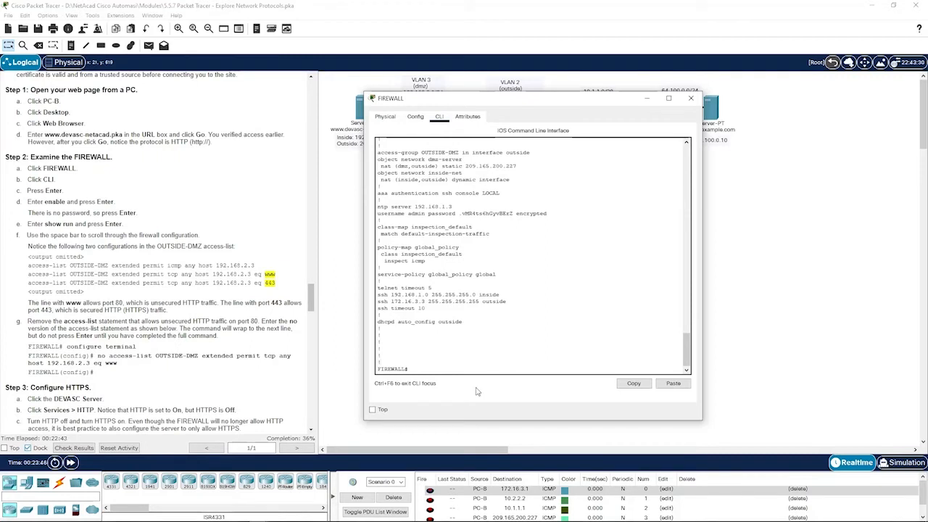
- Enter global configuration mode on the FIREWALL with configure terminal
text(i)
key(Tab)
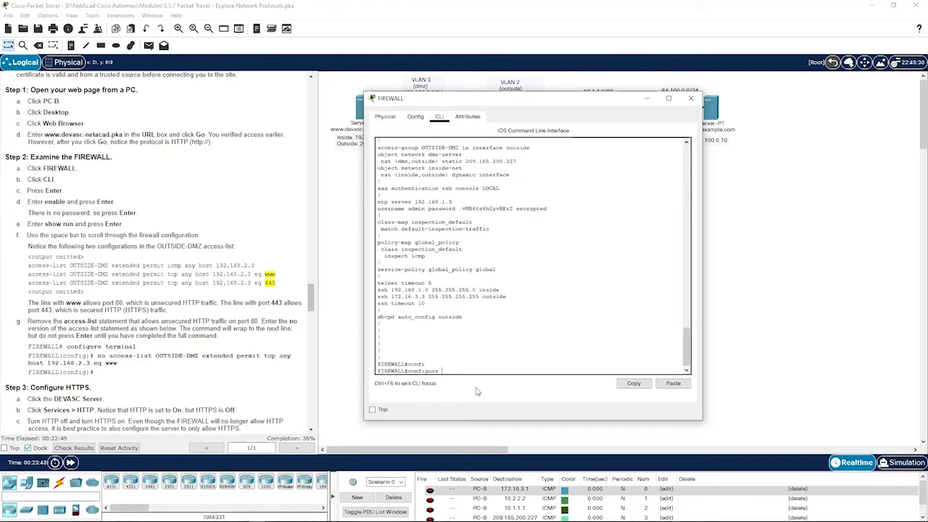
text(ter)
key(Tab)
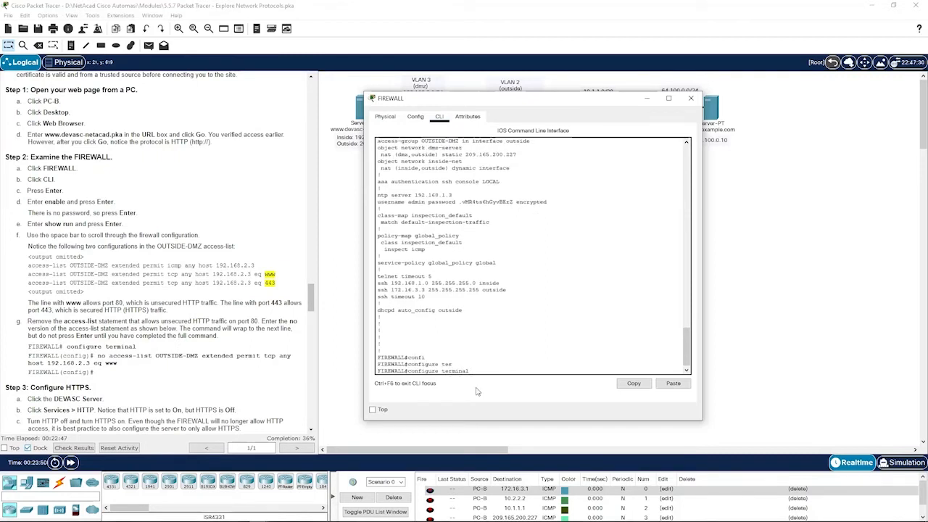
key(Return)
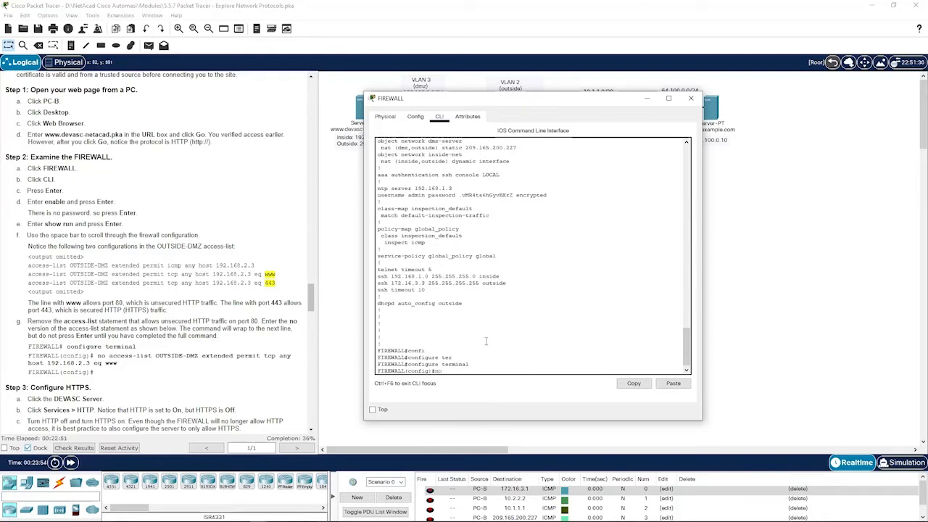
- Run 'no access-list OUTSIDE-DMZ extended permit tcp any host 192.168.2.3 eq www'
text(no acc)
key(Tab)
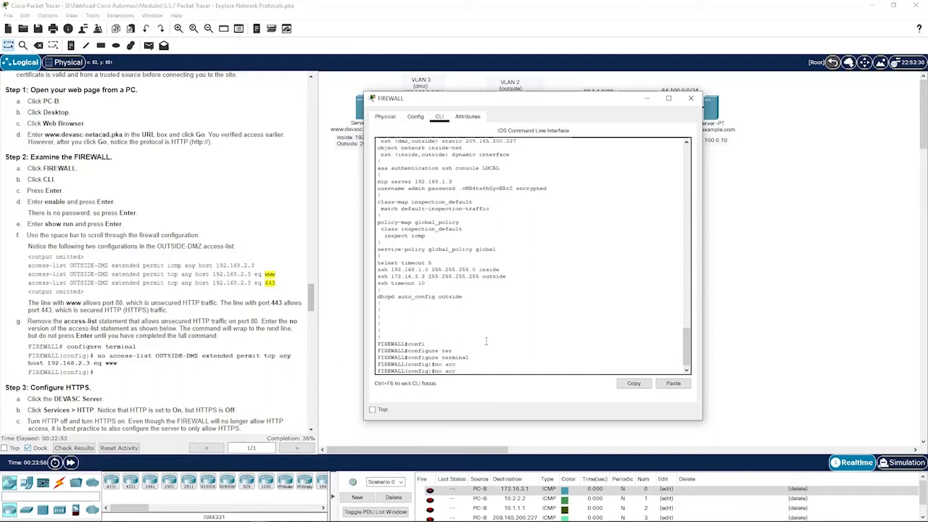
text(ess-list OUT)
key(Tab)
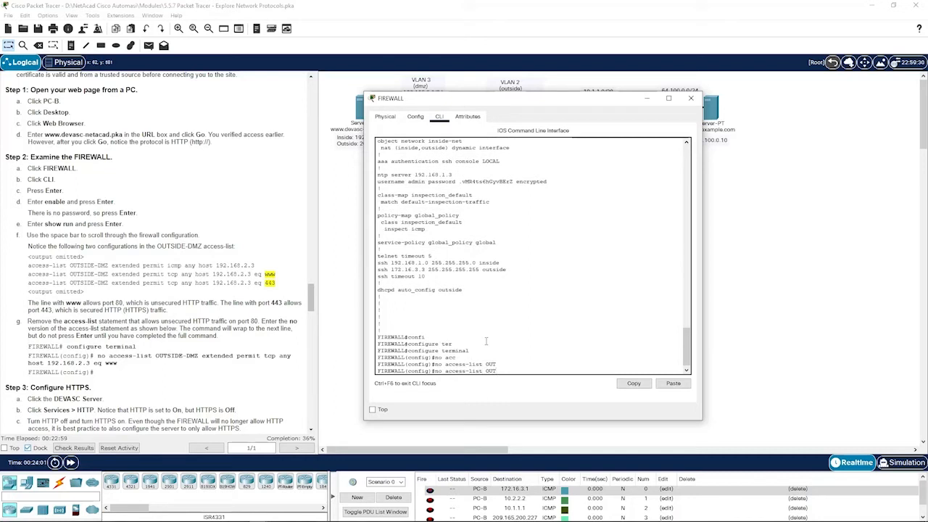
text(SIDE-DMZ ex)
key(Tab)
text(pe)
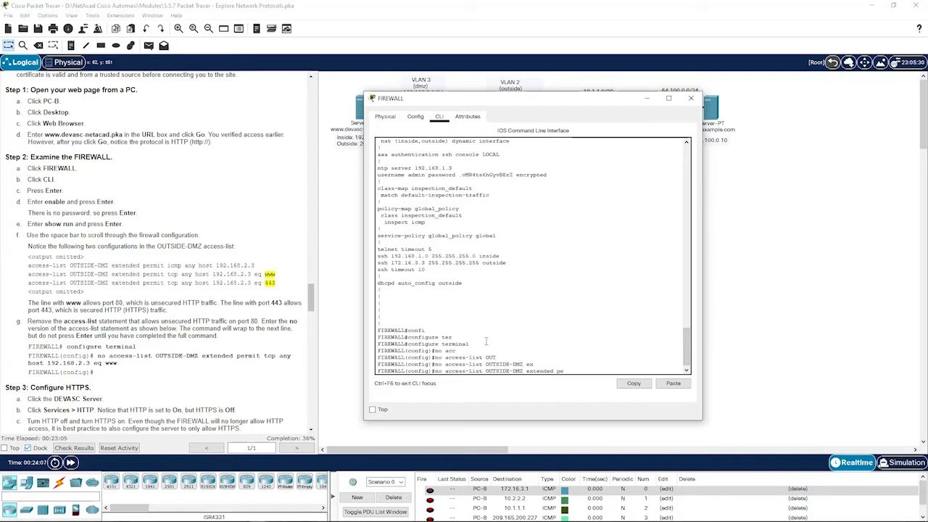
text(r)
key(Tab)
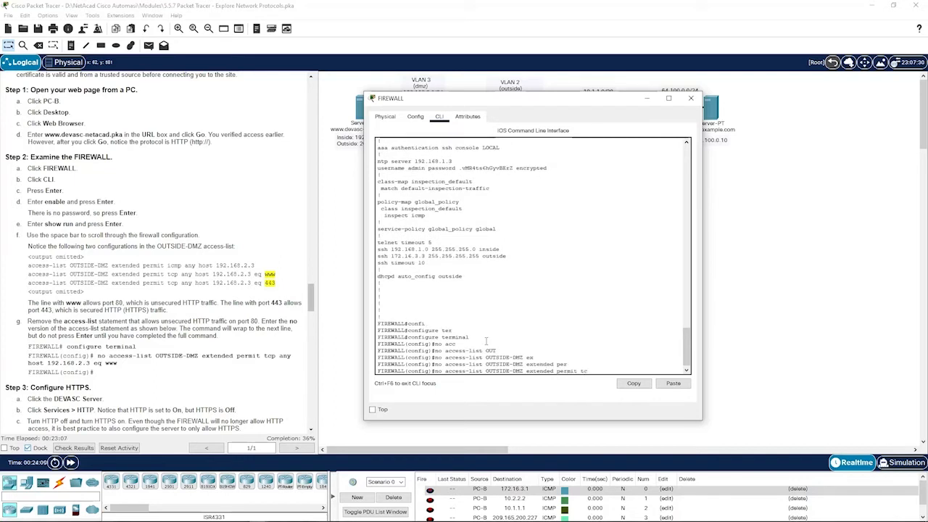
text(tc)
key(Tab)
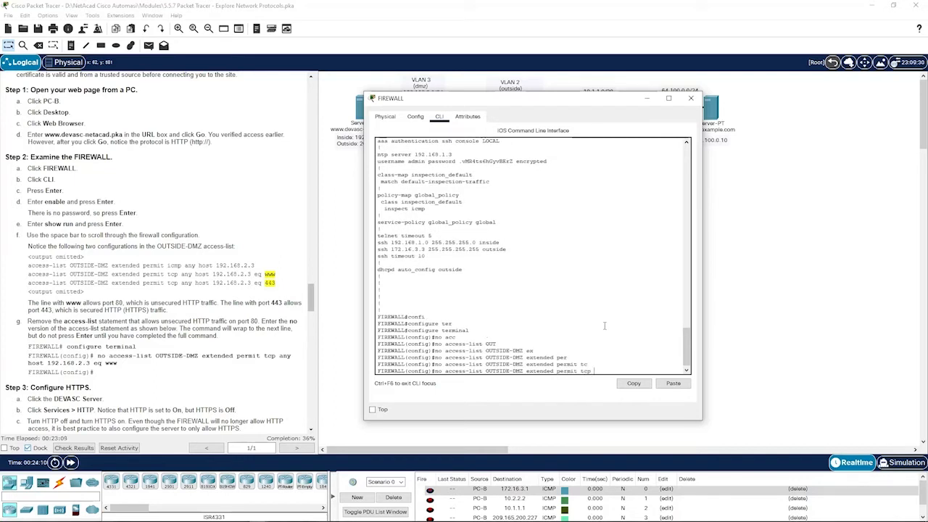
text(any)
key(Tab)
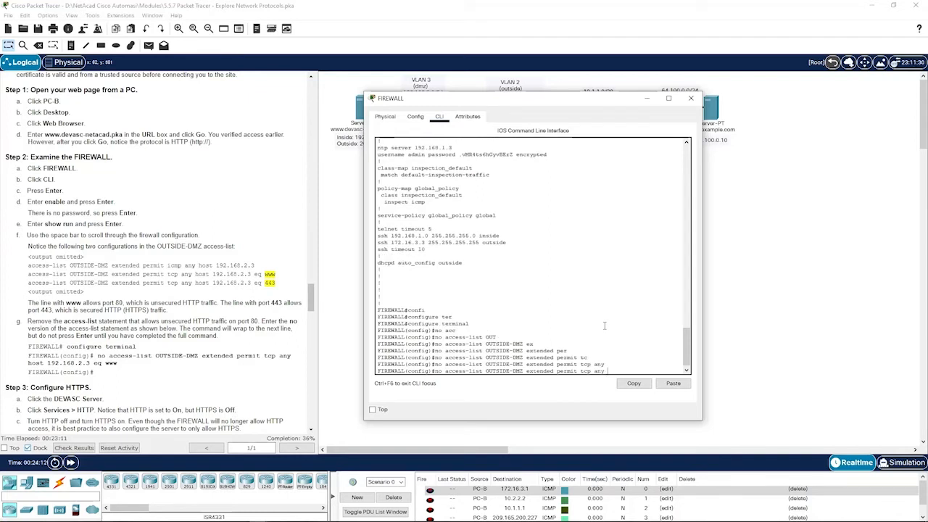
text(ho)
key(Tab)
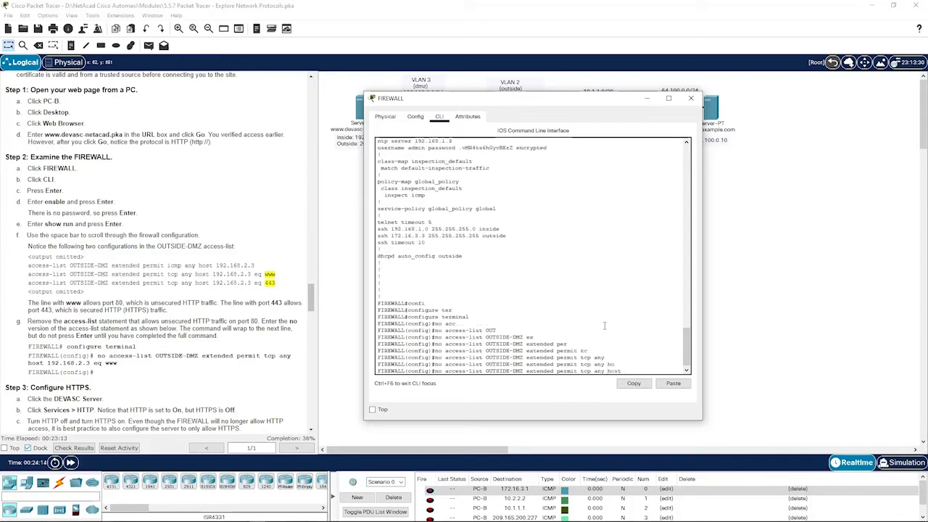
text(192.168.2.3 ?)
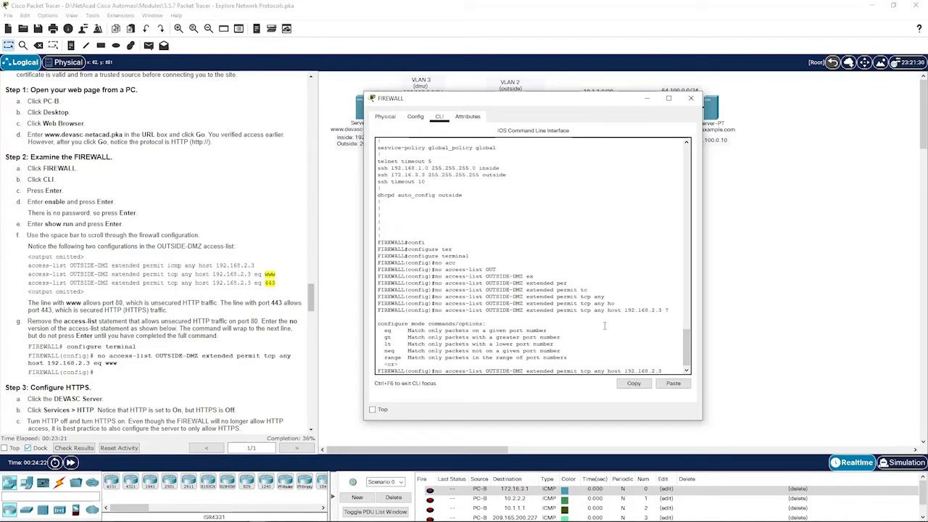
text(eq)
text( ?www)
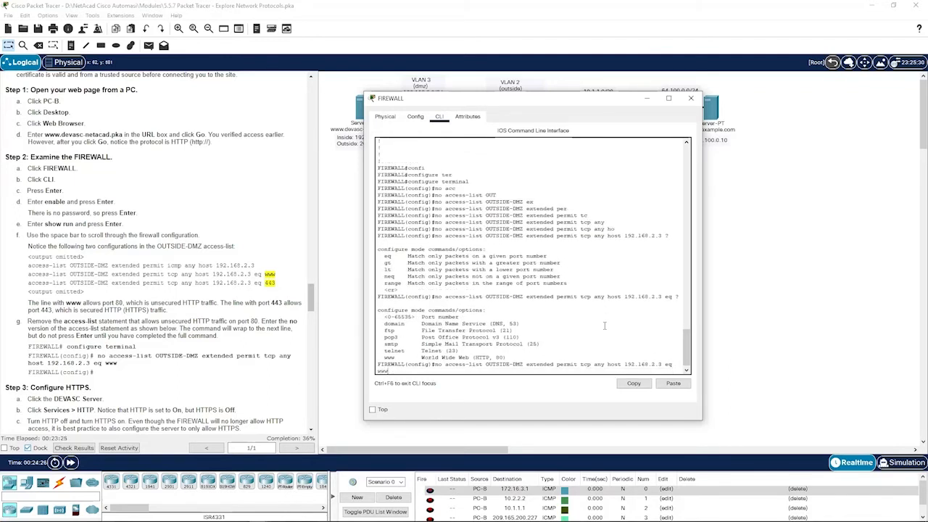
key(Return)
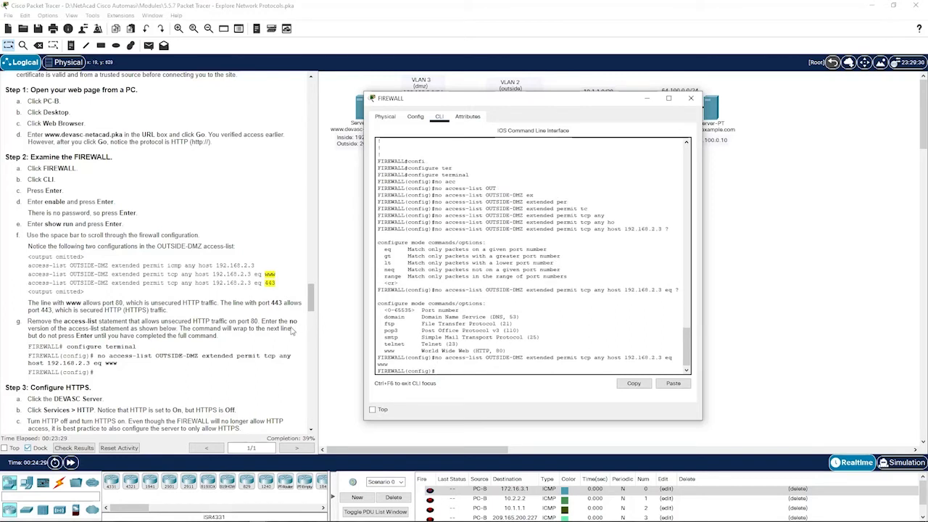
scroll(239, 340, down, 2)
scroll(240, 340, down, 3)
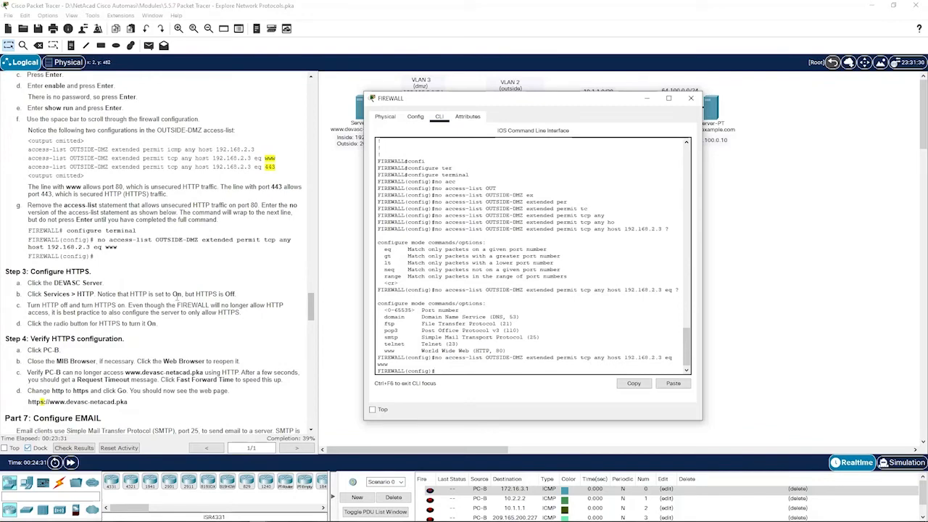
- In the DEVASC server's HTTP service settings, turn HTTP Off and HTTPS On
click(333, 273)
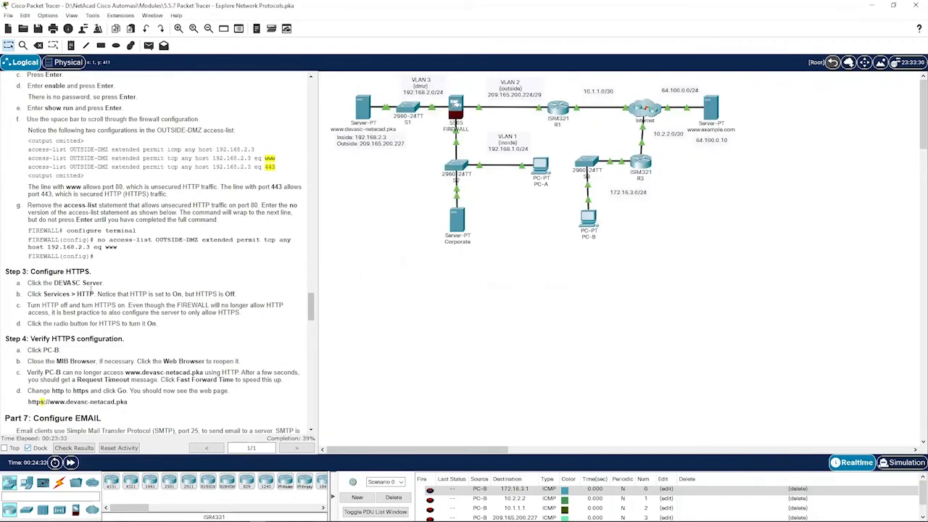
click(363, 107)
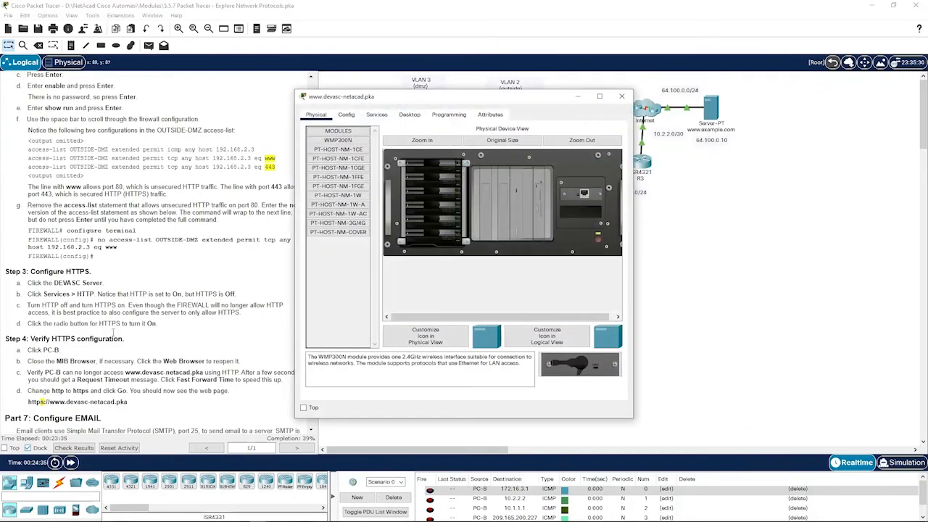
drag(425, 101, 466, 101)
click(415, 116)
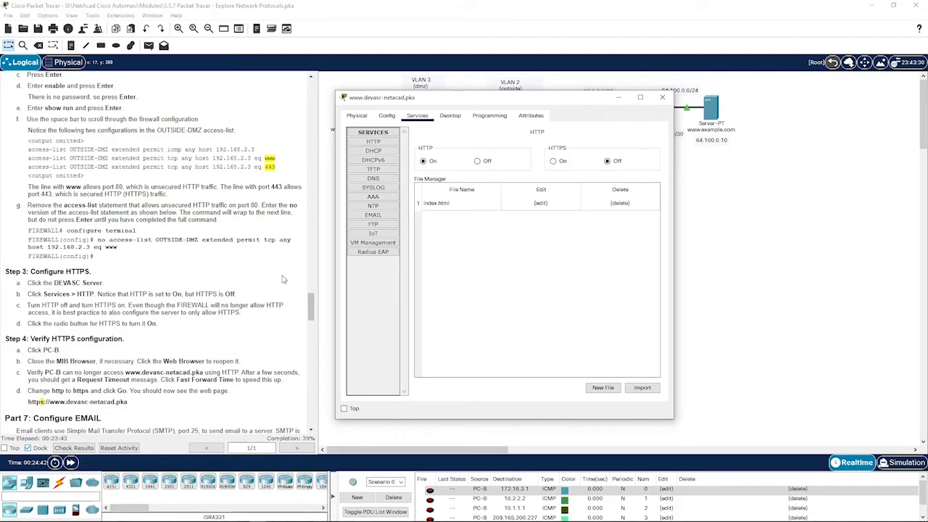
click(478, 161)
click(554, 161)
click(711, 231)
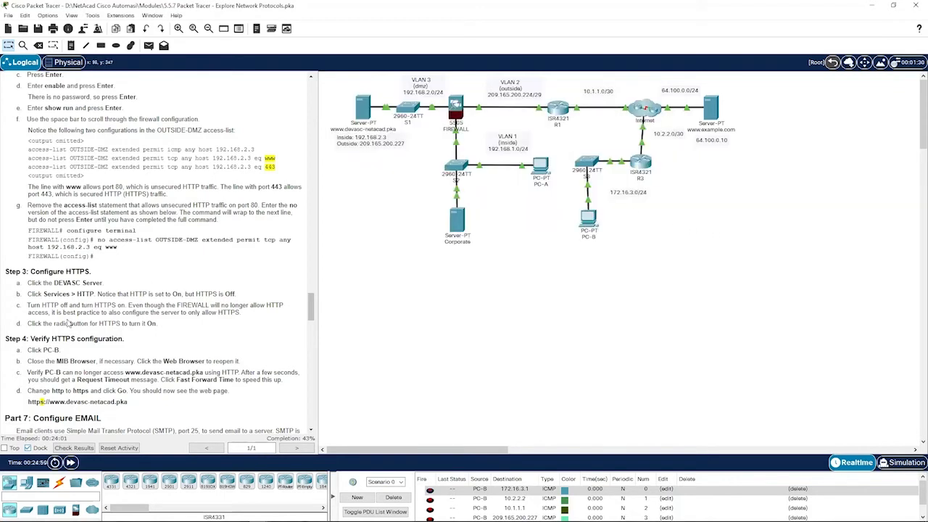
scroll(67, 348, down, 3)
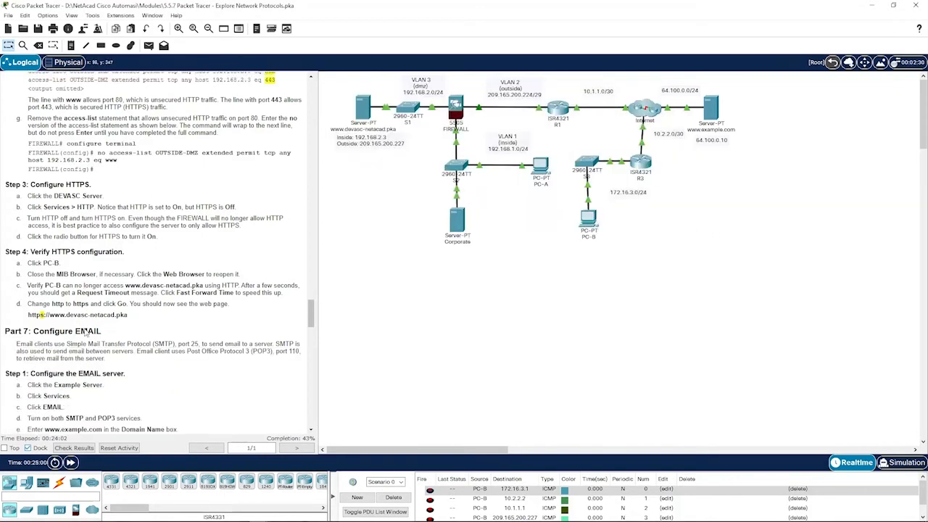
click(588, 217)
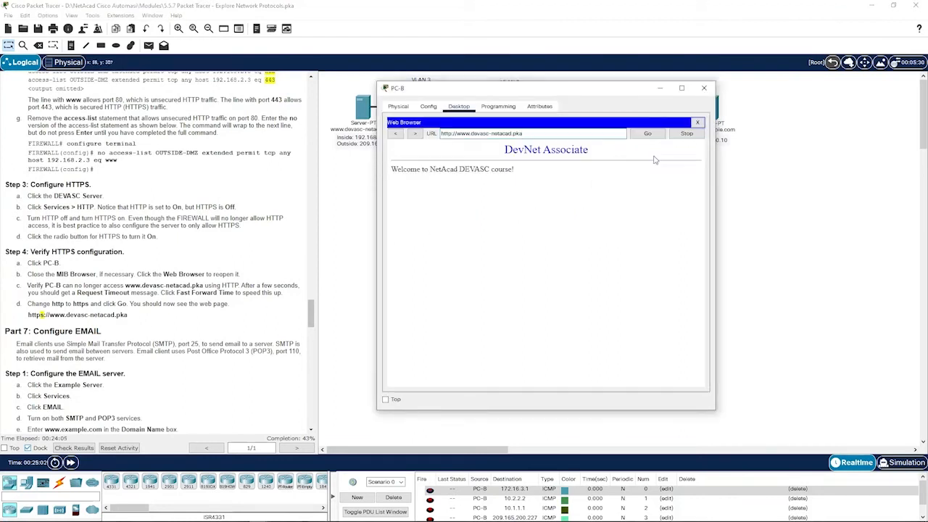
click(698, 122)
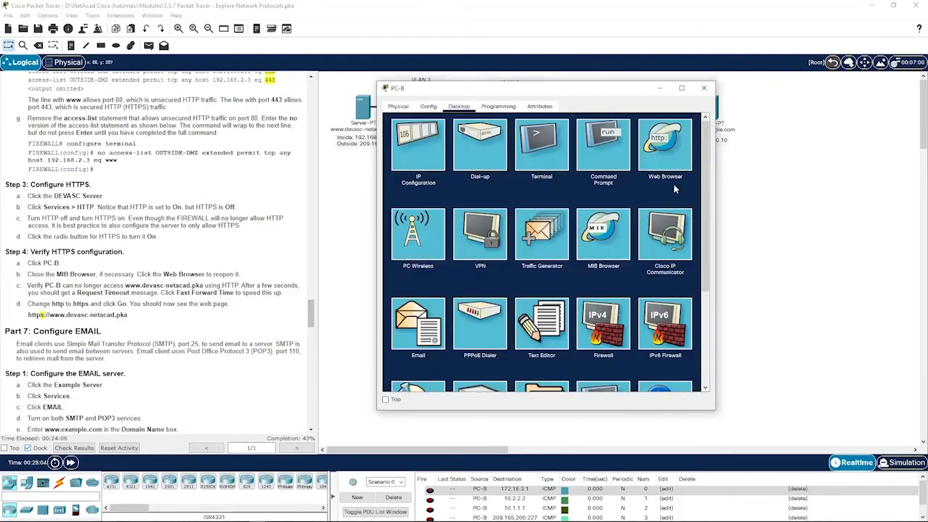
click(595, 236)
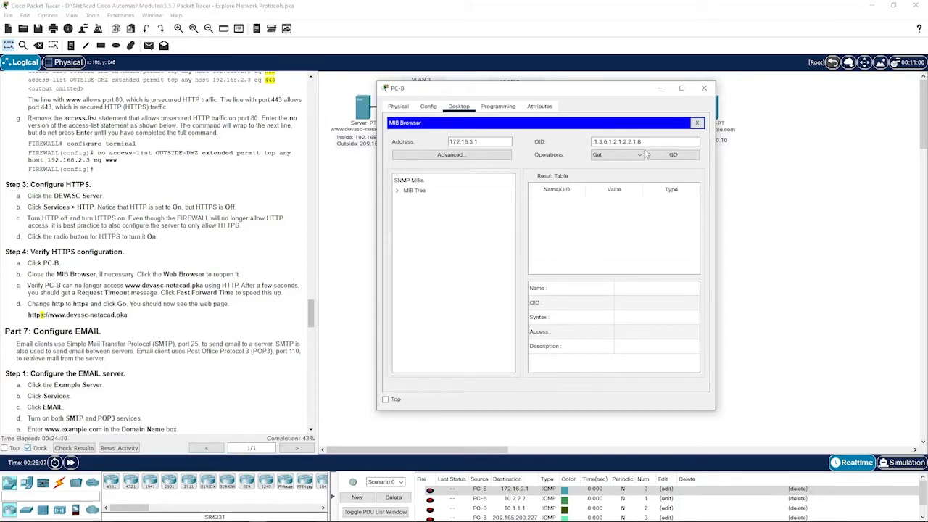
click(698, 123)
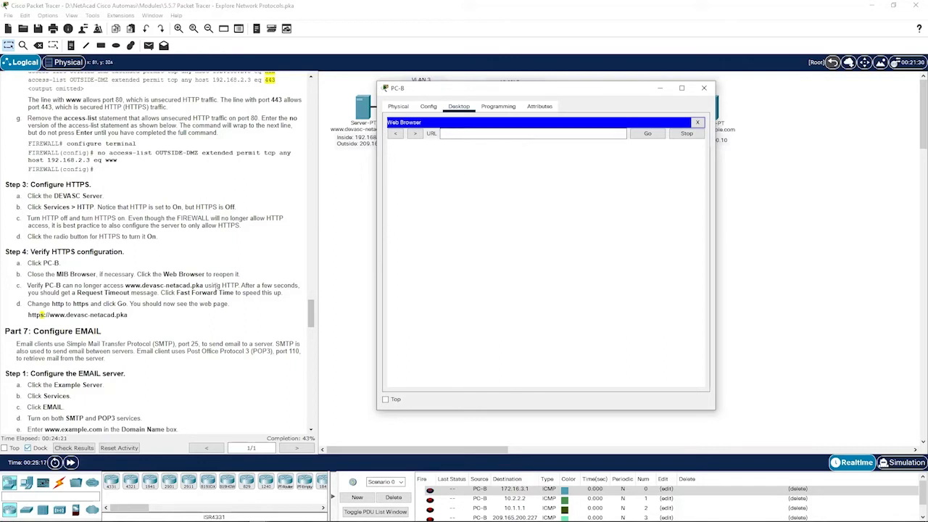
click(502, 134)
text(www.devasc)
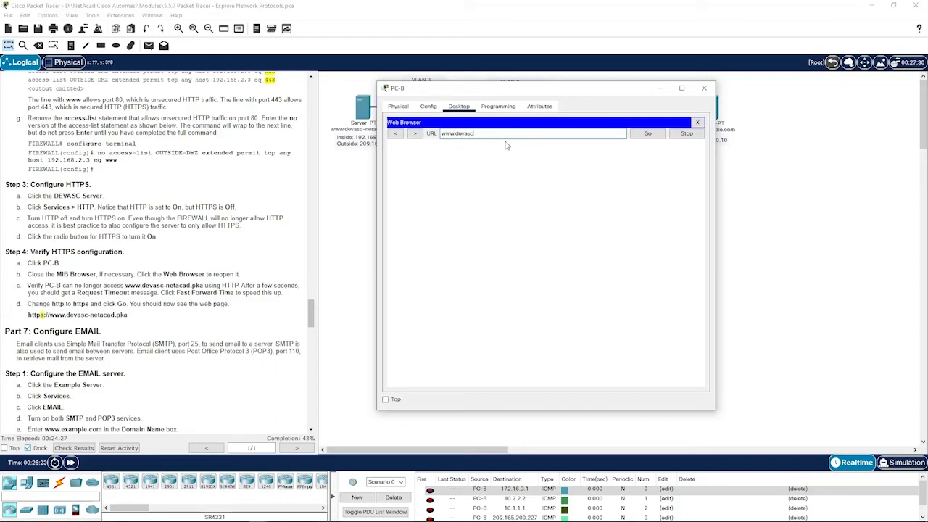
text(-netacad.pka)
key(Return)
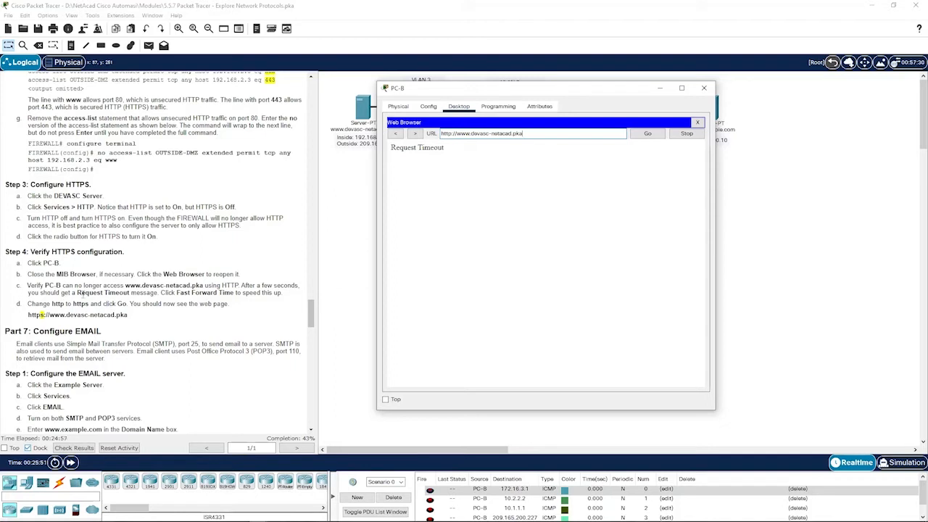
click(364, 389)
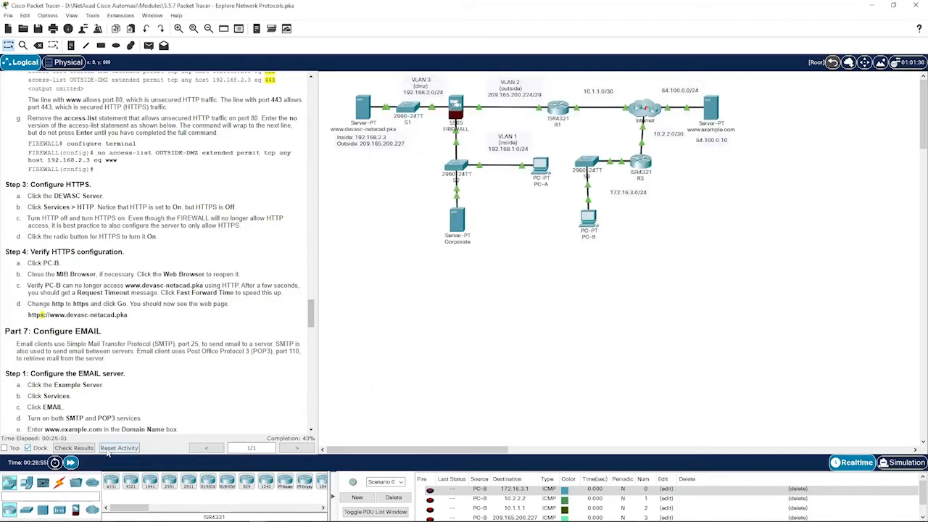
click(586, 220)
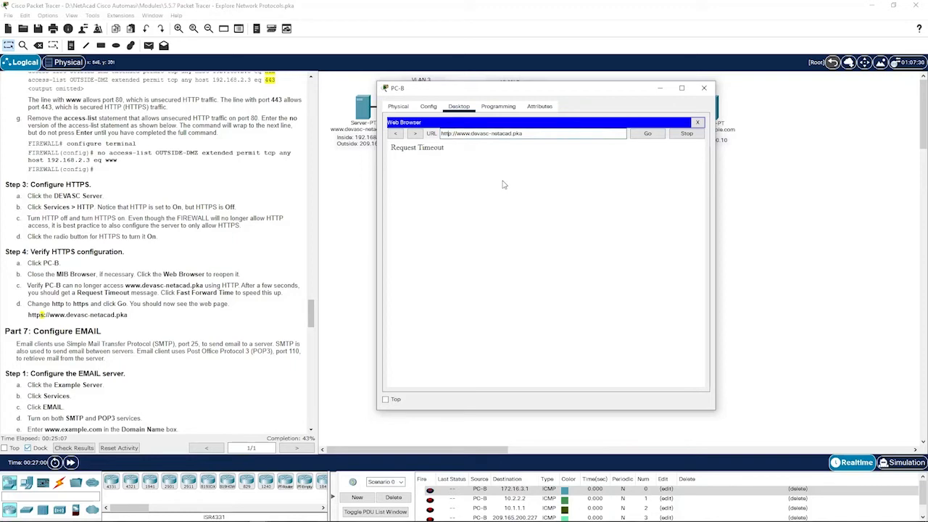
text(s)
key(Return)
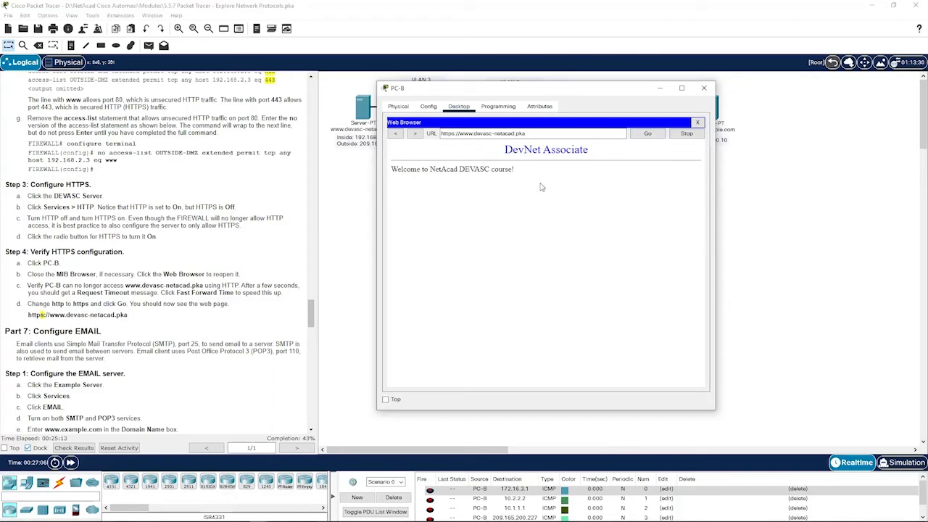
double_click(447, 135)
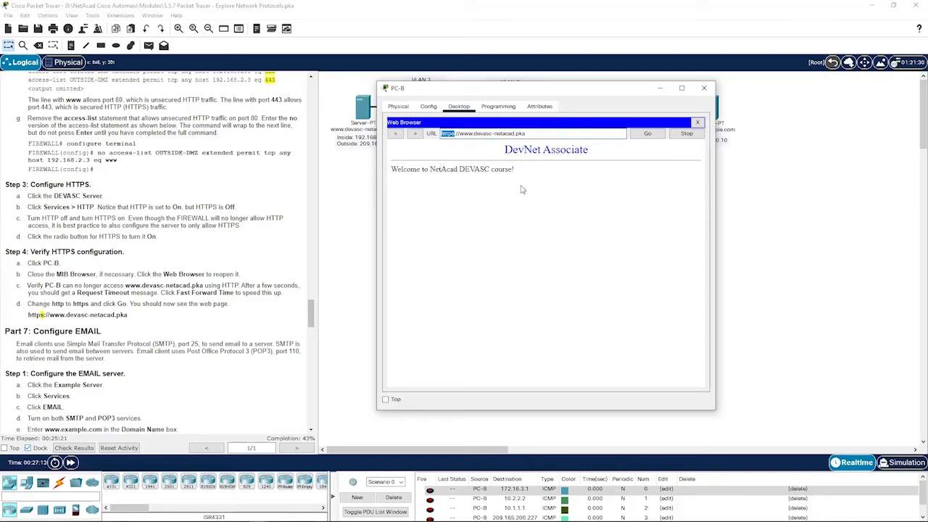
click(560, 133)
click(757, 206)
scroll(183, 324, down, 2)
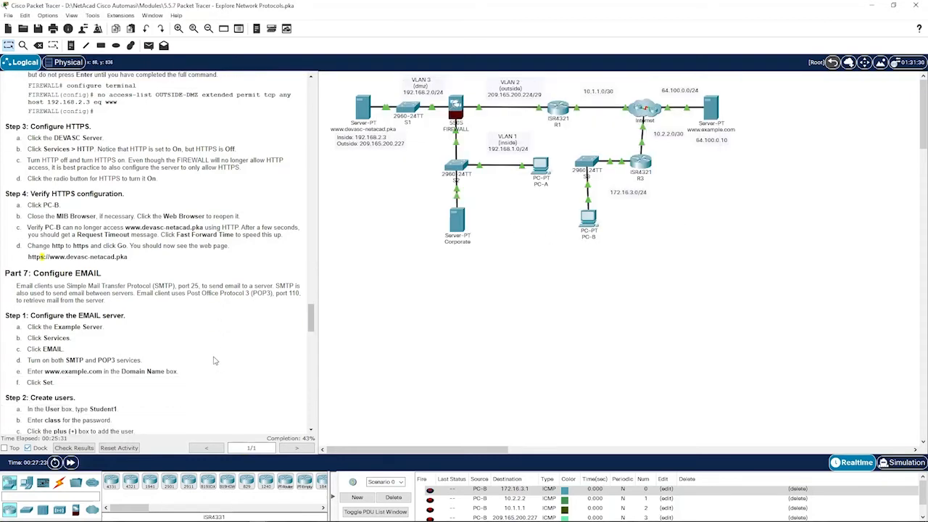
scroll(72, 290, down, 2)
scroll(12, 222, down, 1)
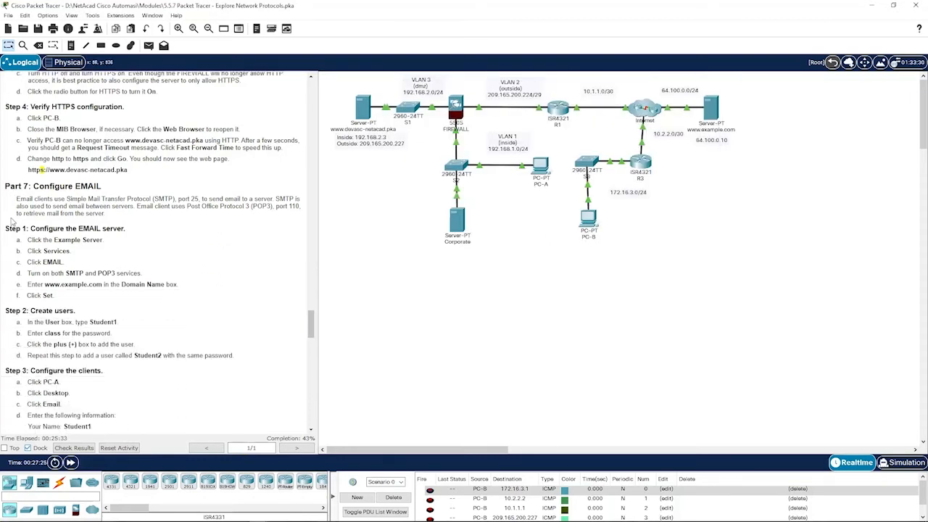
drag(6, 187, 111, 189)
click(111, 188)
click(712, 111)
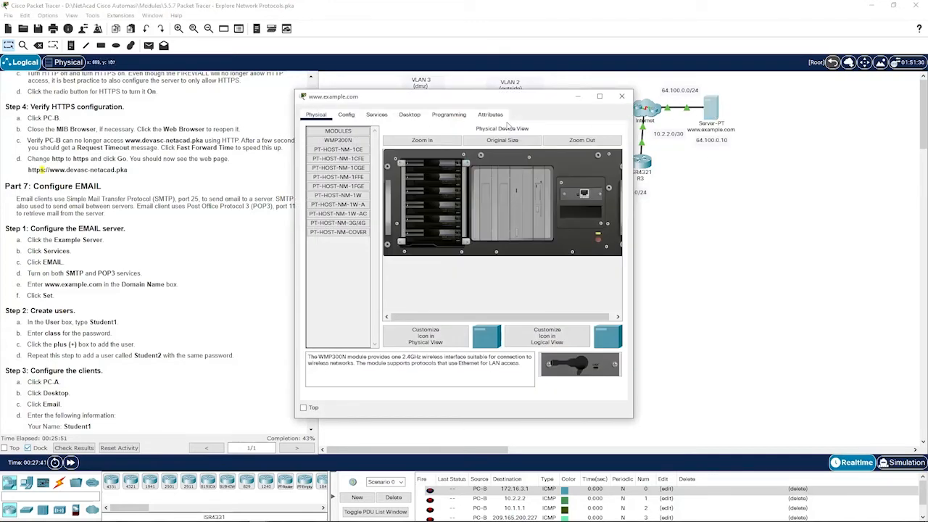
click(376, 114)
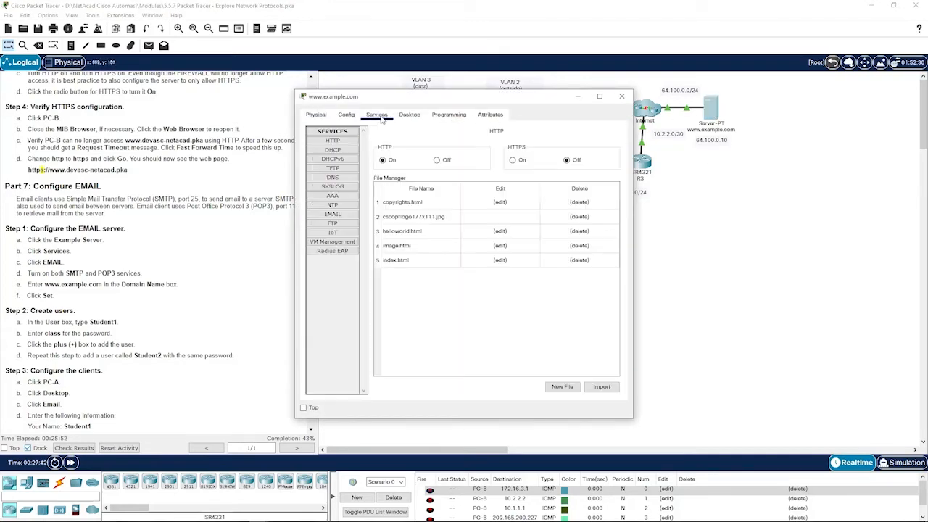
click(332, 214)
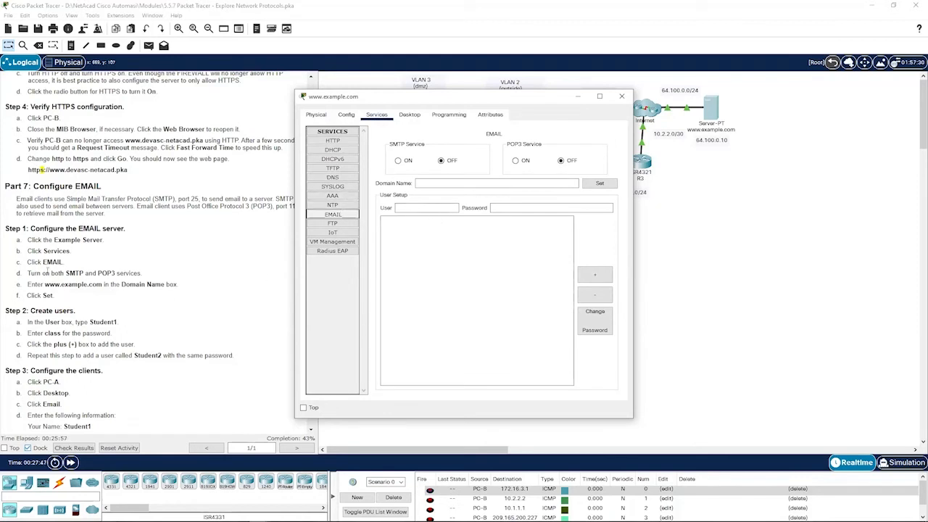
click(406, 160)
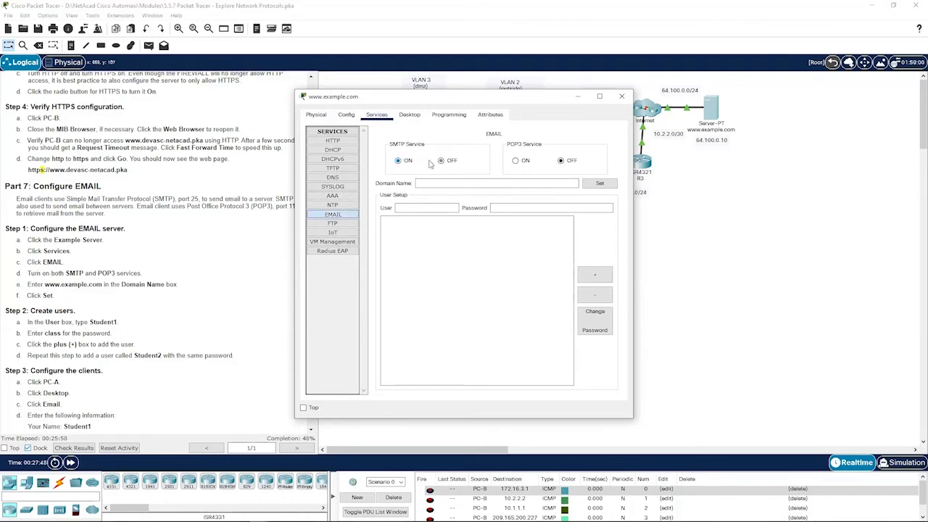
click(515, 161)
drag(511, 106, 538, 97)
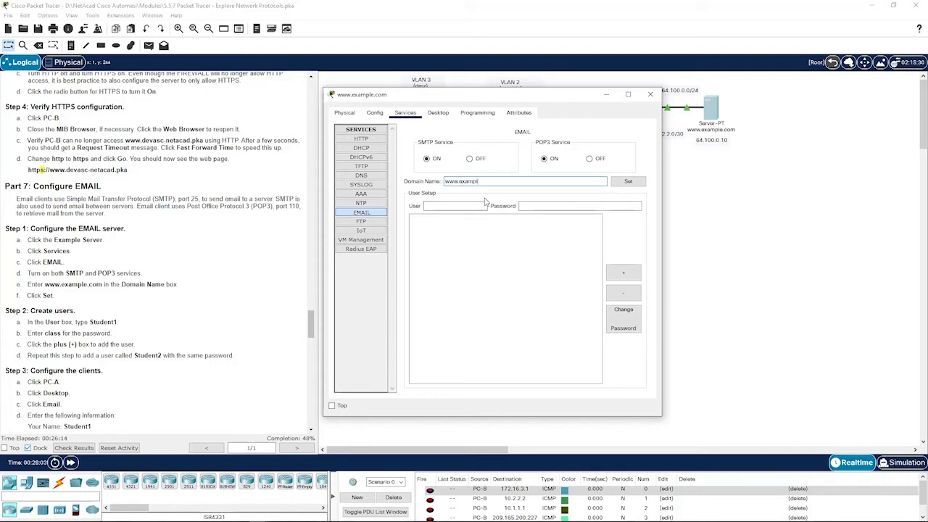
text(om)
click(613, 183)
click(632, 184)
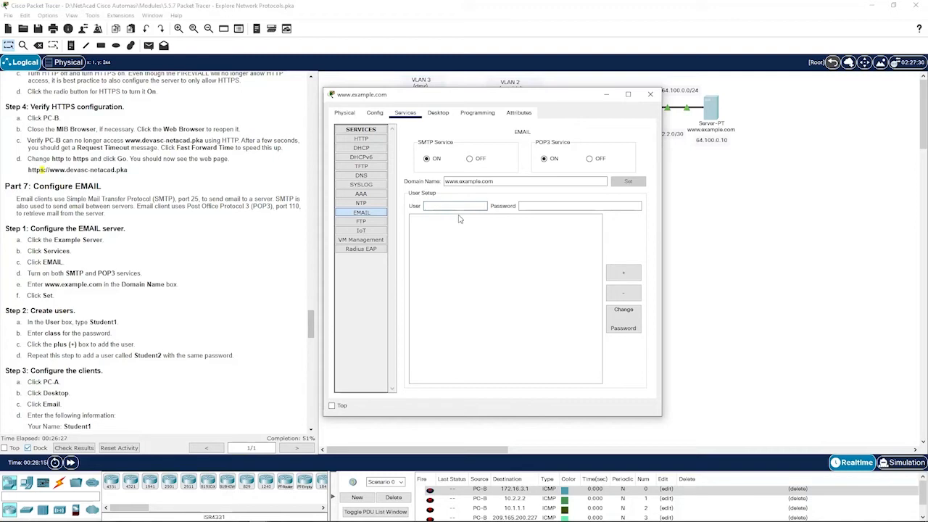
- Add mail users Student1 and Student2, then close the server window
text(dent1)
click(624, 273)
click(455, 210)
text(Stude)
click(624, 273)
scroll(142, 356, down, 2)
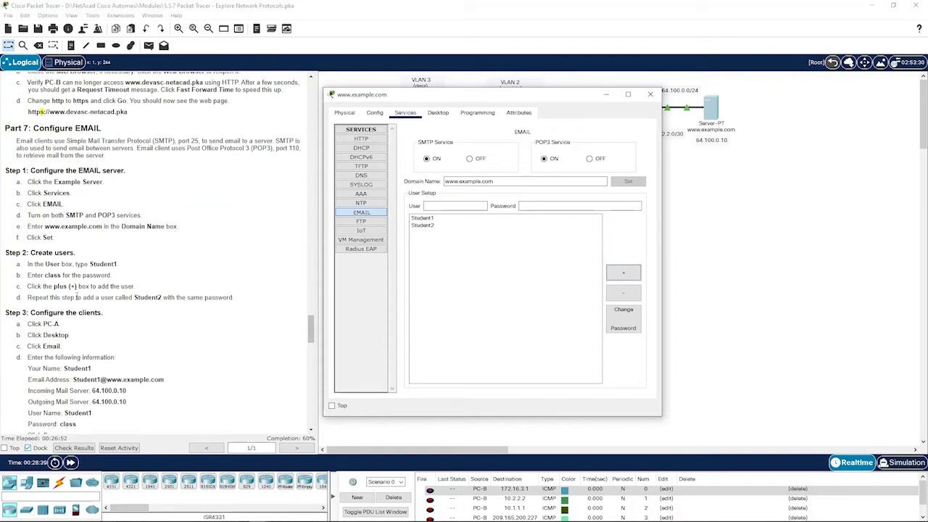
click(695, 328)
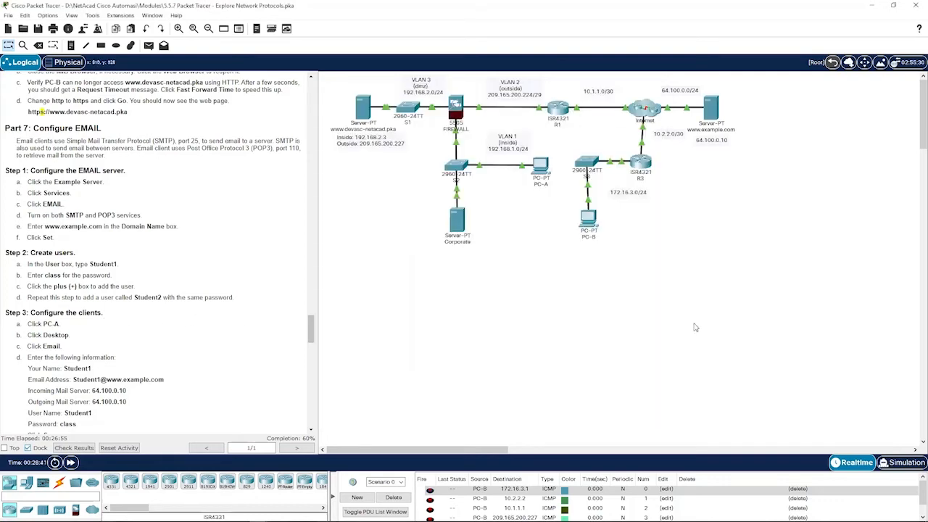
- In PC-A's Email setup, enter Student1's name, e-mail address and incoming server 64.100.0.10
click(541, 167)
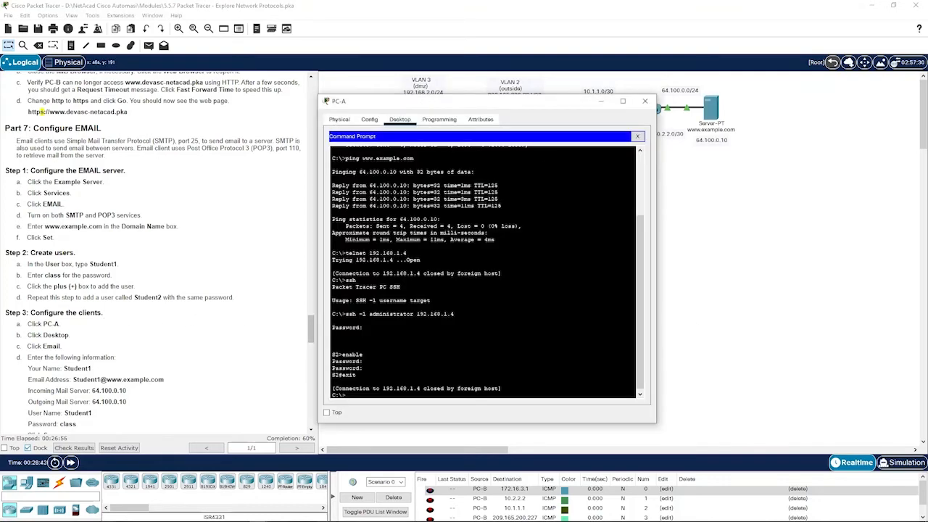
click(638, 137)
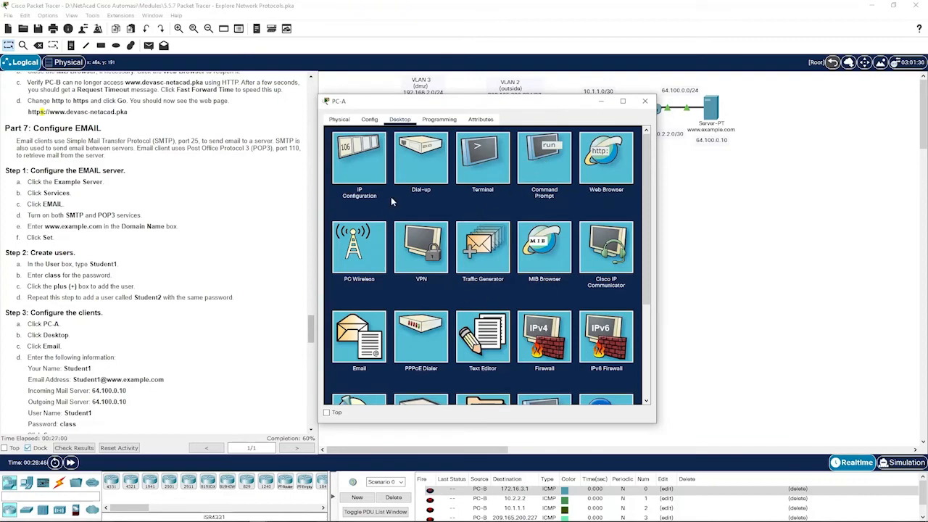
click(358, 336)
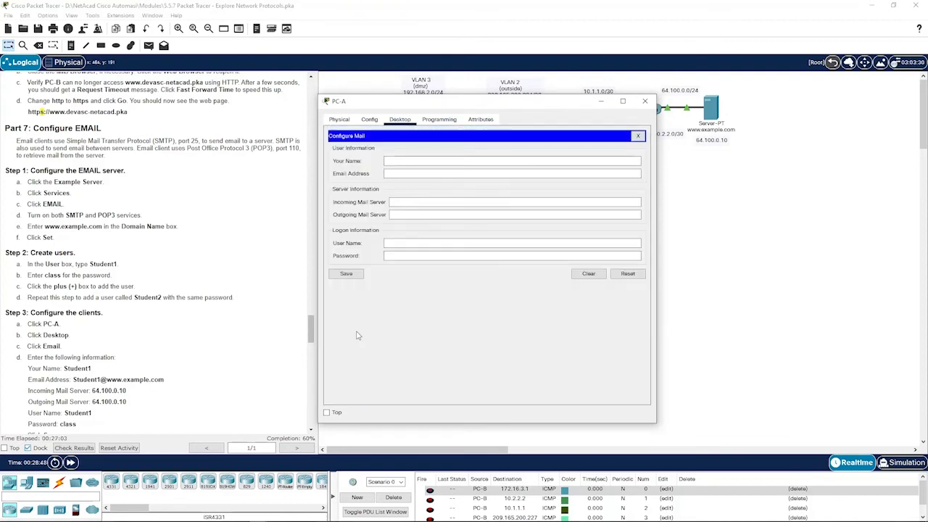
scroll(145, 327, down, 3)
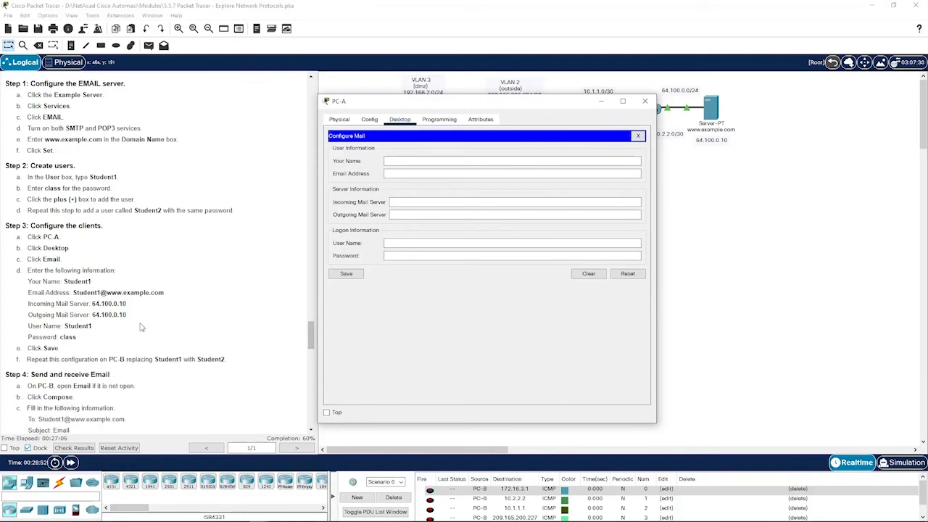
click(470, 161)
text(Student1@)
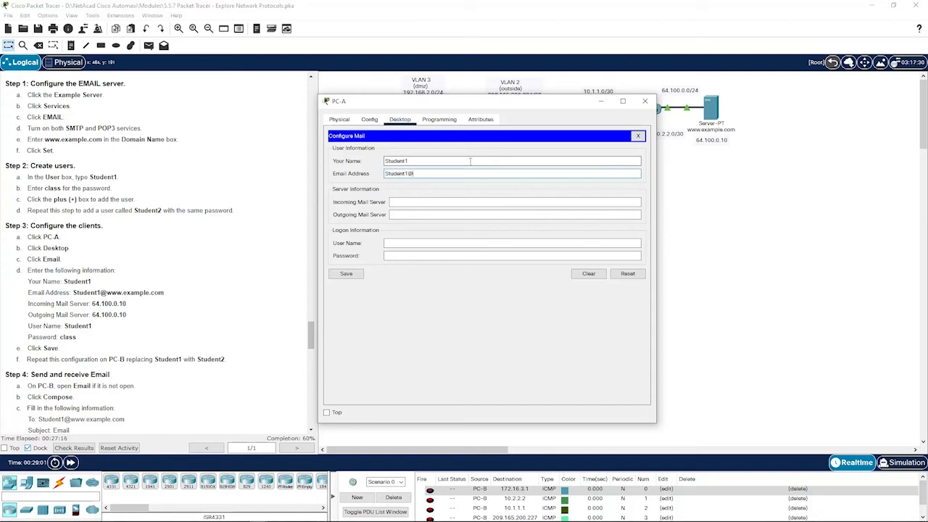
text(ple.com)
key(Tab)
text(645)
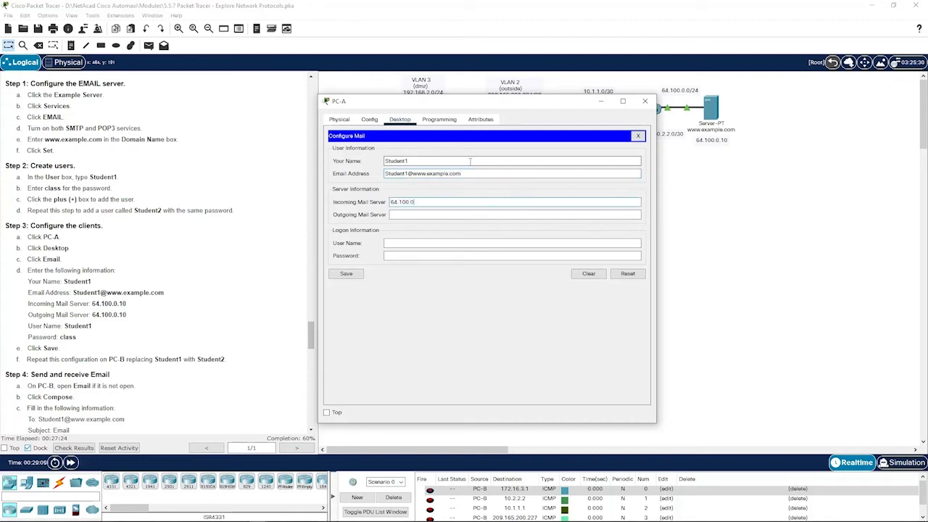
key(ctrl+a)
key(ctrl+c)
- Set outgoing server 64.100.0.10, user name Student1 and the account password, then save
click(417, 215)
key(ctrl+v)
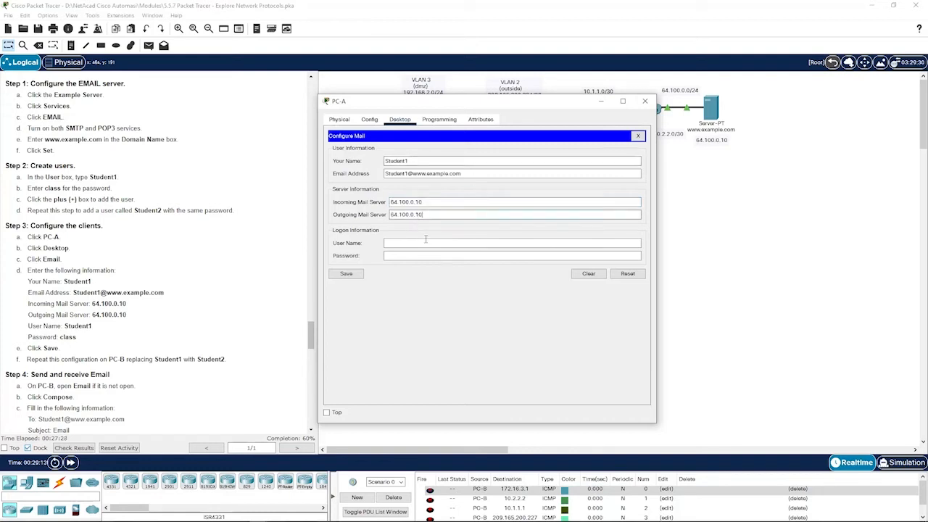
drag(410, 161, 366, 164)
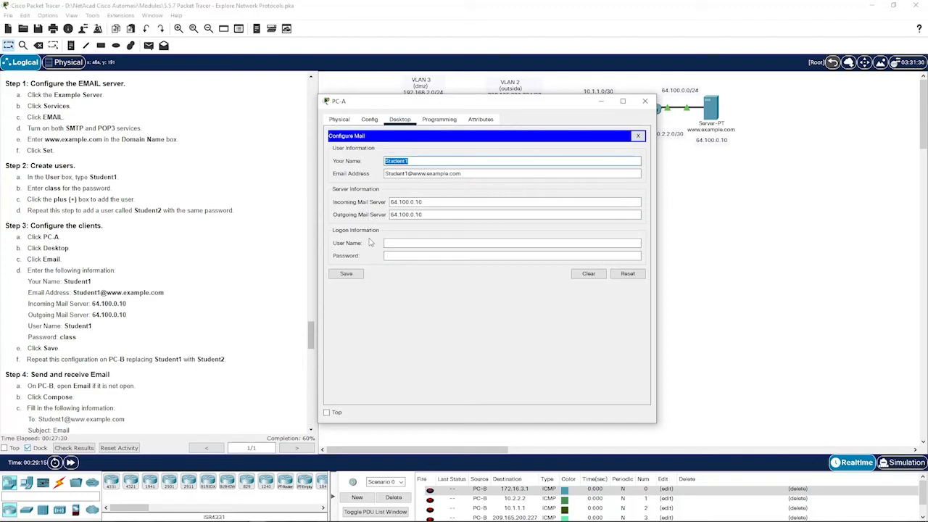
click(414, 242)
text(Student1)
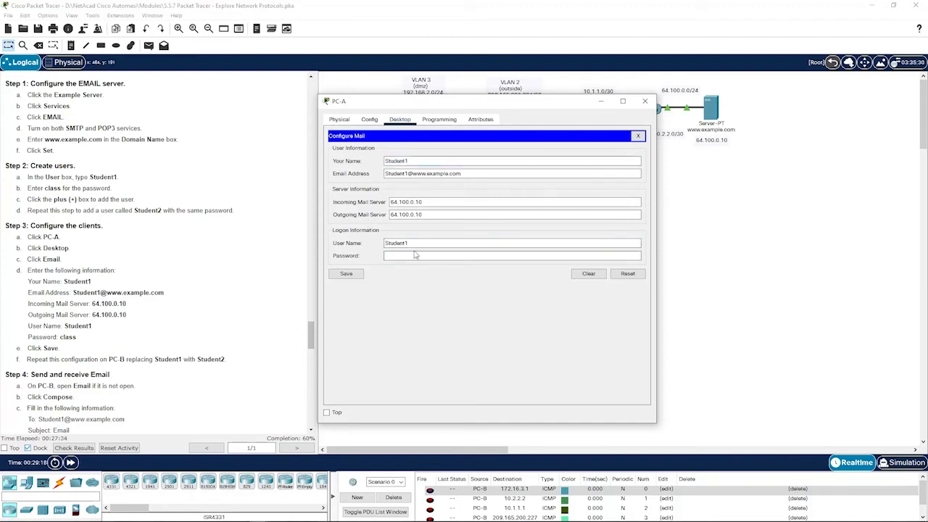
click(416, 255)
text(class)
click(354, 274)
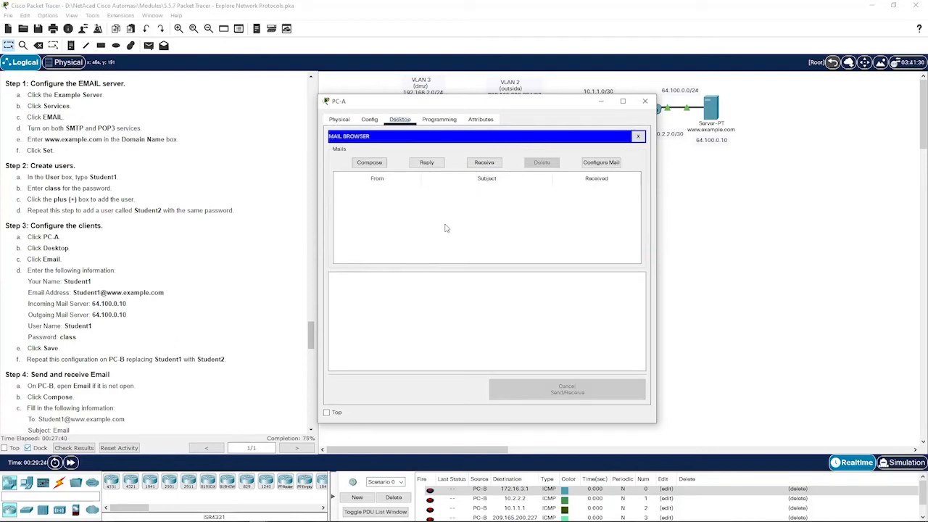
click(695, 272)
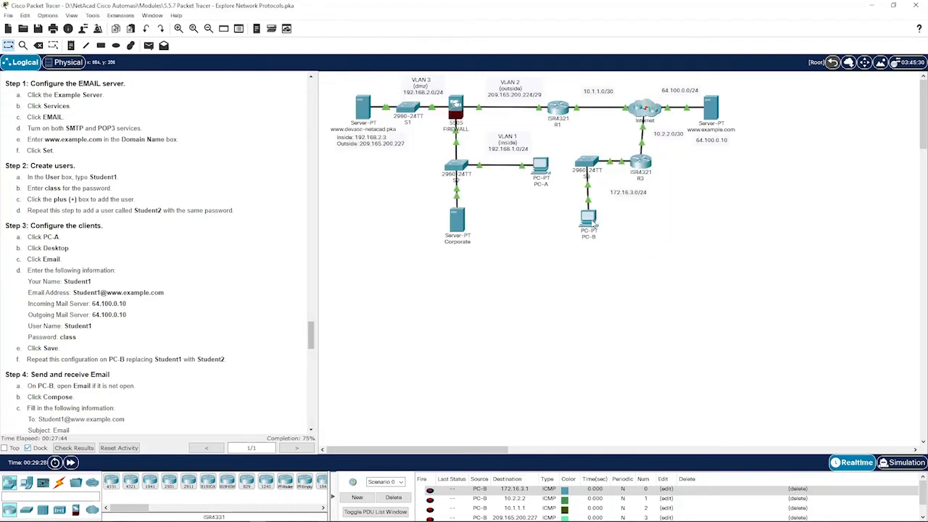
- In PC-B's Email setup, enter the second student's name, e-mail address and incoming server 64.100.0.10
click(594, 225)
click(698, 122)
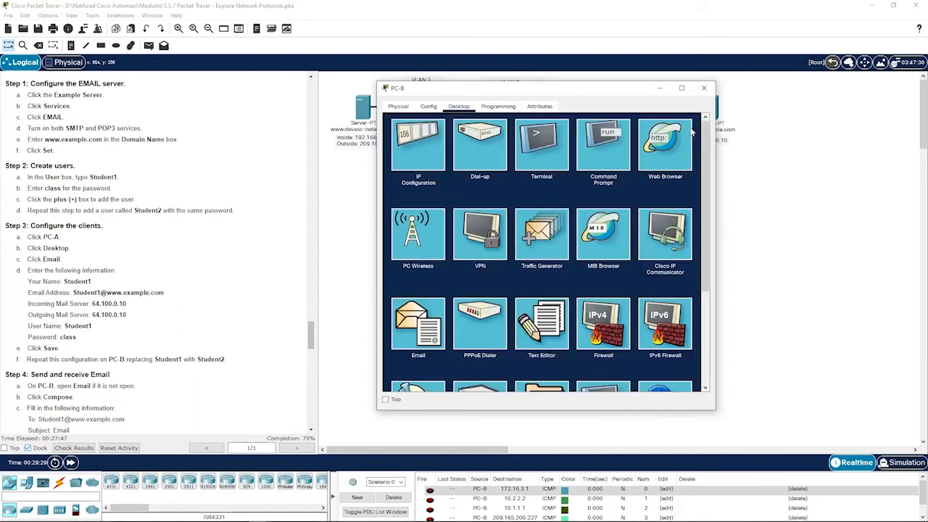
click(431, 319)
click(466, 149)
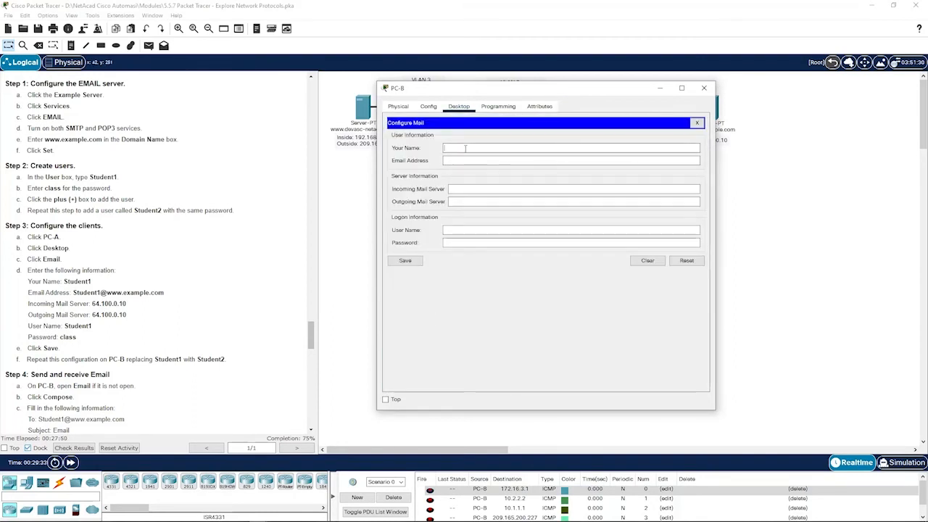
text(Student1)
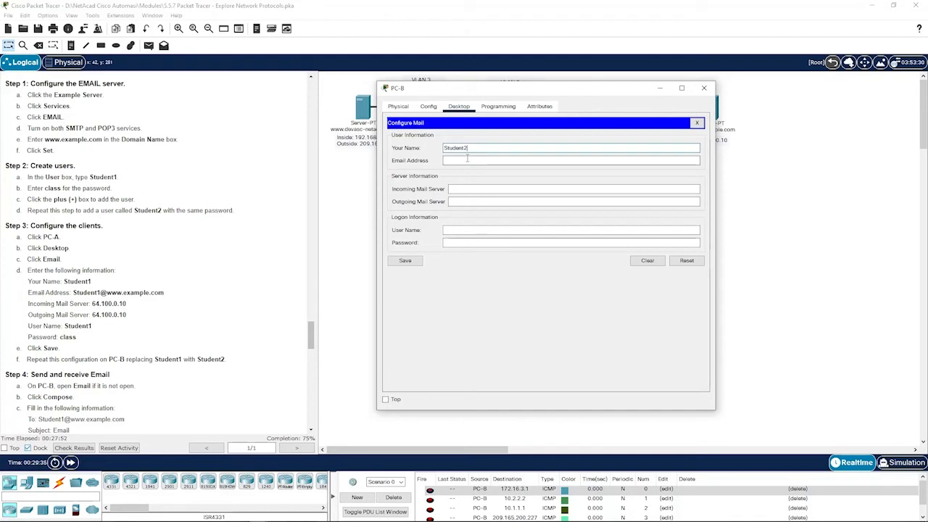
click(468, 159)
text(Student1)
text(@@ww)
key(BackSpace)
key(BackSpace)
key(BackSpace)
text(www)
text(.ex)
text(ample)
text(.com)
text(64.10)
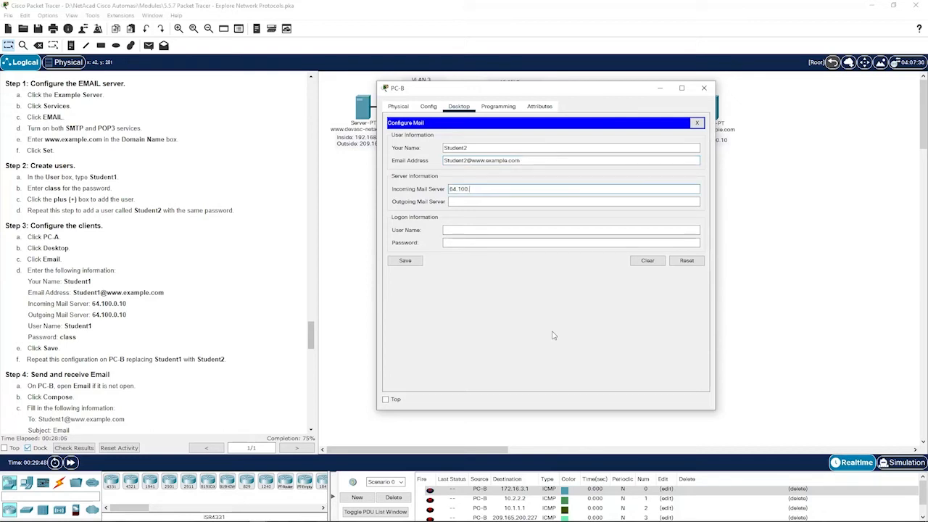
text(0.10)
- Set the login user name, outgoing server 64.100.0.10 and the account password, then save
click(491, 231)
text(Student1)
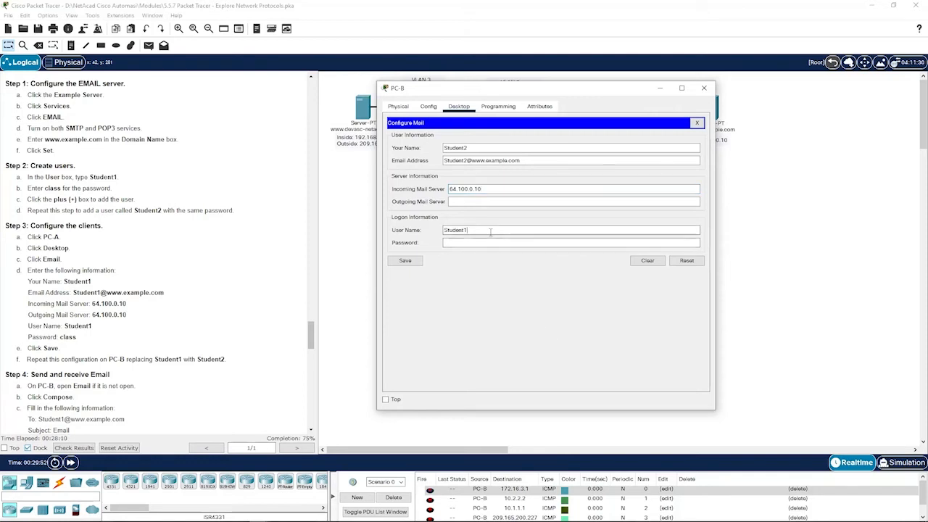
drag(501, 189, 424, 187)
key(ctrl+c)
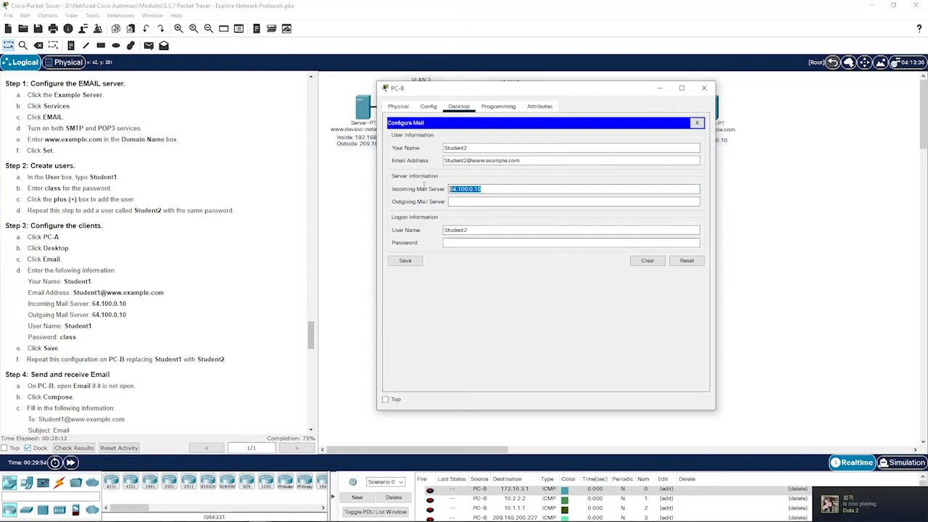
click(494, 202)
key(ctrl+v)
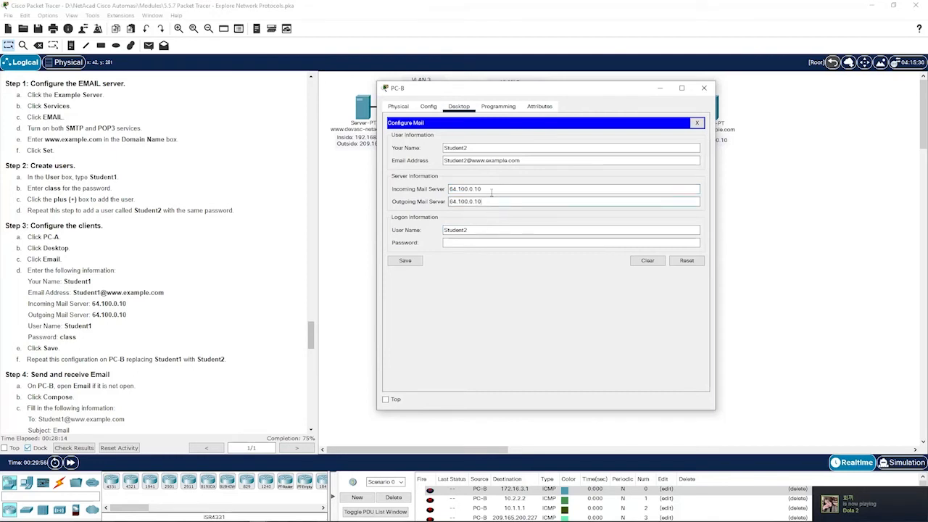
text(class)
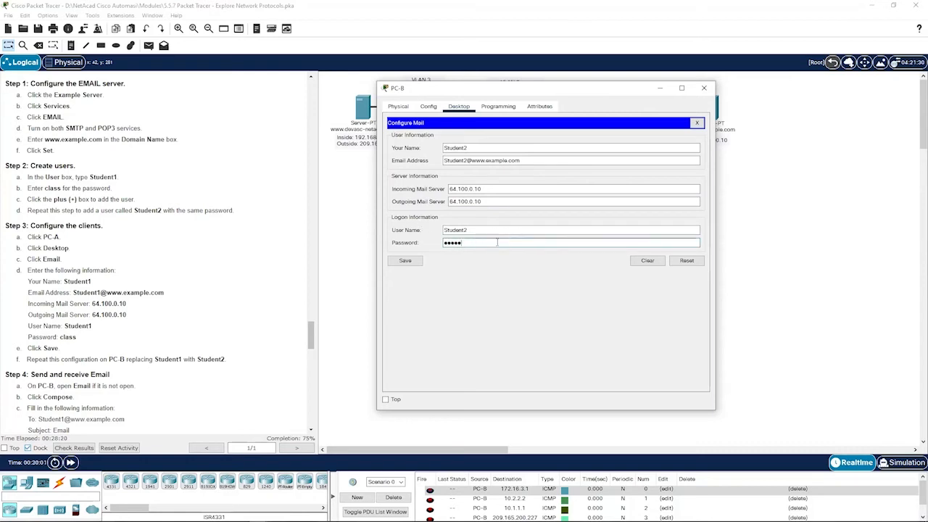
click(419, 263)
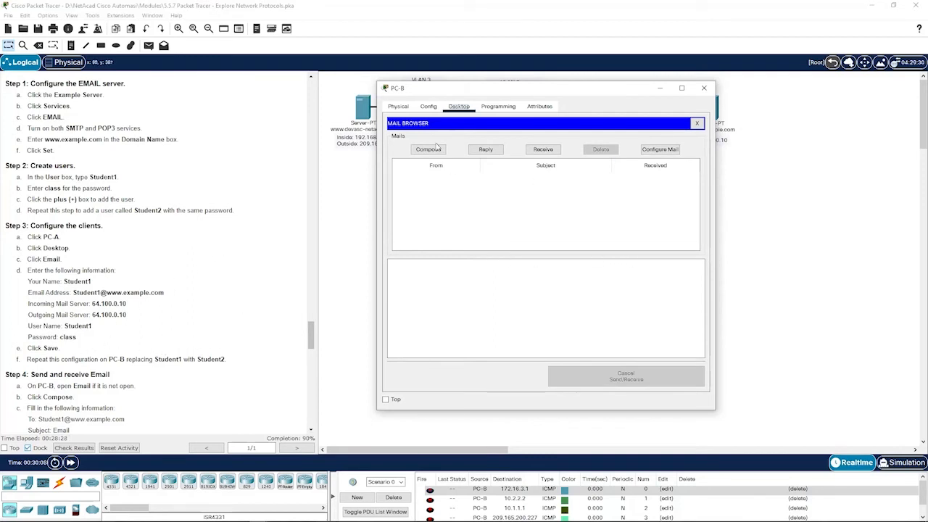
- Compose and send a mail to Student1 with subject 'Email' and body 'How are you?'
scroll(174, 326, down, 4)
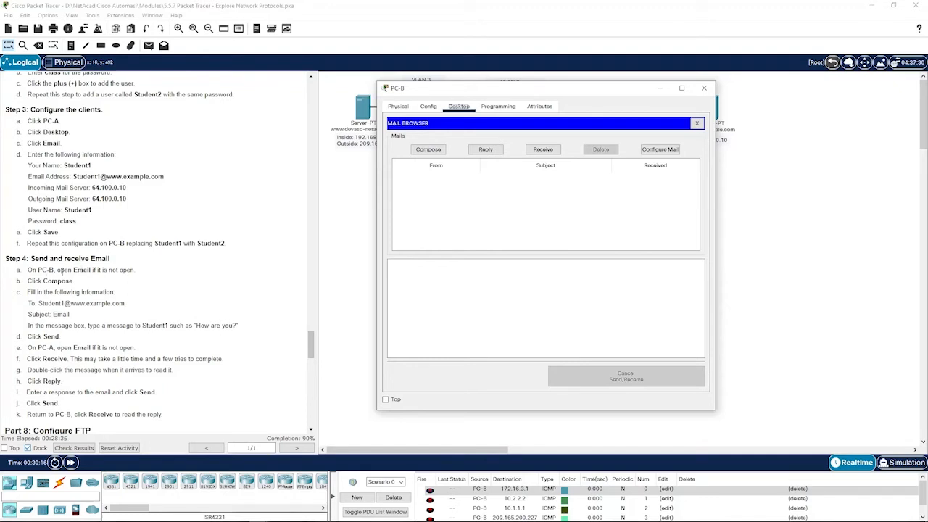
click(426, 150)
scroll(65, 297, down, 1)
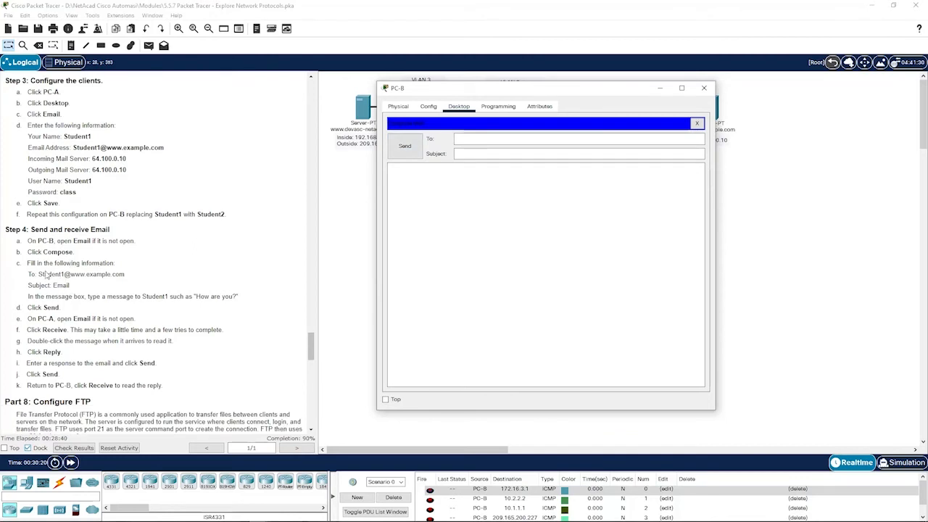
click(455, 141)
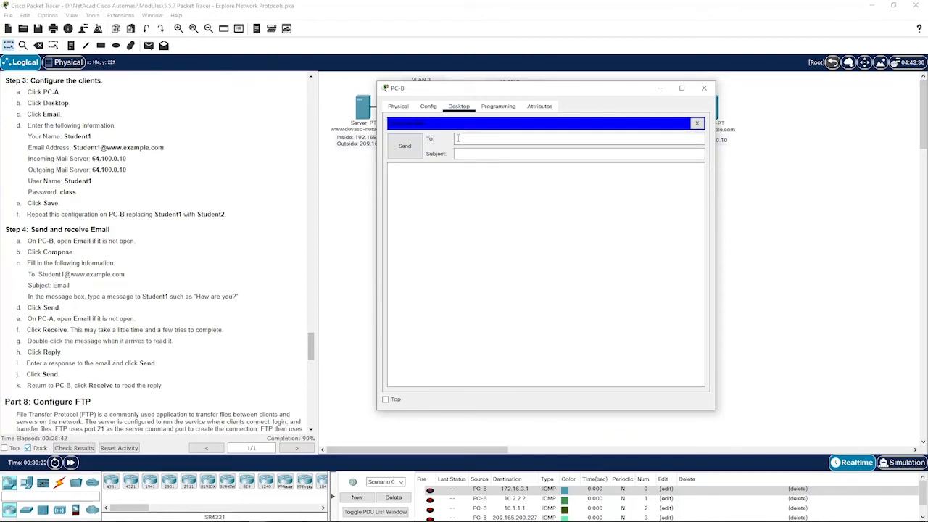
text(Student1@www.exa)
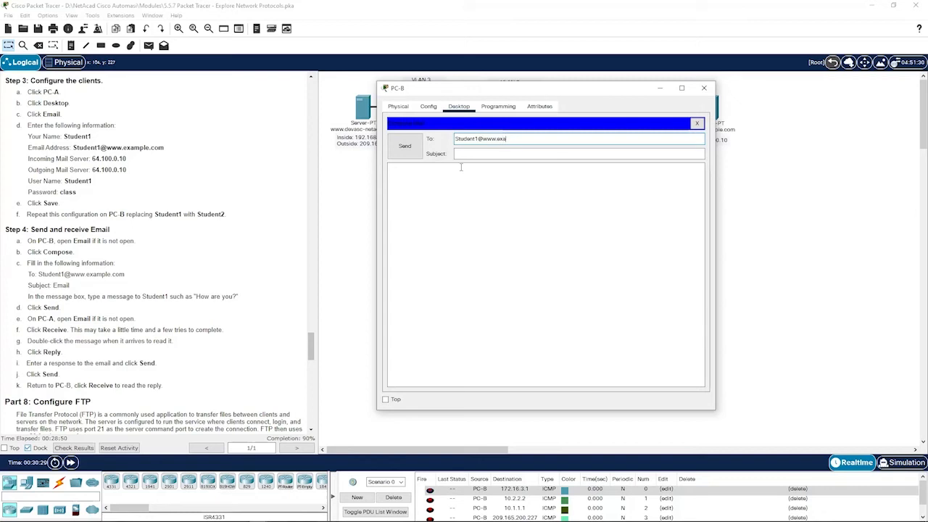
text(mple.co)
key(Tab)
text(Email)
text(H)
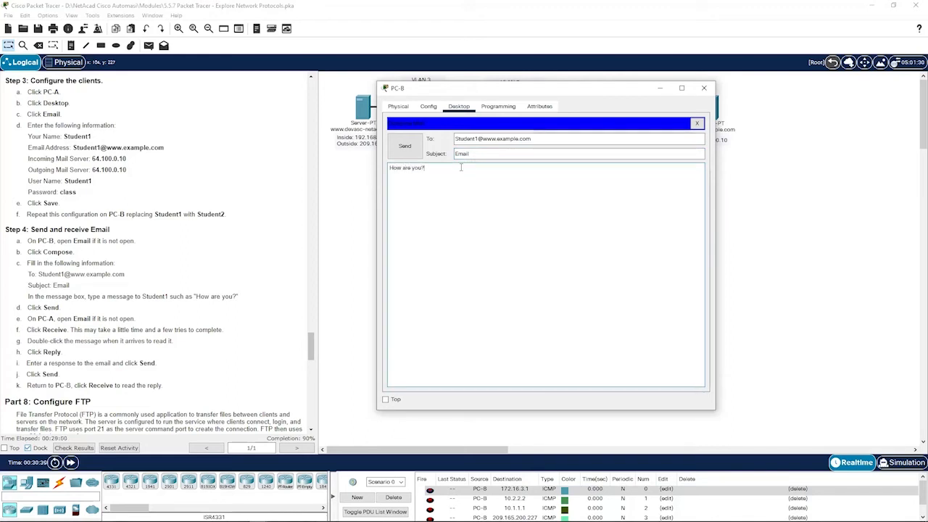
click(404, 145)
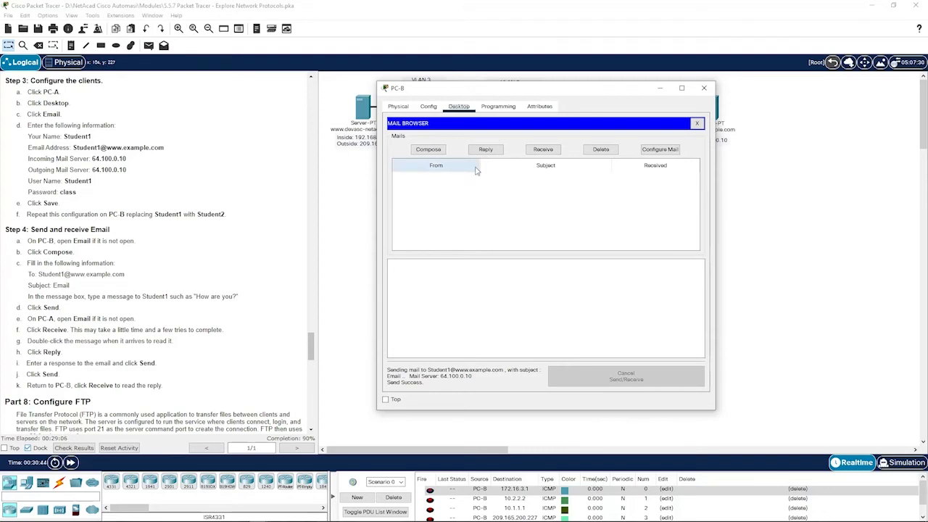
- Receive new mail on PC-A and open the 'Email' message
click(735, 229)
click(541, 169)
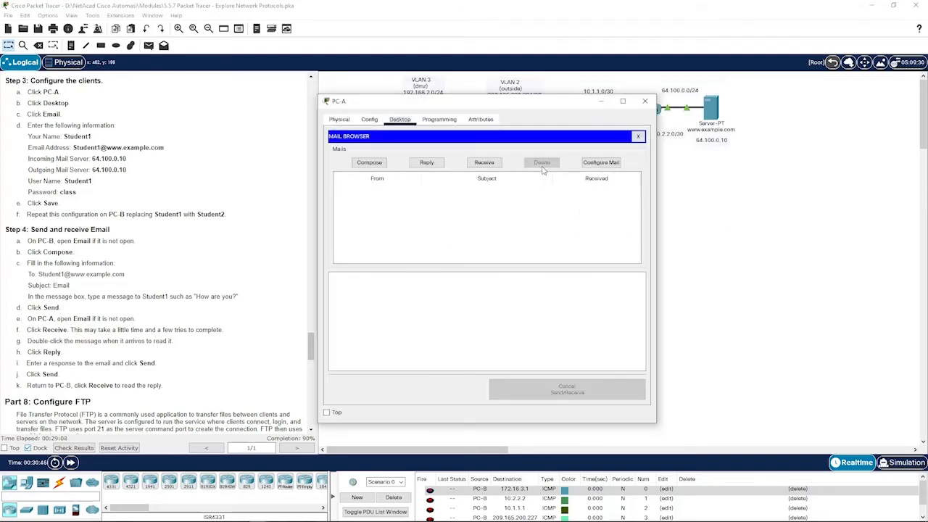
click(483, 163)
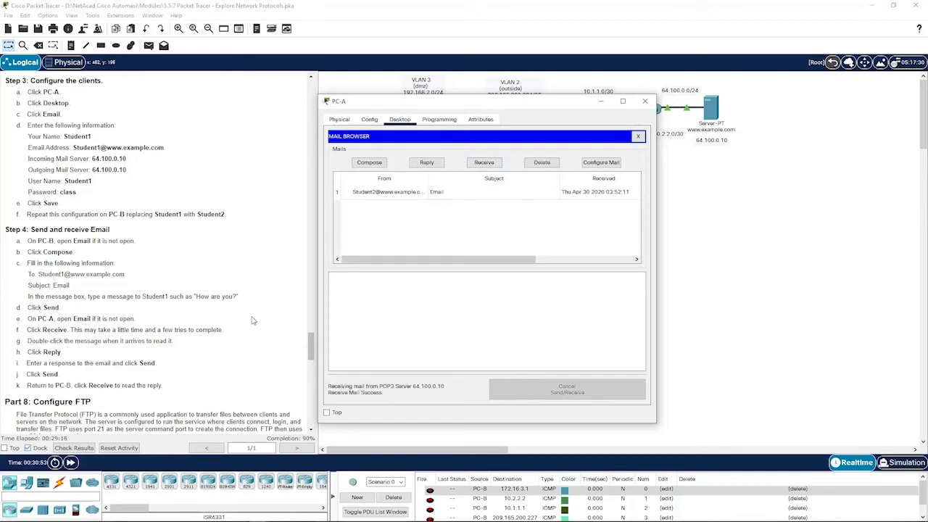
double_click(464, 192)
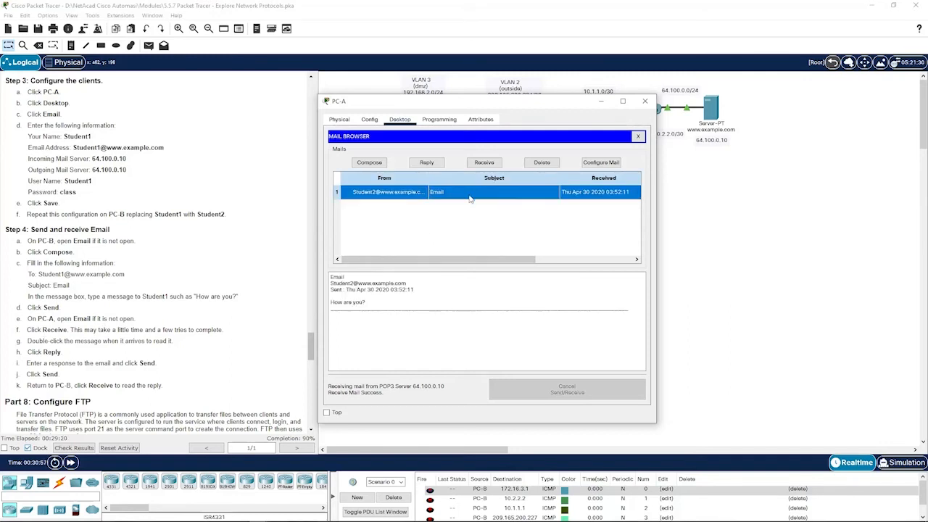
double_click(494, 195)
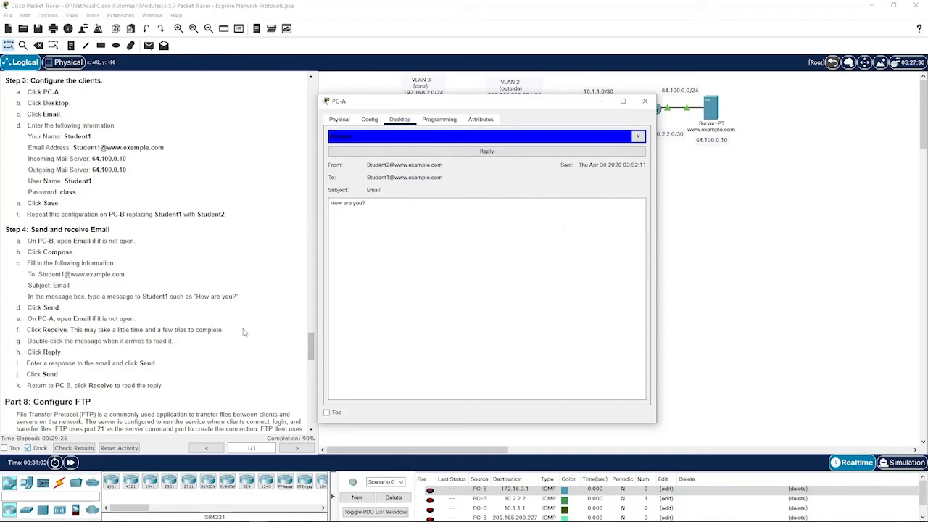
- Send a reply reading 'I am fine' and close the message
click(436, 152)
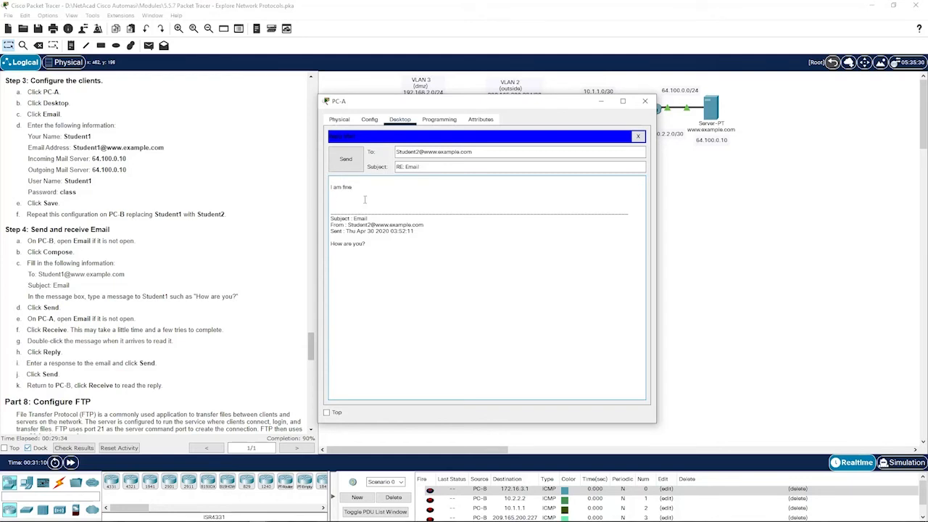
click(345, 159)
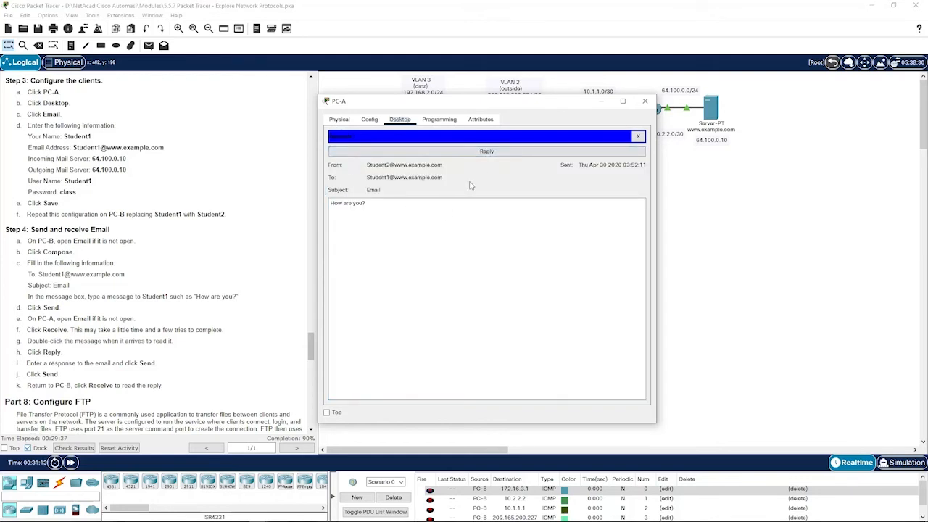
click(637, 136)
- Fetch mail on PC-B, read the 'RE: Email' reply saying 'I am fine', and close it
click(726, 232)
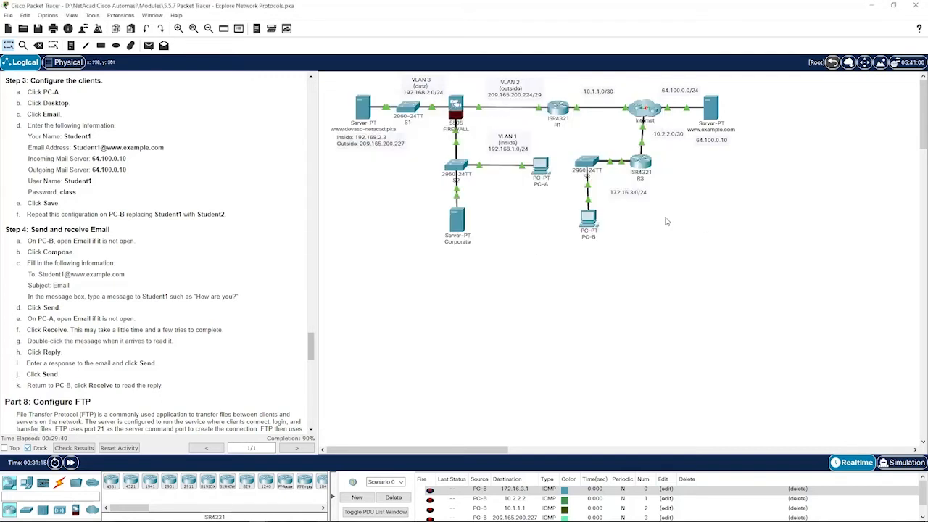
click(599, 225)
click(545, 148)
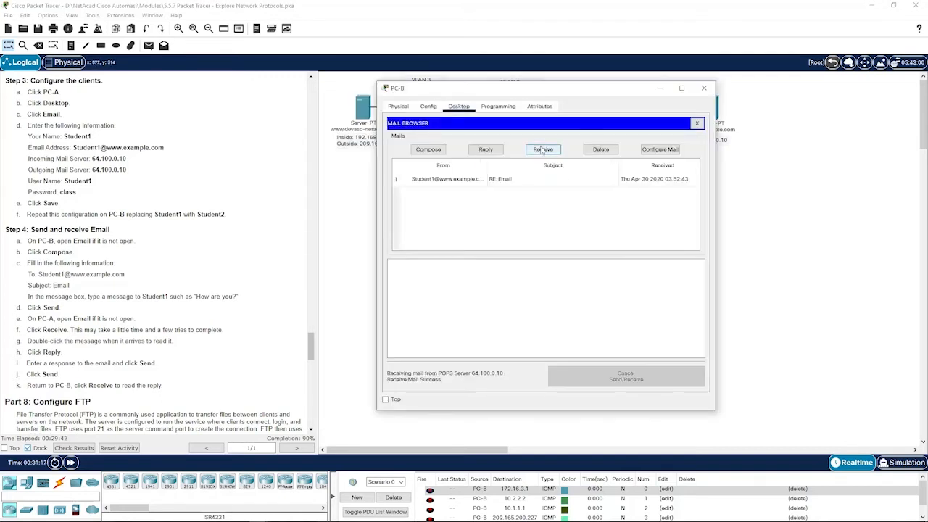
click(519, 182)
scroll(509, 299, up, 1)
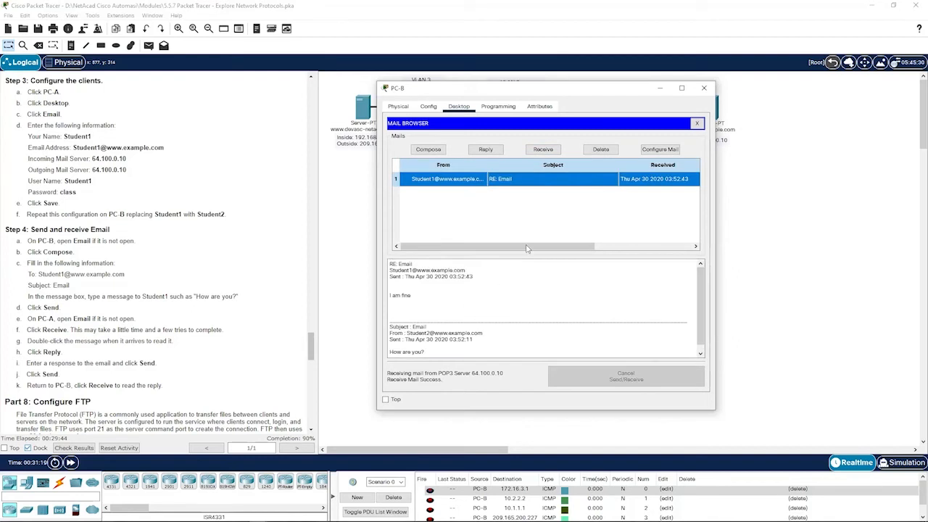
double_click(564, 182)
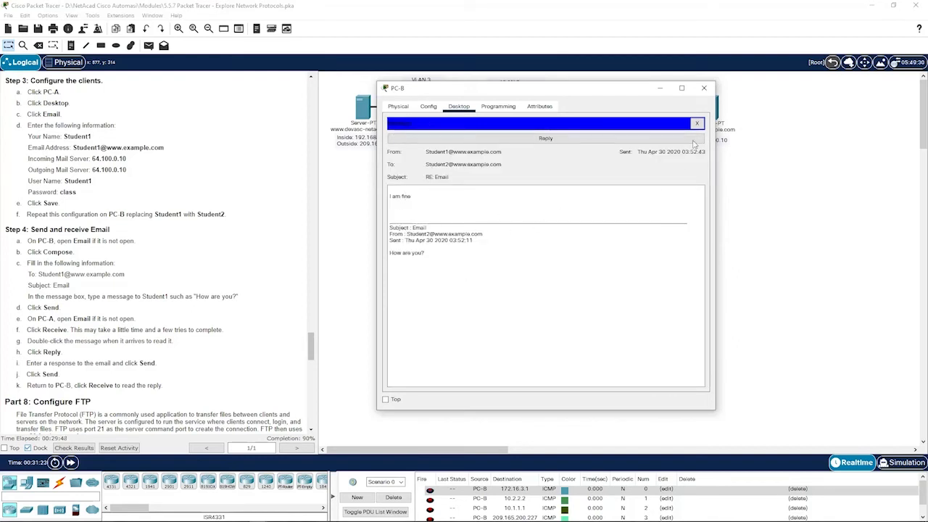
click(697, 123)
scroll(114, 303, down, 3)
scroll(114, 303, down, 3)
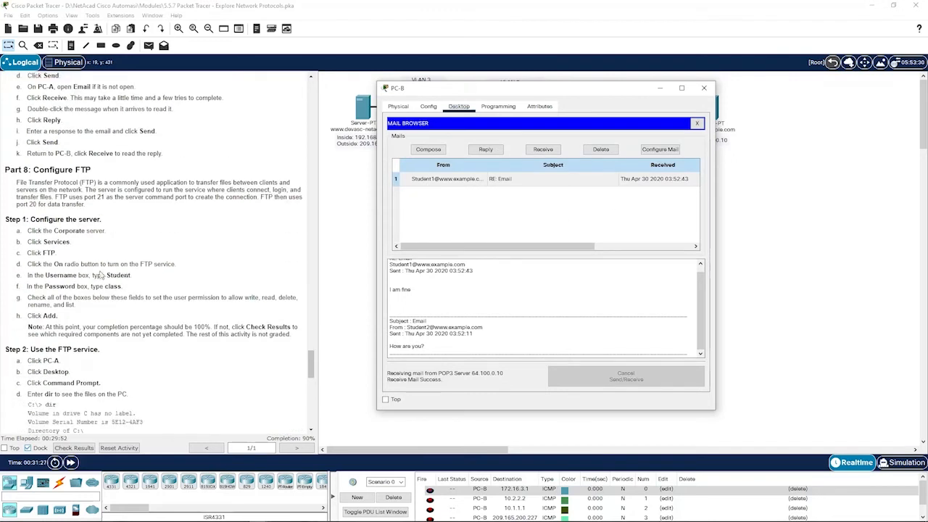
- Move to Part 8: Configure FTP and open the Corporate server's configuration window
click(769, 234)
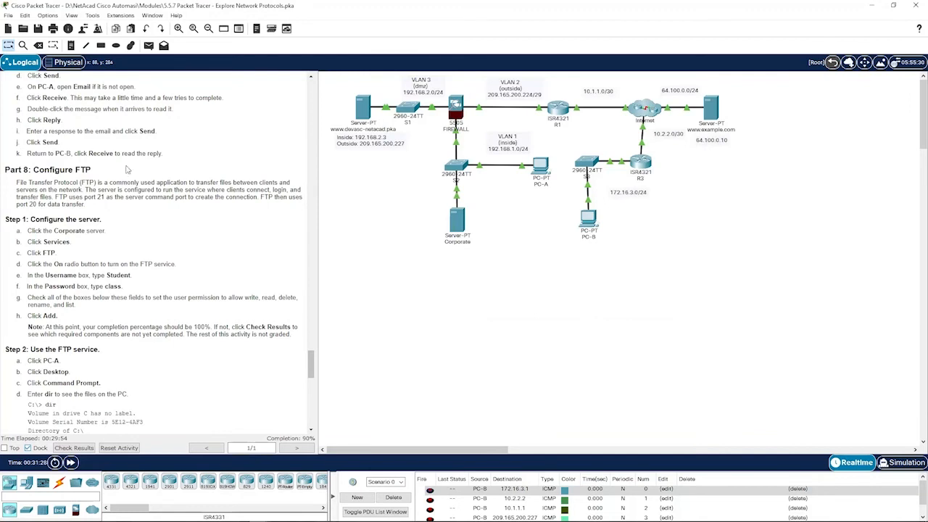
drag(90, 169, 4, 175)
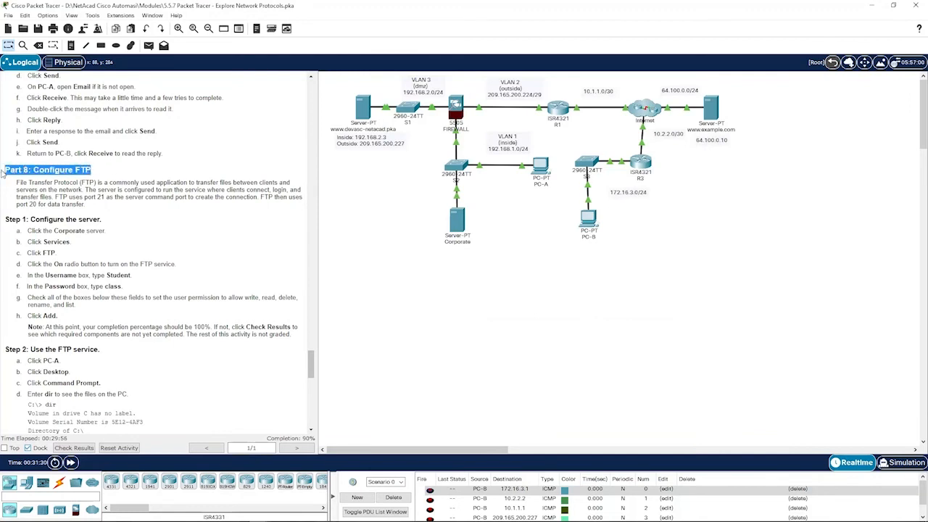
click(130, 175)
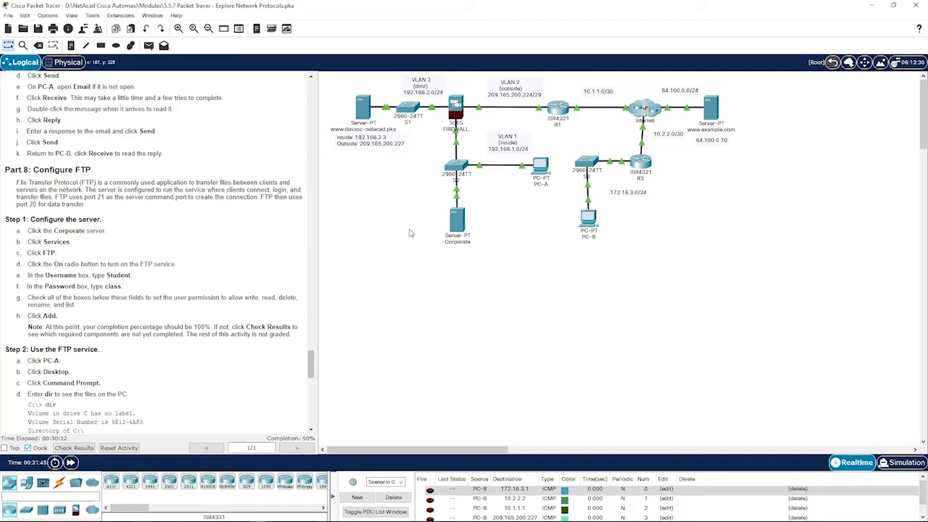
click(459, 221)
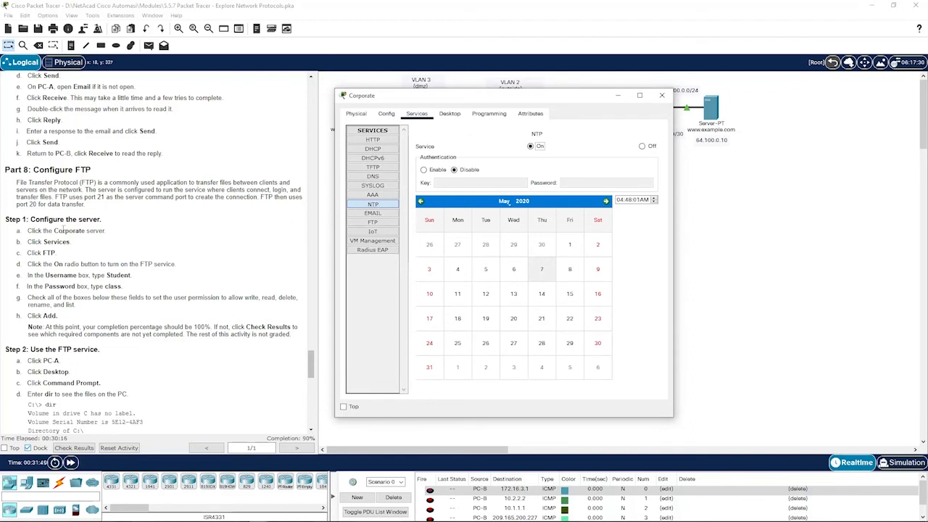
- Show the Corporate server's FTP service settings, reopening the server window to get back to them
click(375, 223)
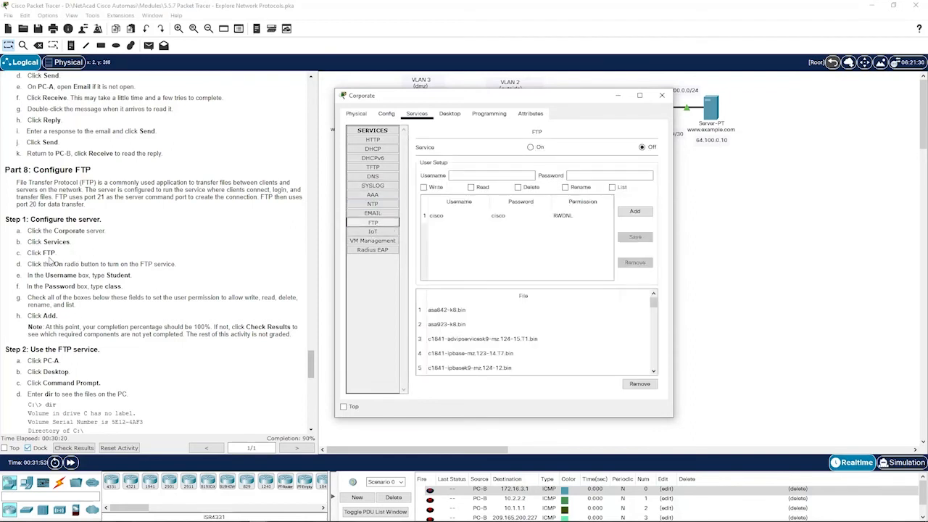
click(530, 147)
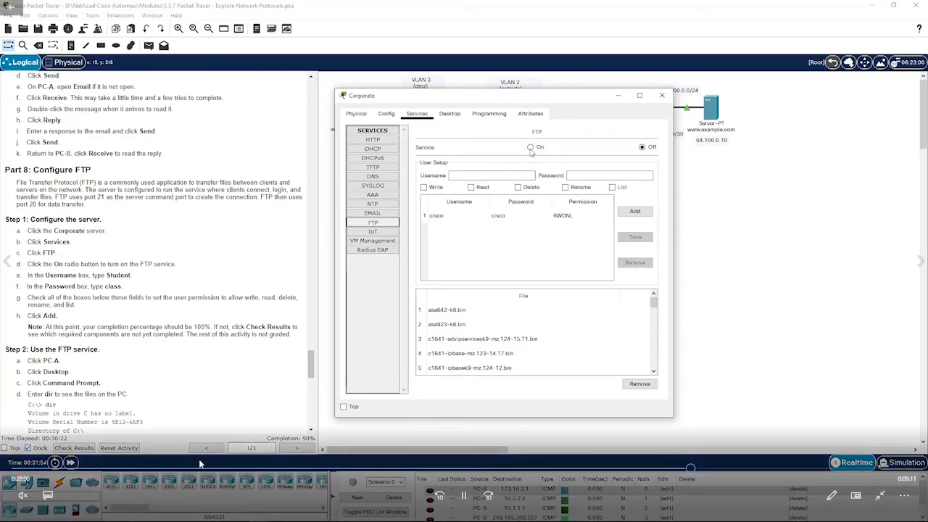
click(440, 496)
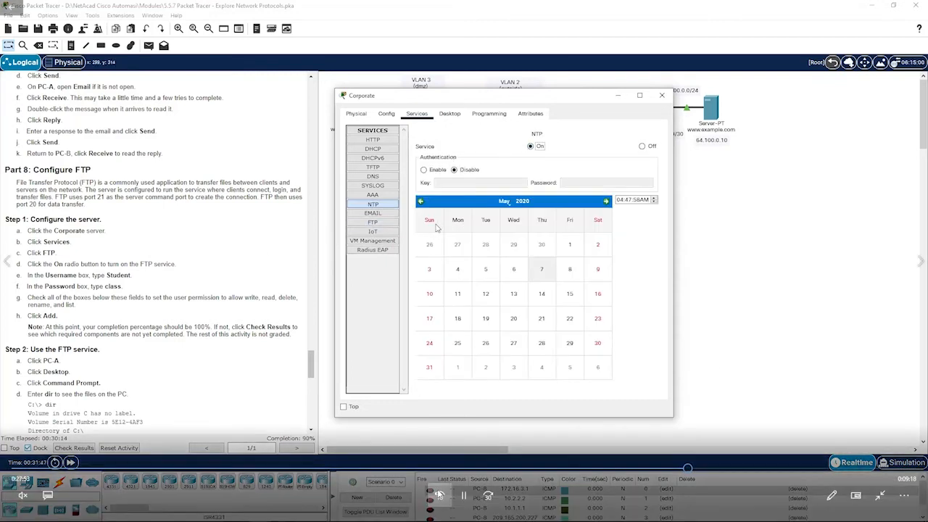
click(440, 496)
click(440, 496)
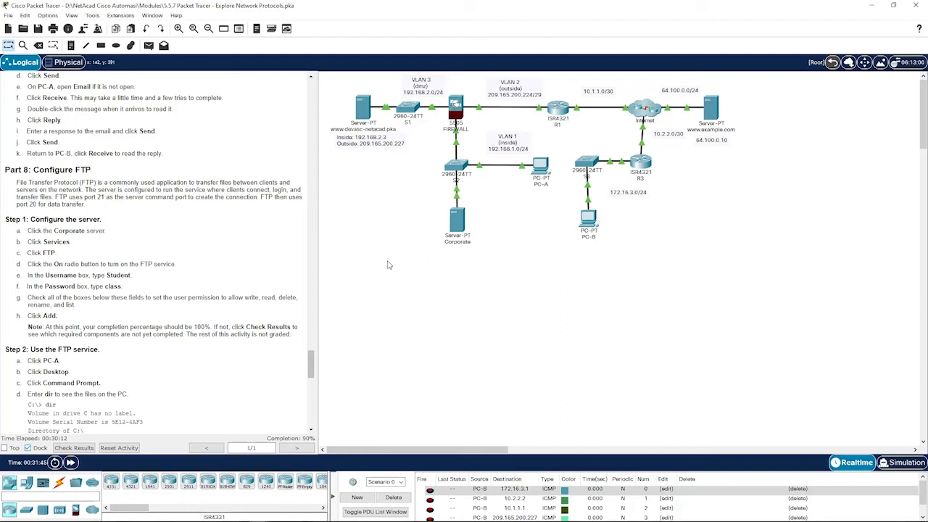
click(465, 229)
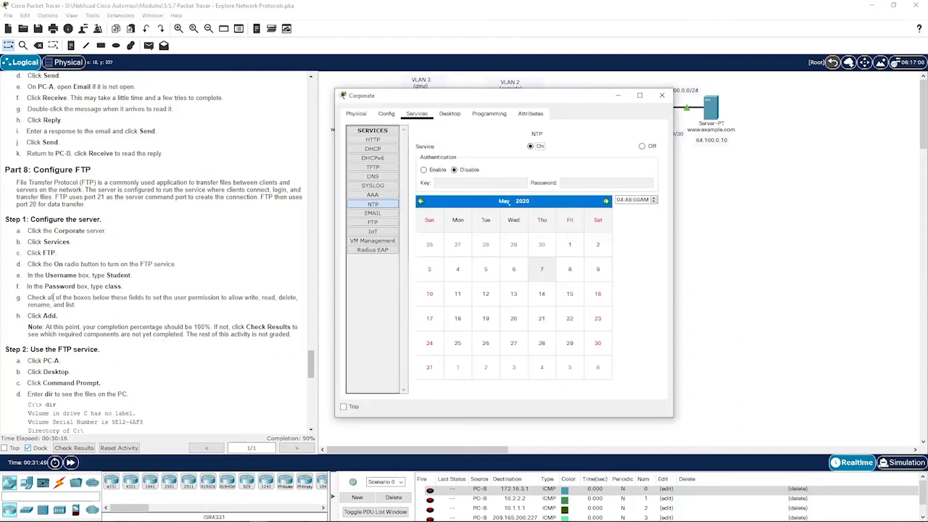
click(373, 222)
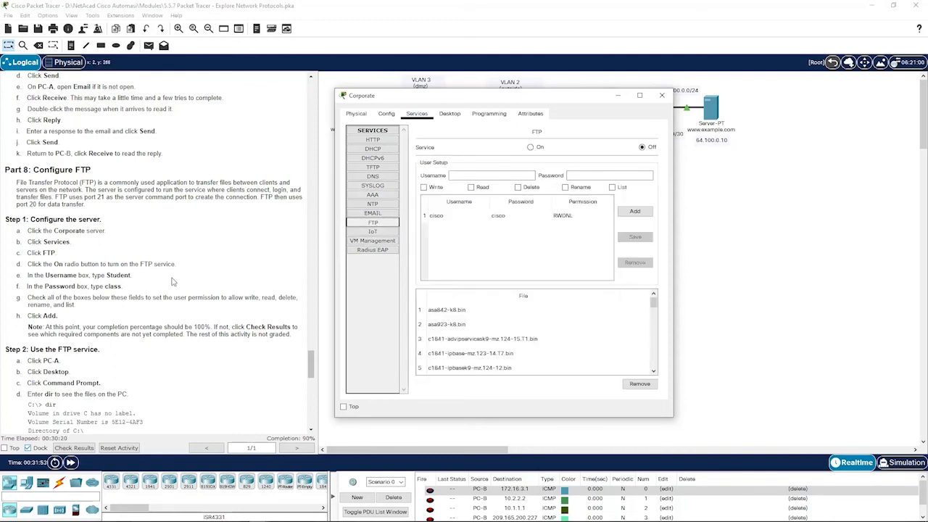
- Turn FTP on and add a password-protected user with write, read, delete, rename and list rights
click(531, 147)
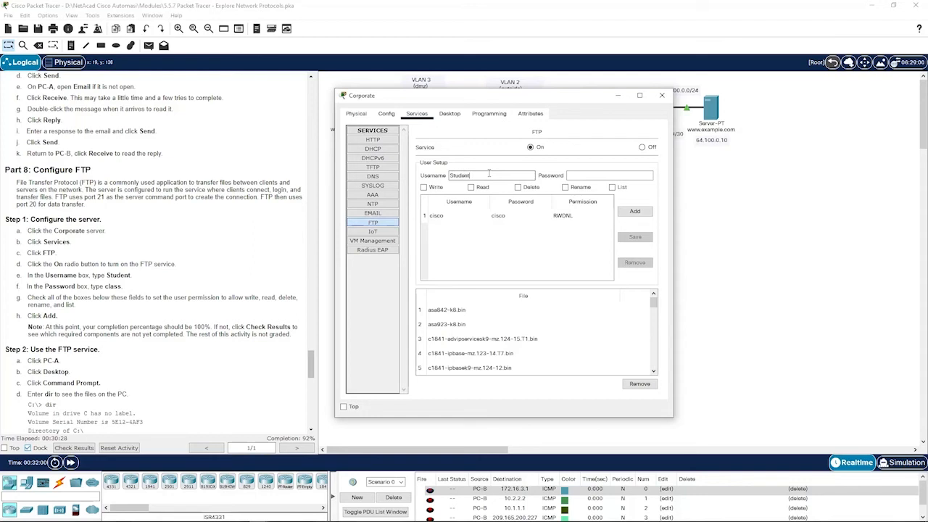
key(Tab)
text(class)
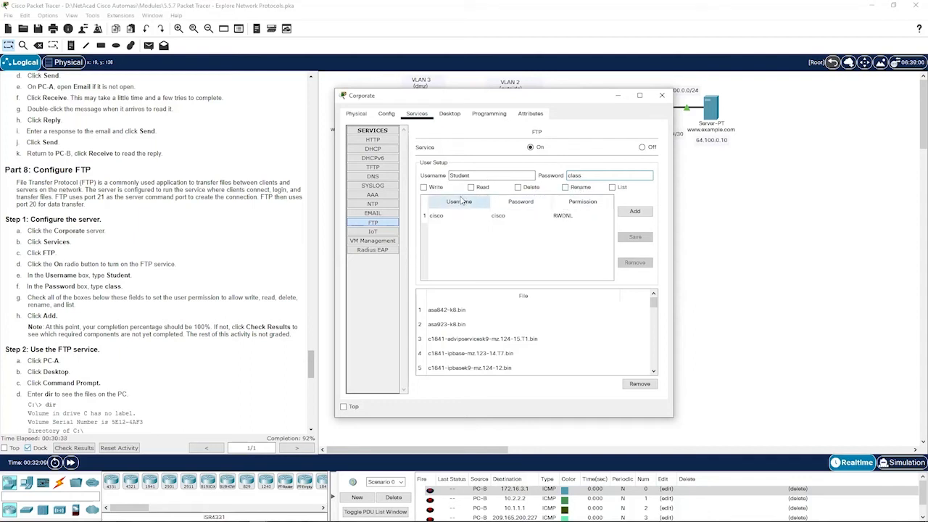
click(431, 188)
click(485, 187)
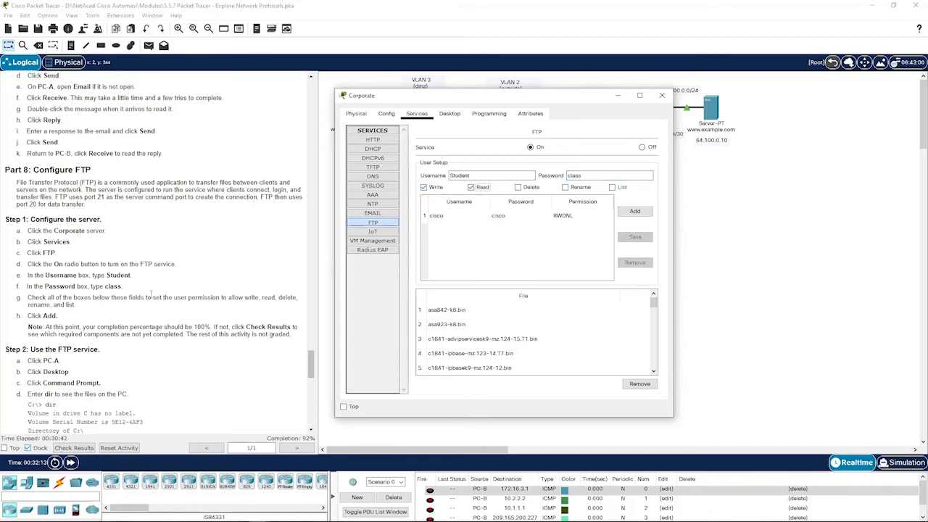
click(519, 189)
click(566, 189)
click(621, 188)
click(638, 212)
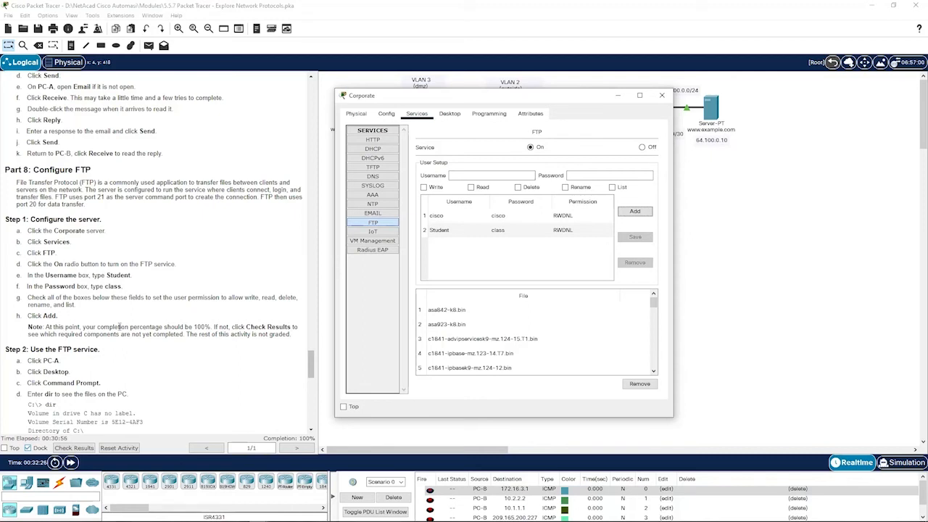
- Check the instructions pane, then reopen the Corporate server to verify its FTP settings
double_click(198, 327)
click(212, 327)
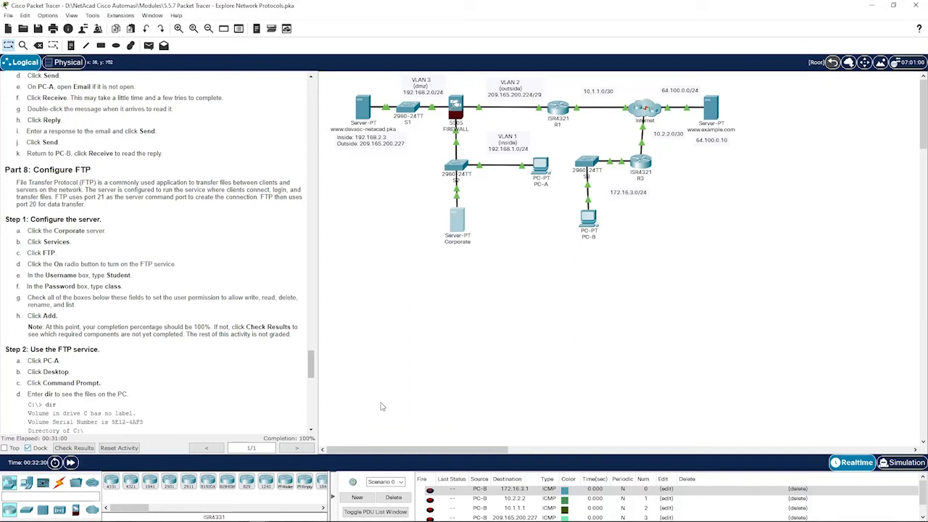
scroll(134, 354, down, 2)
scroll(134, 353, down, 1)
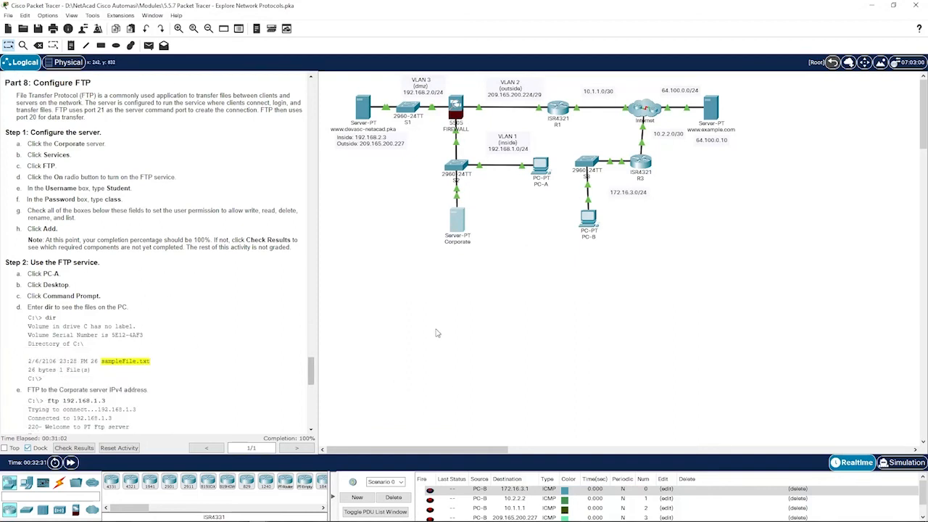
click(457, 231)
- Close the Corporate server window, then open PC-A and close its mail browser
click(803, 216)
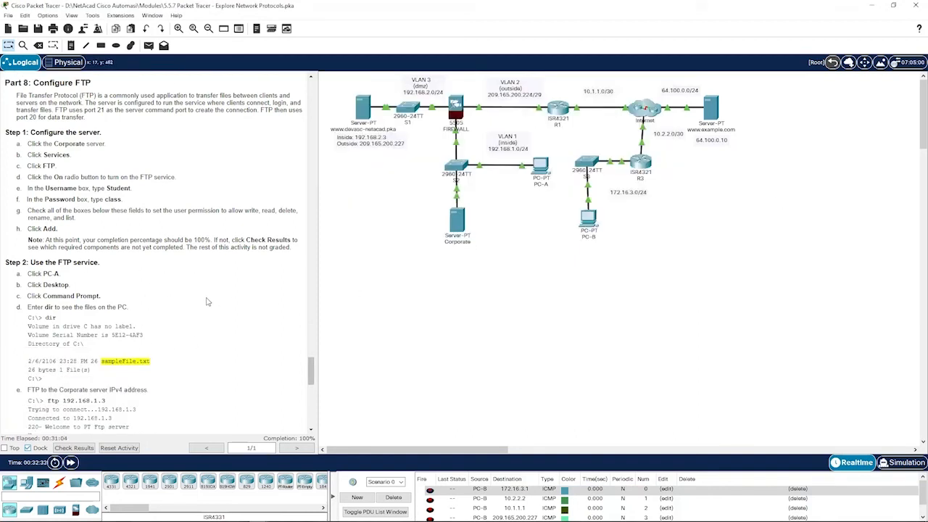
scroll(186, 297, down, 1)
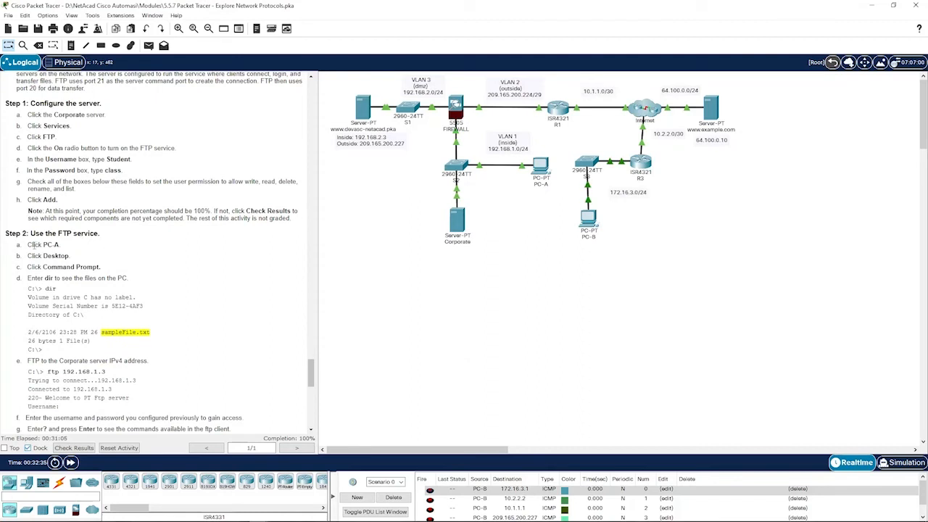
scroll(74, 233, down, 1)
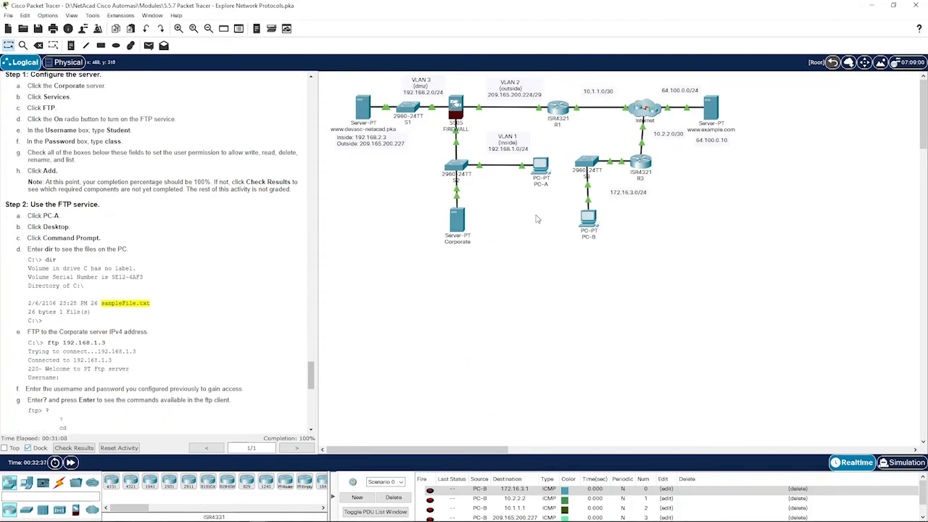
click(540, 166)
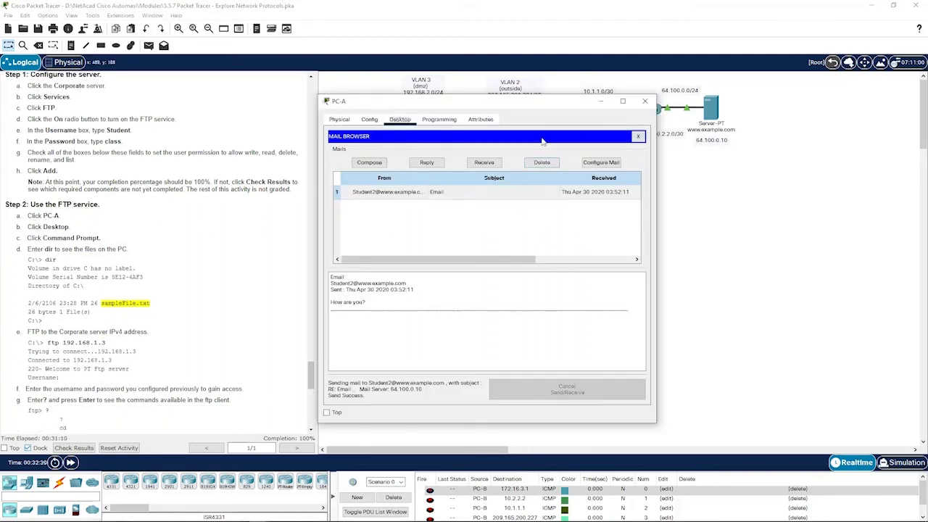
click(638, 136)
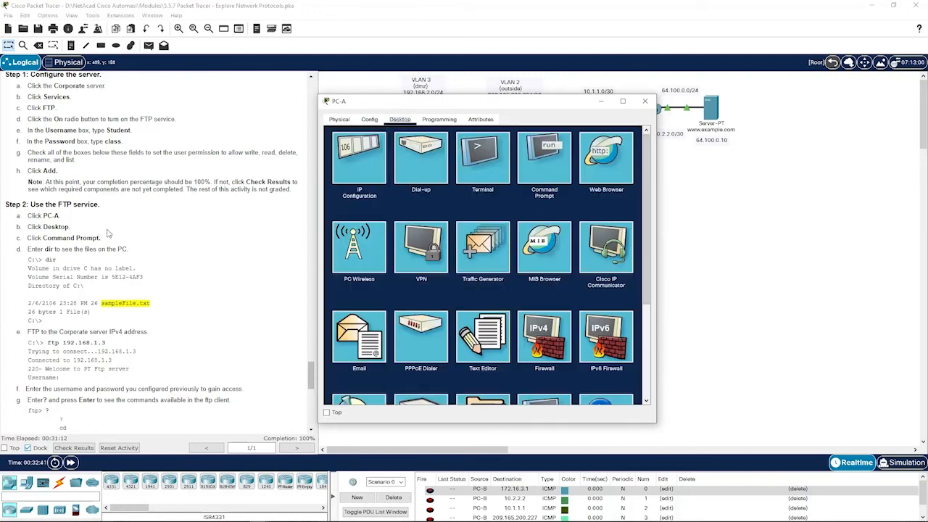
- List PC-A's C: drive with dir, showing sampleFile.txt at 26 bytes
click(534, 163)
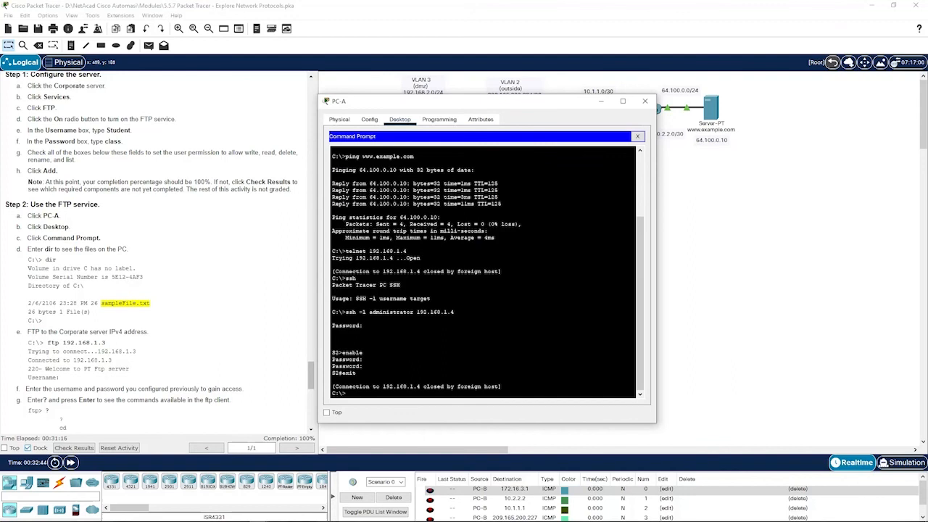
text(dir)
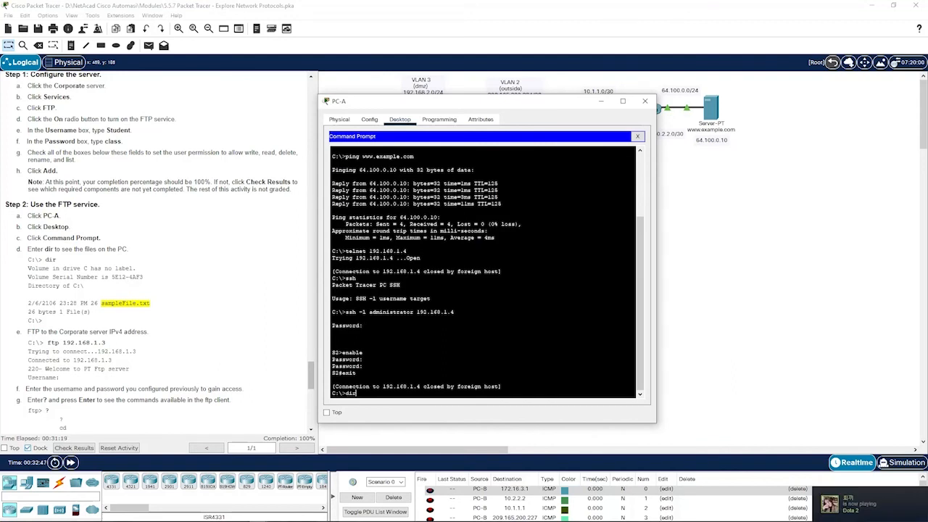
key(Return)
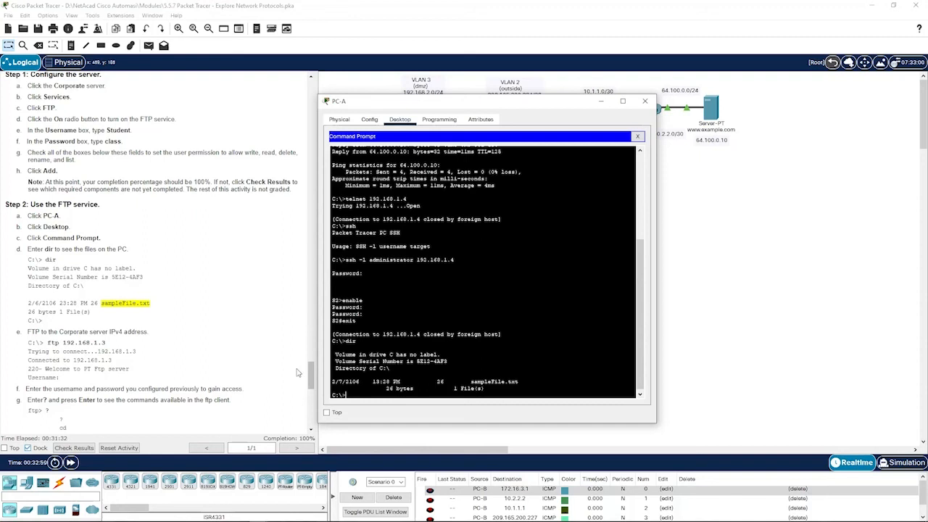
- Connect with ftp 192.168.1.3 and log in with the username and password, reaching ftp>
scroll(144, 346, down, 1)
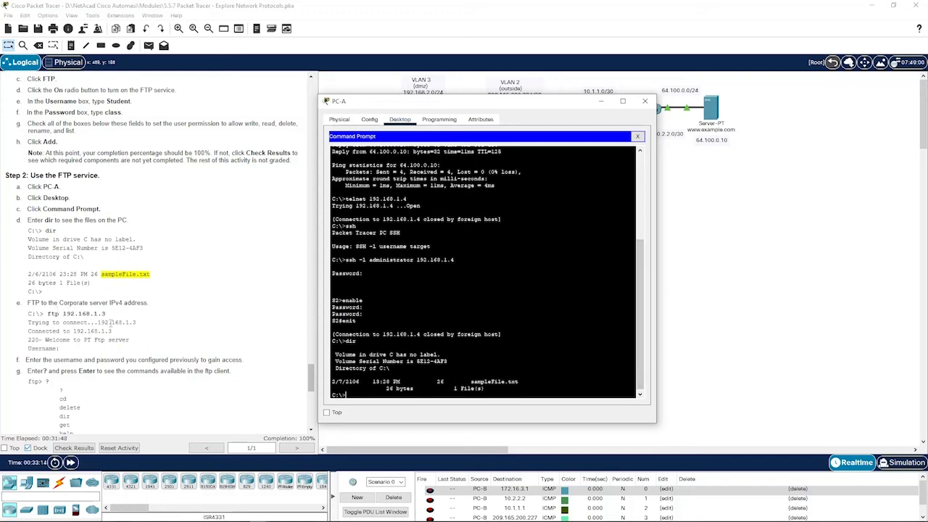
text(ftp 192.168.1.3)
key(Return)
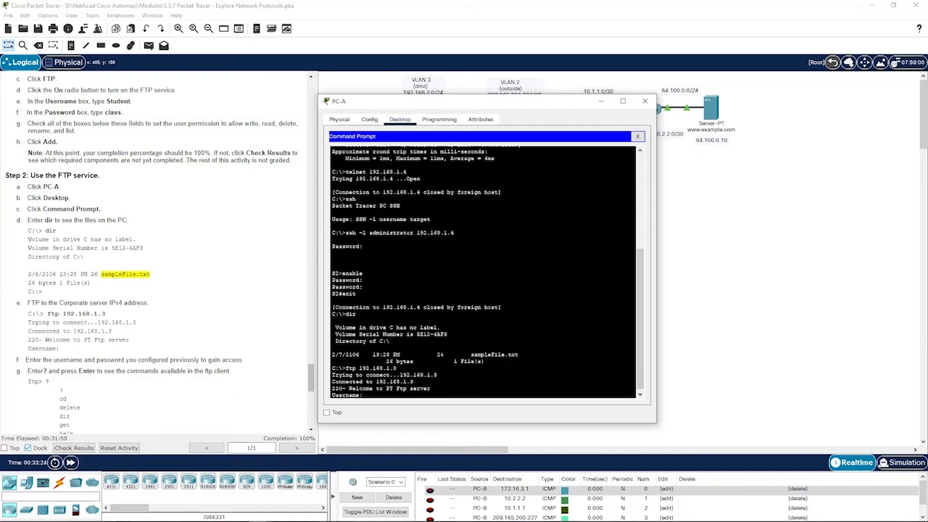
scroll(93, 340, down, 2)
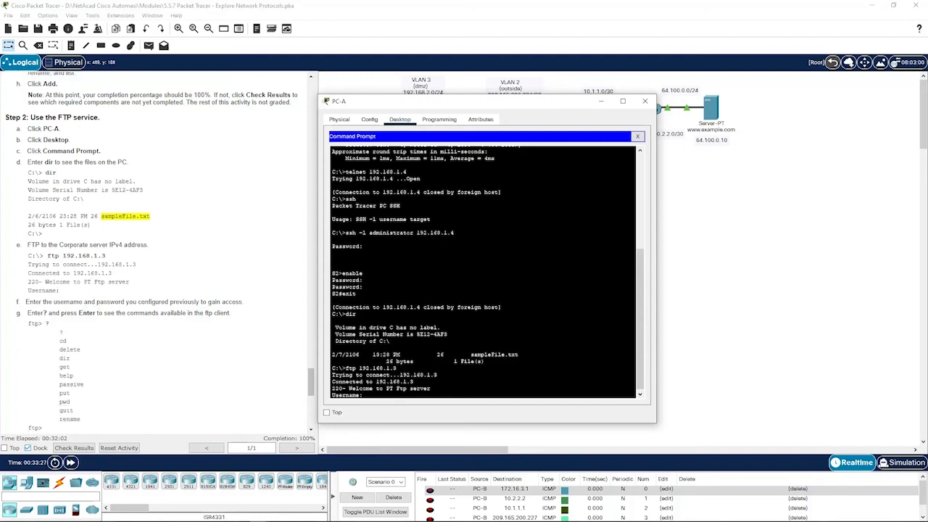
text(udent)
key(Return)
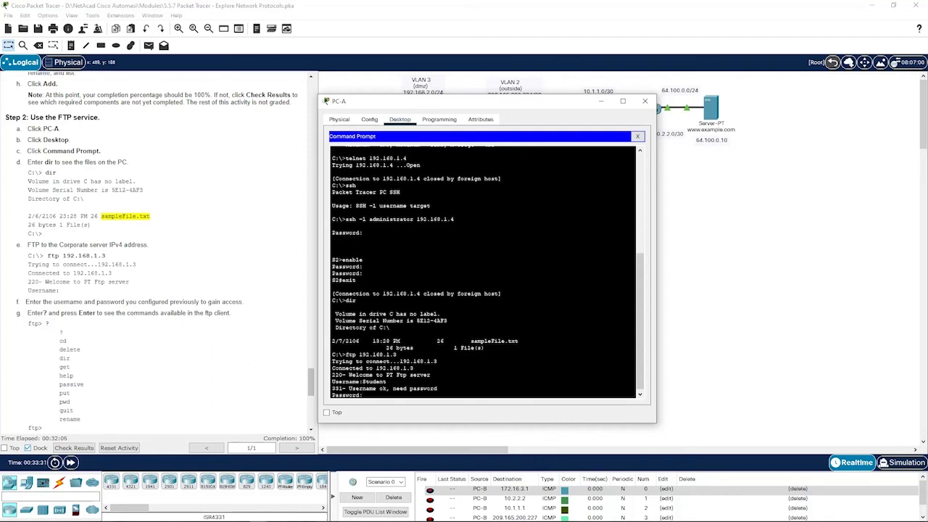
key(Return)
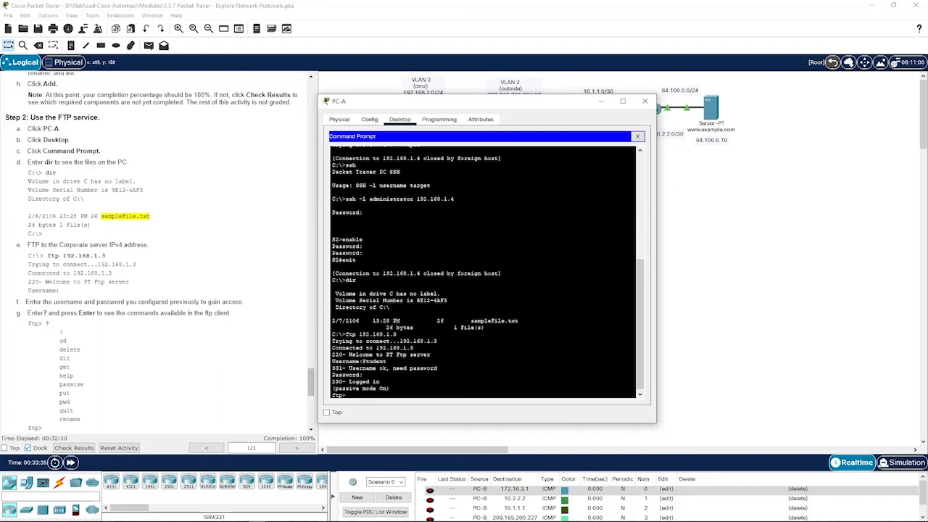
scroll(95, 272, down, 2)
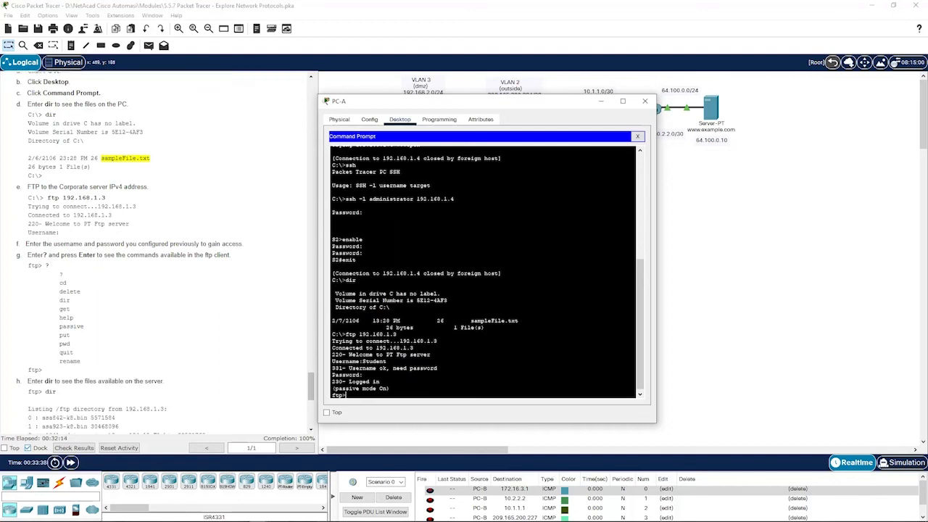
- List the available FTP client commands and the files on the server
key(Return)
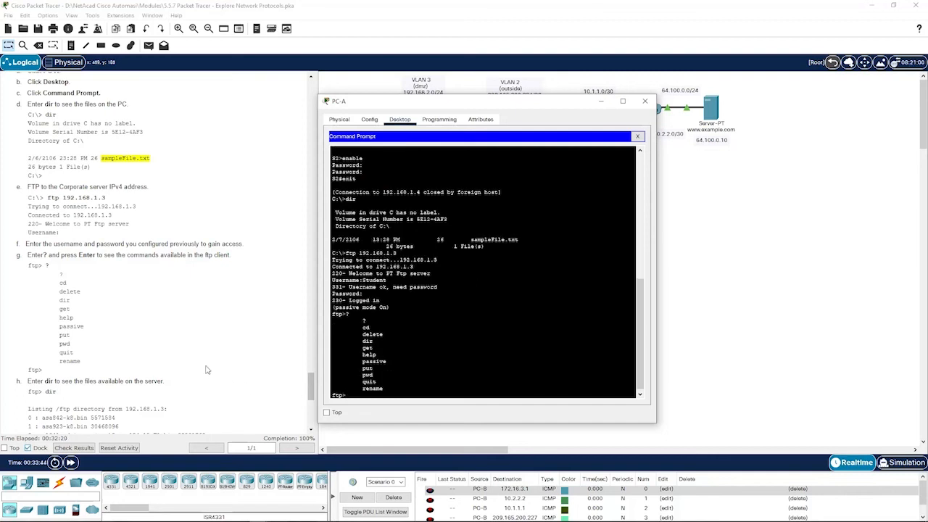
scroll(182, 351, down, 2)
text(dir)
key(Return)
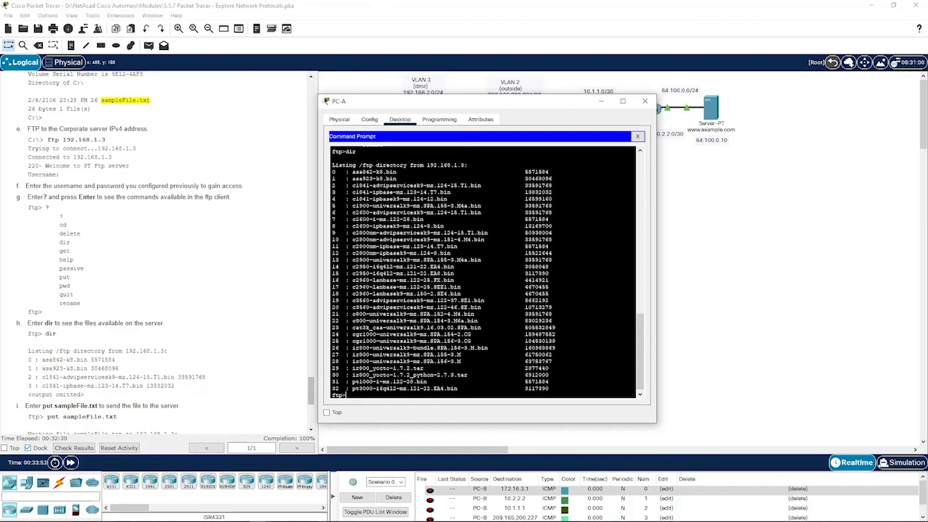
- Upload sampleFile.txt to the server with put, transferring 26 bytes
scroll(155, 320, down, 4)
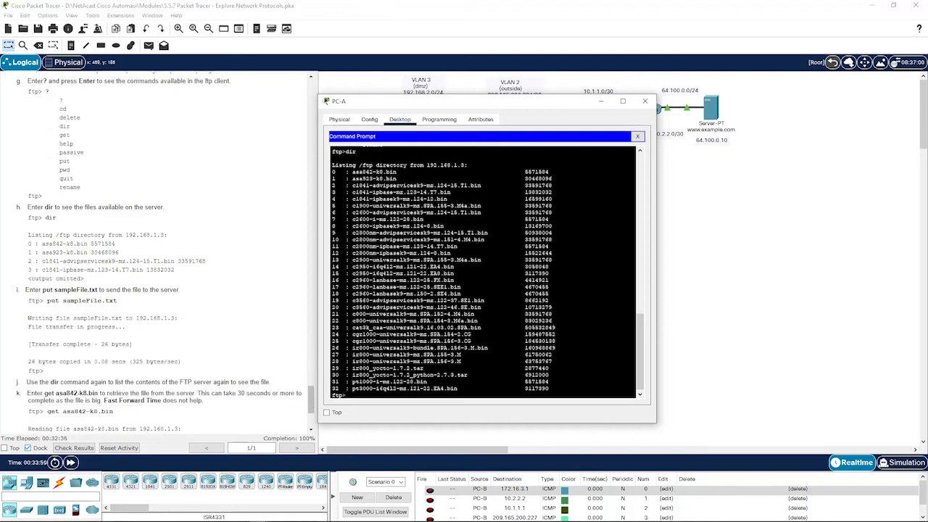
text(put sampleFile.txt)
key(Return)
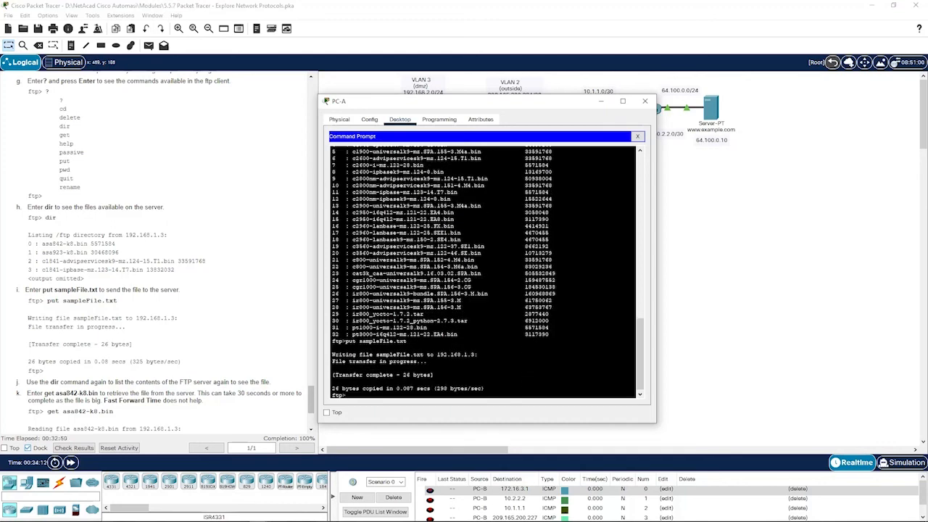
- List the server files to confirm sampleFile.txt was uploaded
scroll(216, 355, down, 2)
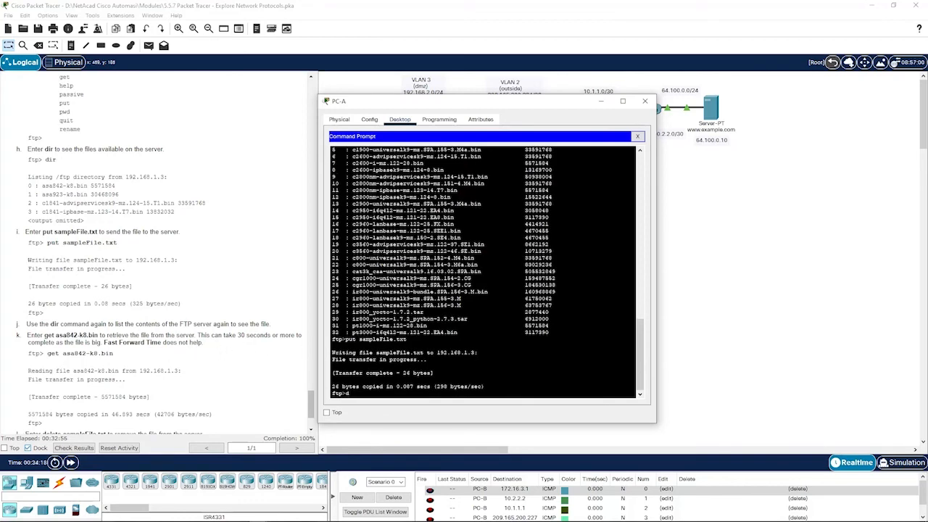
text(ir)
key(Return)
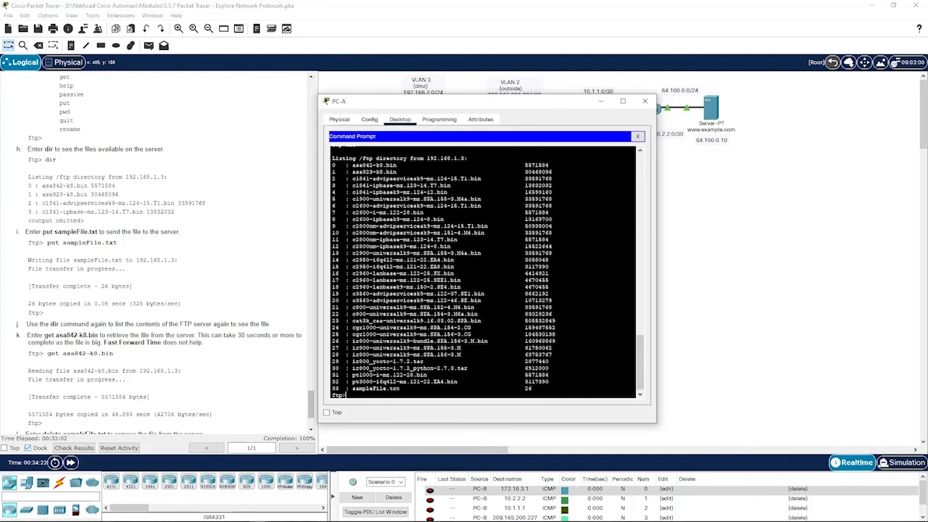
- Download asa842-k8.bin from the server with get, 5571584 bytes copied
scroll(232, 374, down, 3)
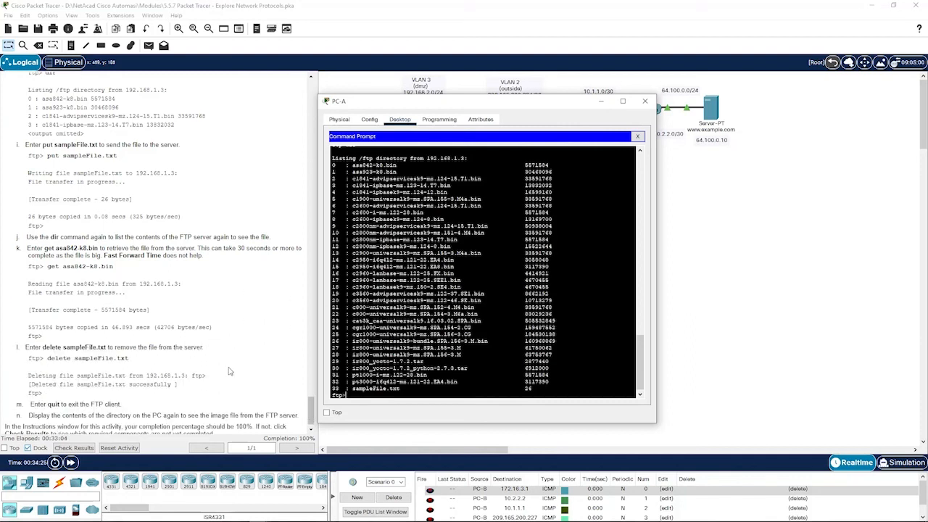
scroll(99, 285, down, 1)
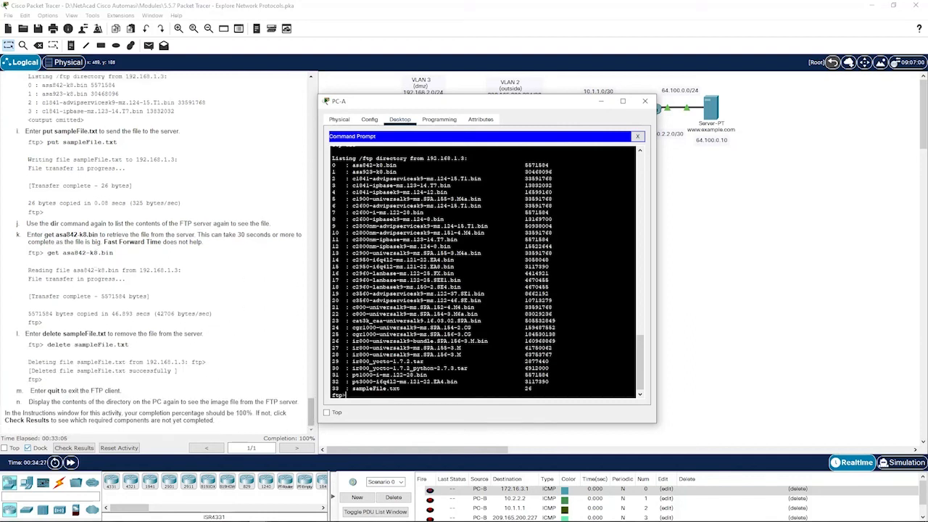
text(get asa842-k8.bin)
key(Return)
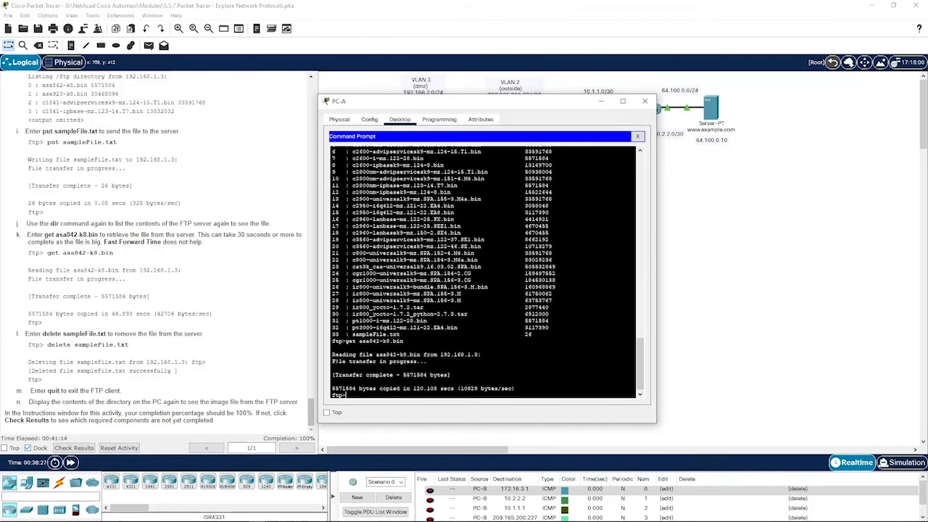
- Highlight the transfer progress lines and the completed byte count in the output
drag(333, 354, 430, 363)
click(430, 368)
drag(333, 375, 516, 389)
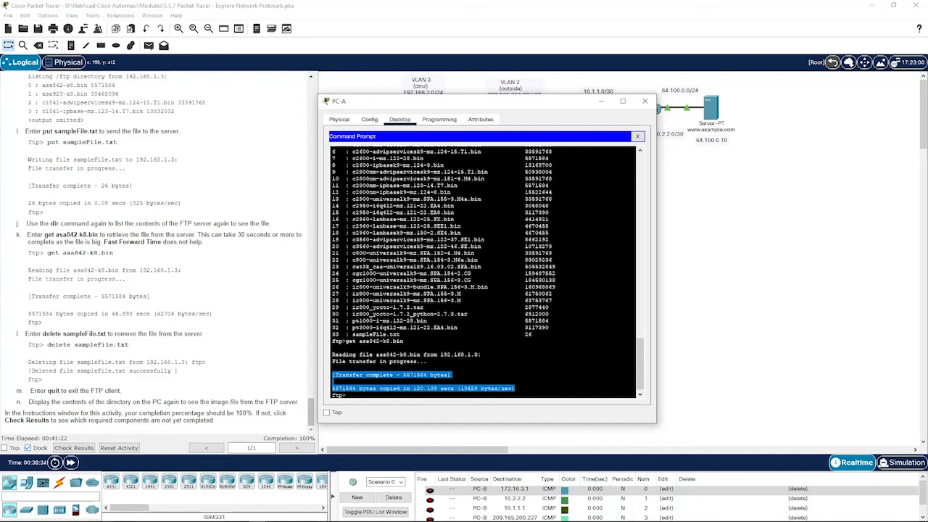
click(333, 381)
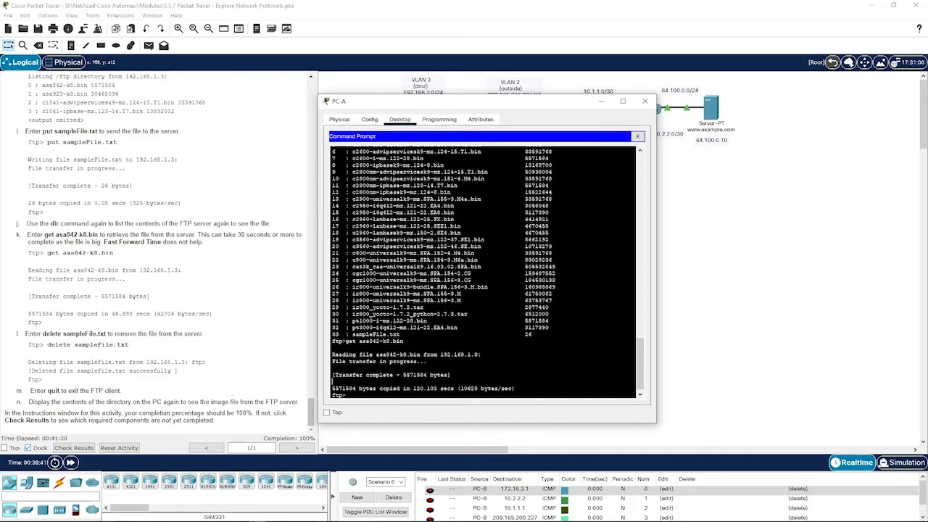
- List the server files again and delete sampleFile.txt from the server
text(dir)
key(Return)
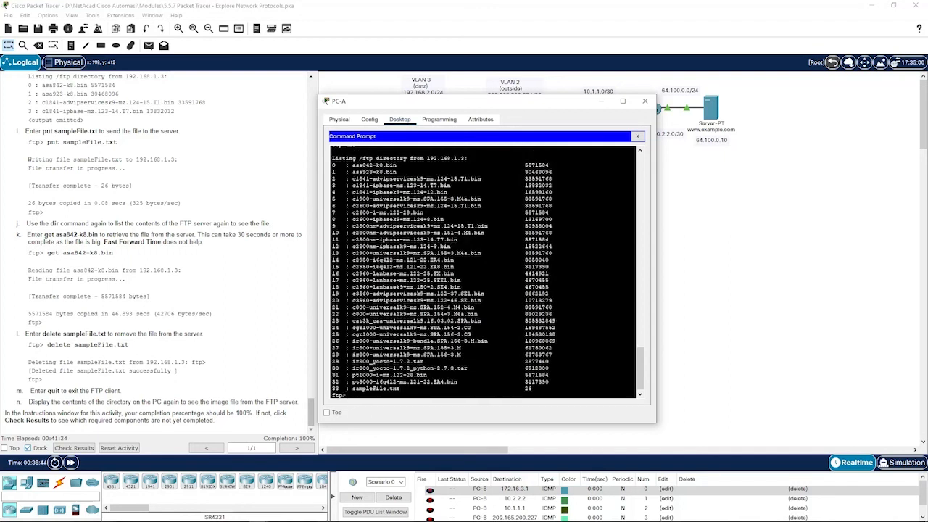
text(delete sa)
text(mpleFile.txt)
key(Return)
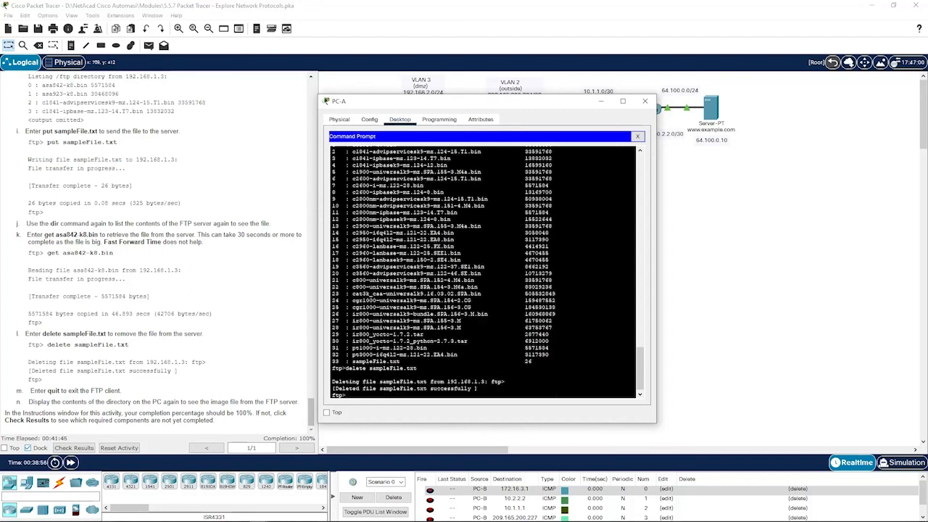
- Confirm sampleFile.txt is gone from the server listing and quit the FTP session
key(Up)
key(Down)
text(dir)
key(Return)
scroll(484, 272, up, 5)
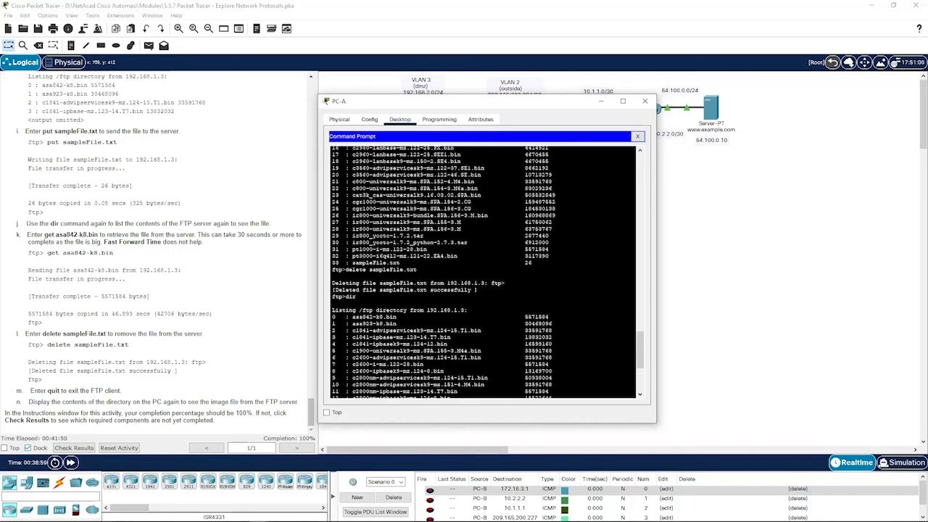
scroll(484, 272, down, 6)
text(q)
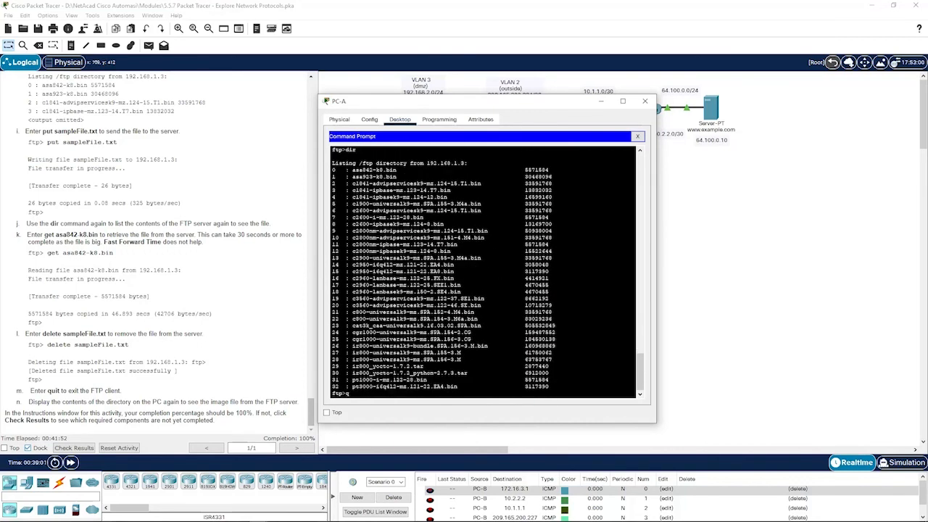
text(uit)
key(Return)
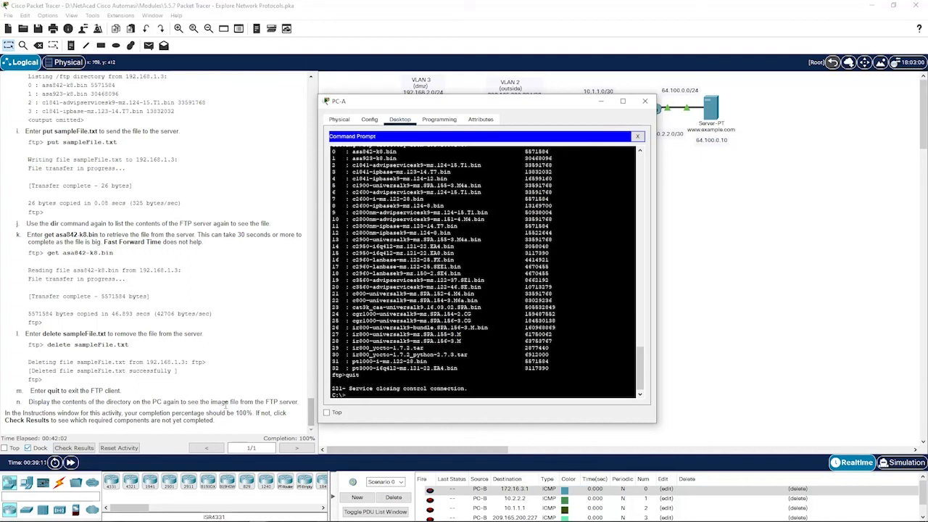
- List PC-A's files to show the downloaded asa842-k8.bin, then close PC-A's window
text(dir)
key(Return)
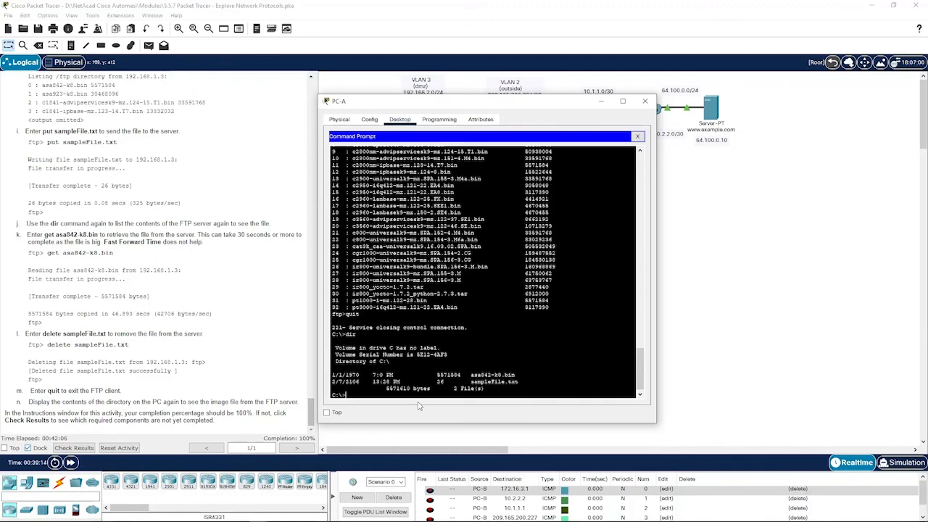
drag(472, 375, 524, 375)
click(525, 374)
click(645, 100)
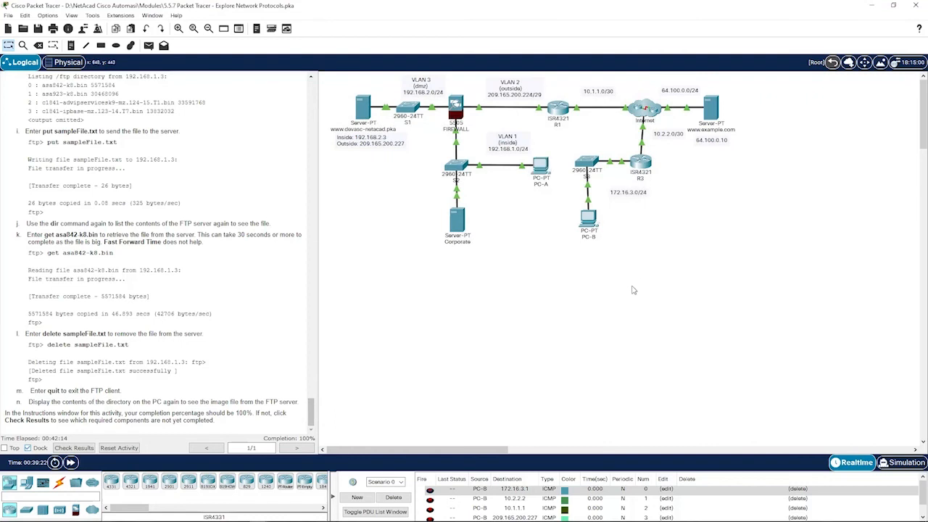